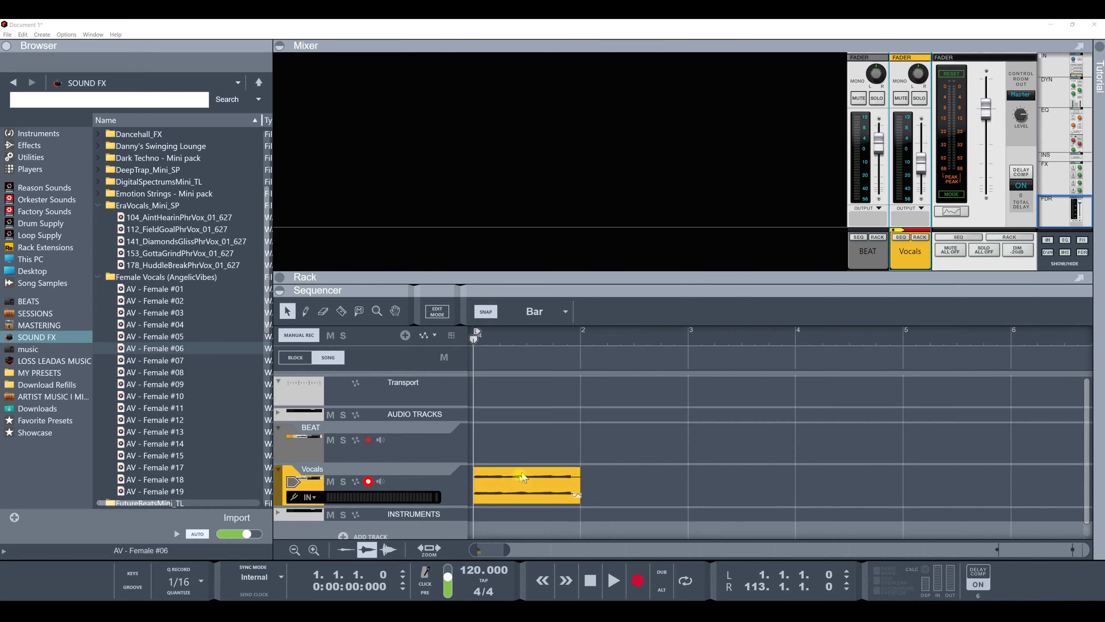
Step: Select the vocal clip and play the song briefly to audition it
left_click(514, 494)
key("space")
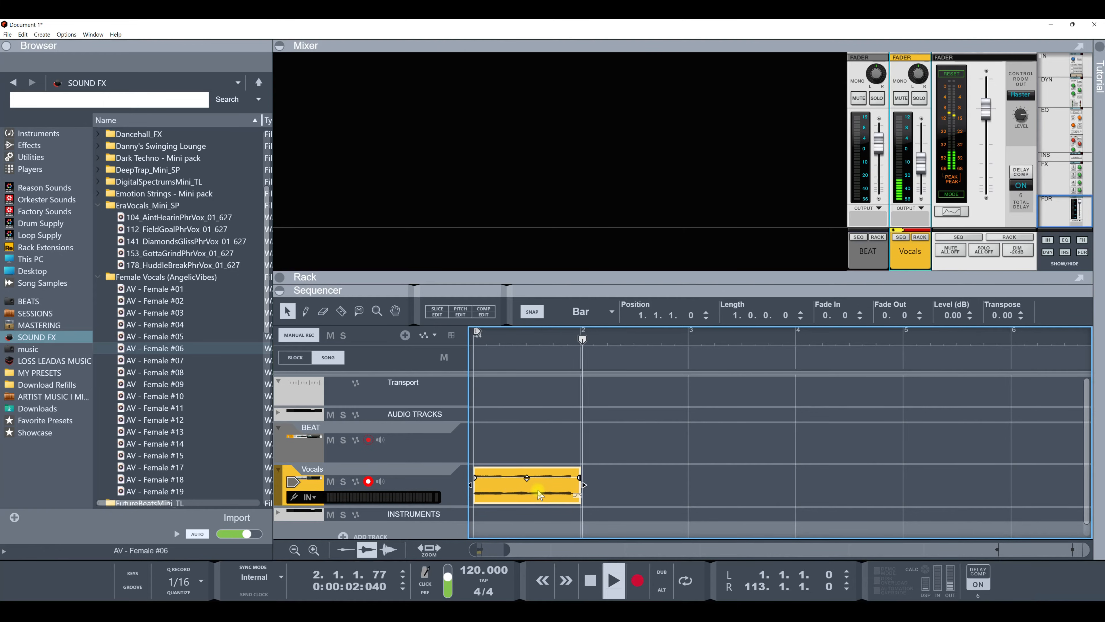
key("space")
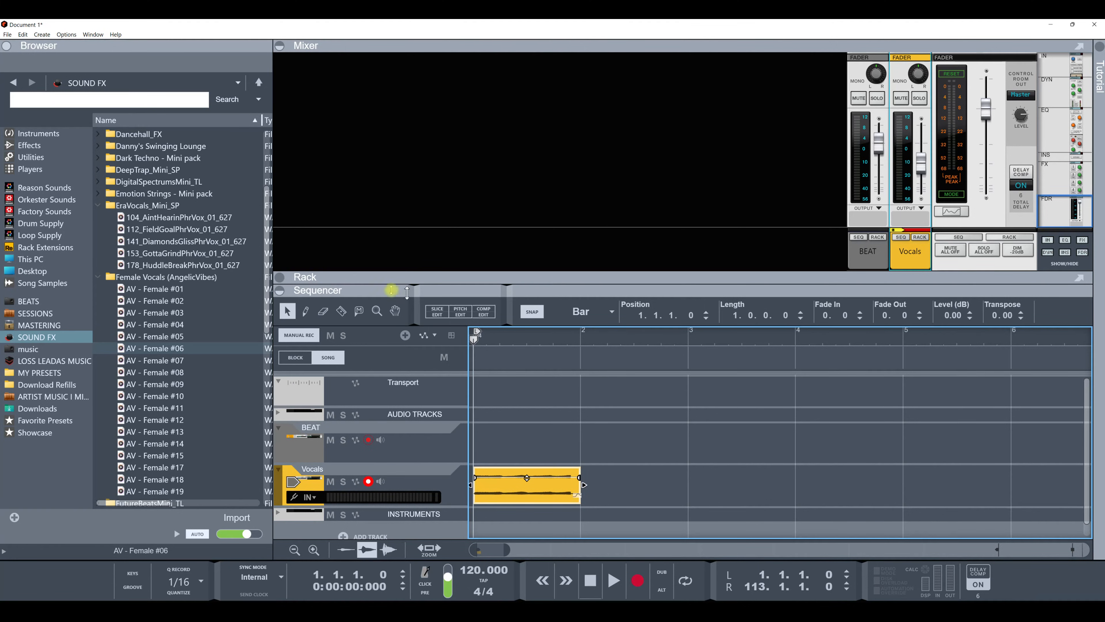
Step: Insert The Echo effect from the built-in effects onto the Vocals track
left_click(341, 310)
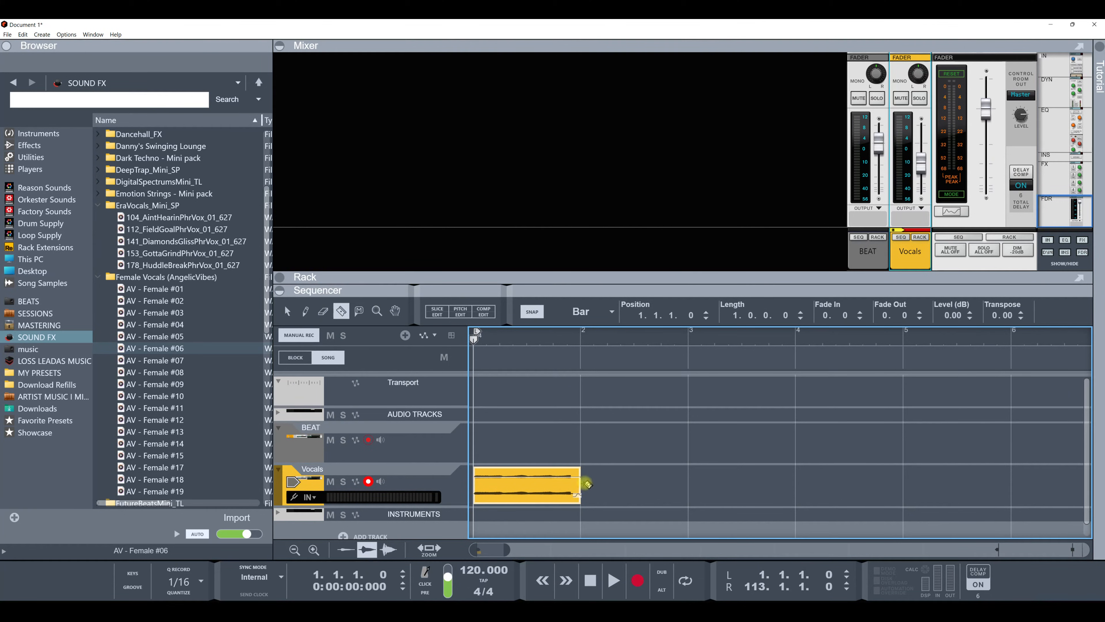
left_click(288, 312)
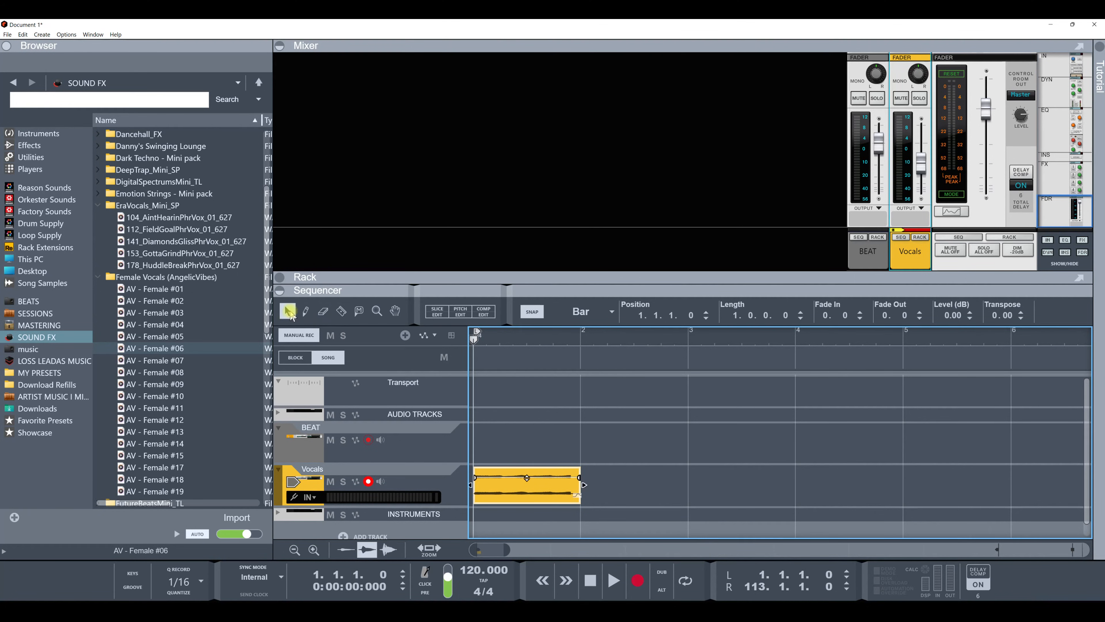
left_click(353, 474)
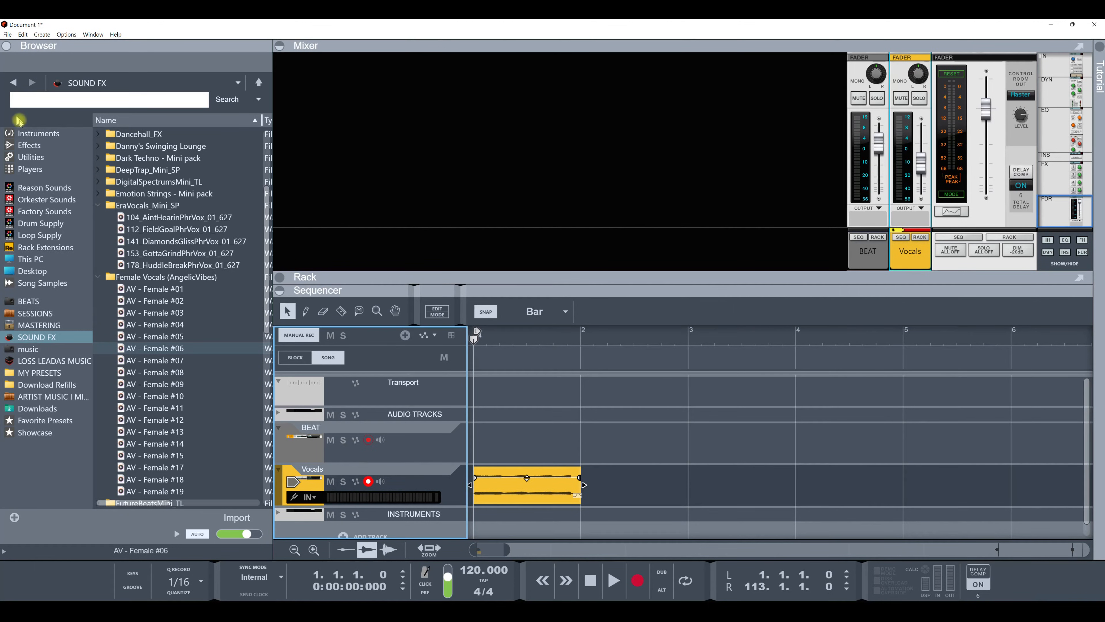
left_click(27, 145)
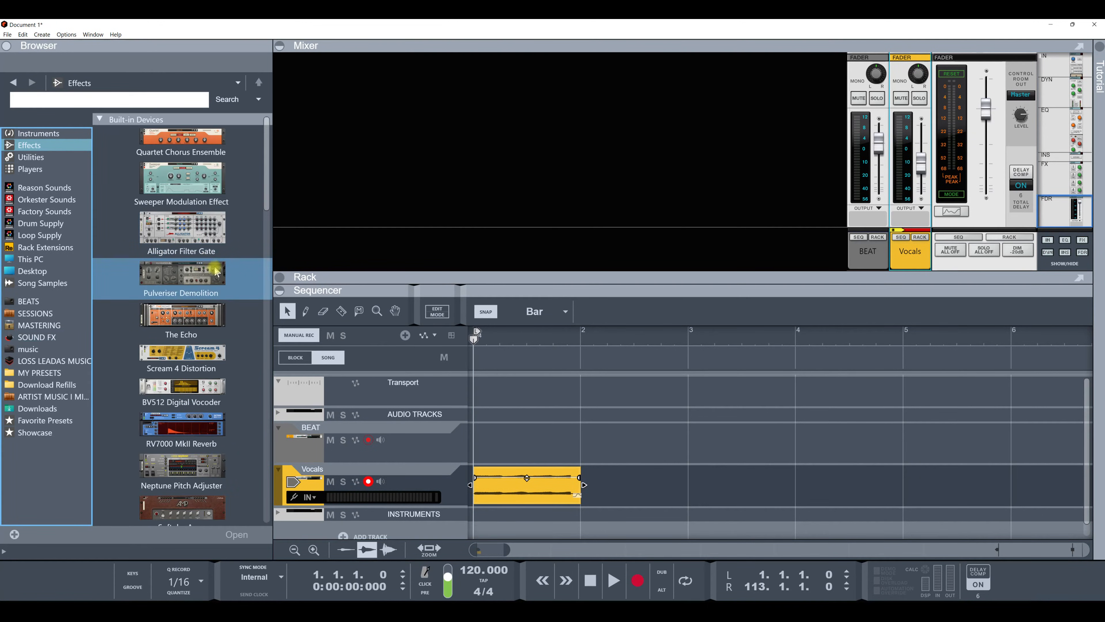
double_click(200, 317)
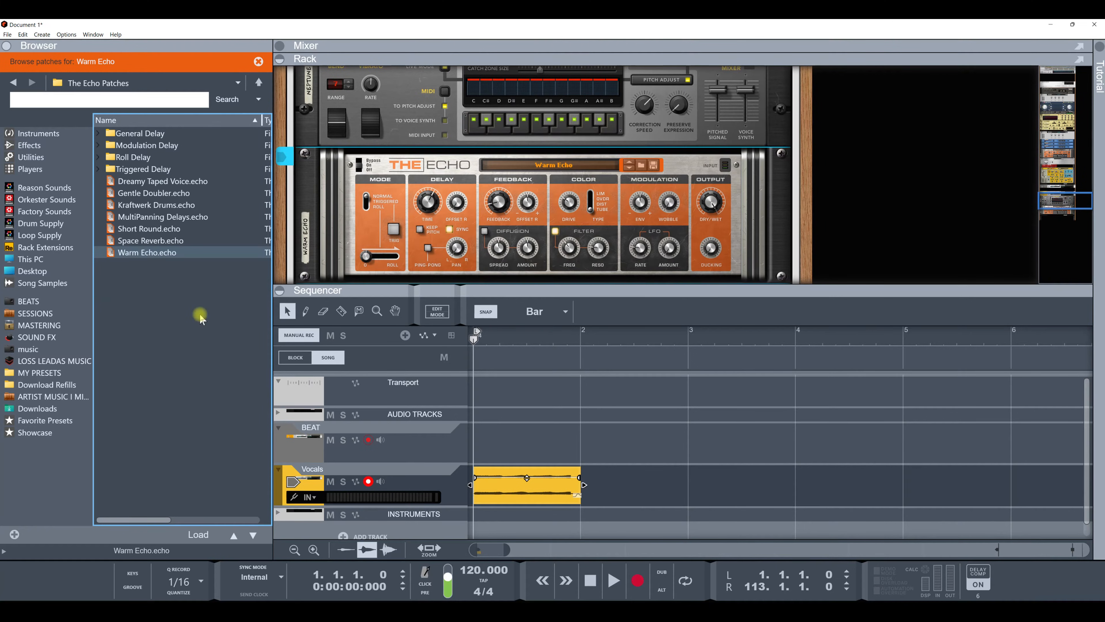
Step: Arm the Vocals track for automation recording, leaving its audio record enable off
scroll(400, 383, "down", 1)
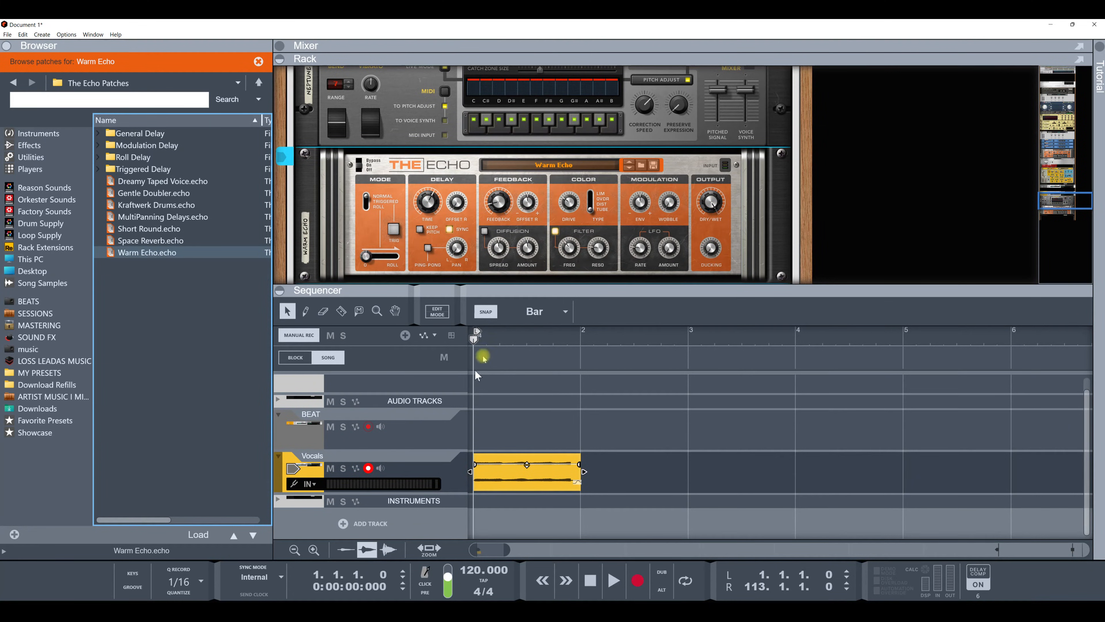
left_click(356, 469)
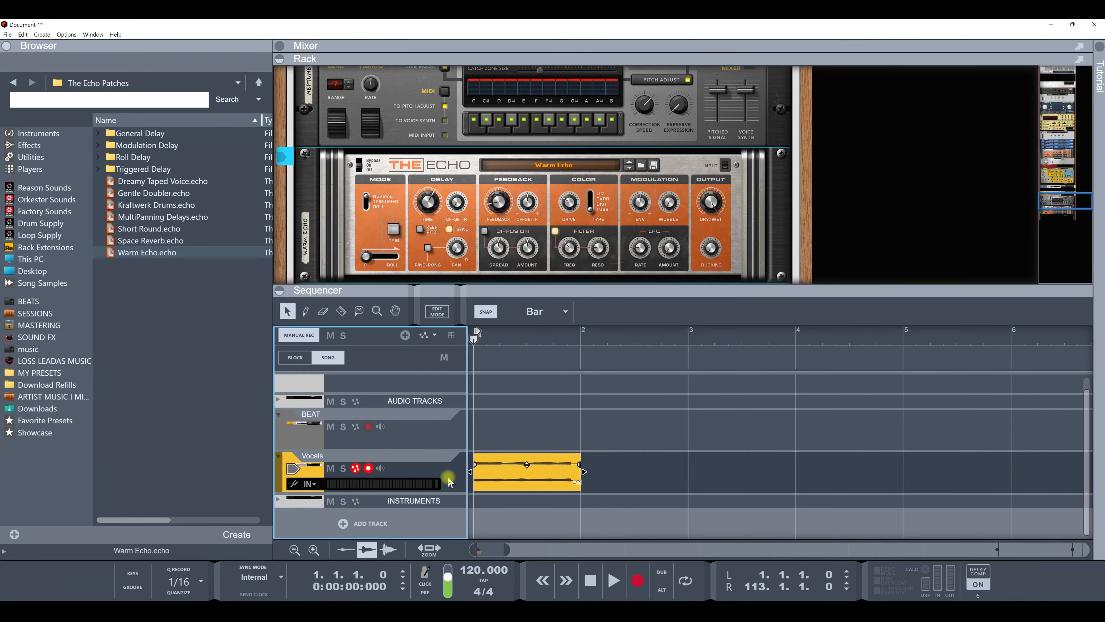
left_click(369, 470)
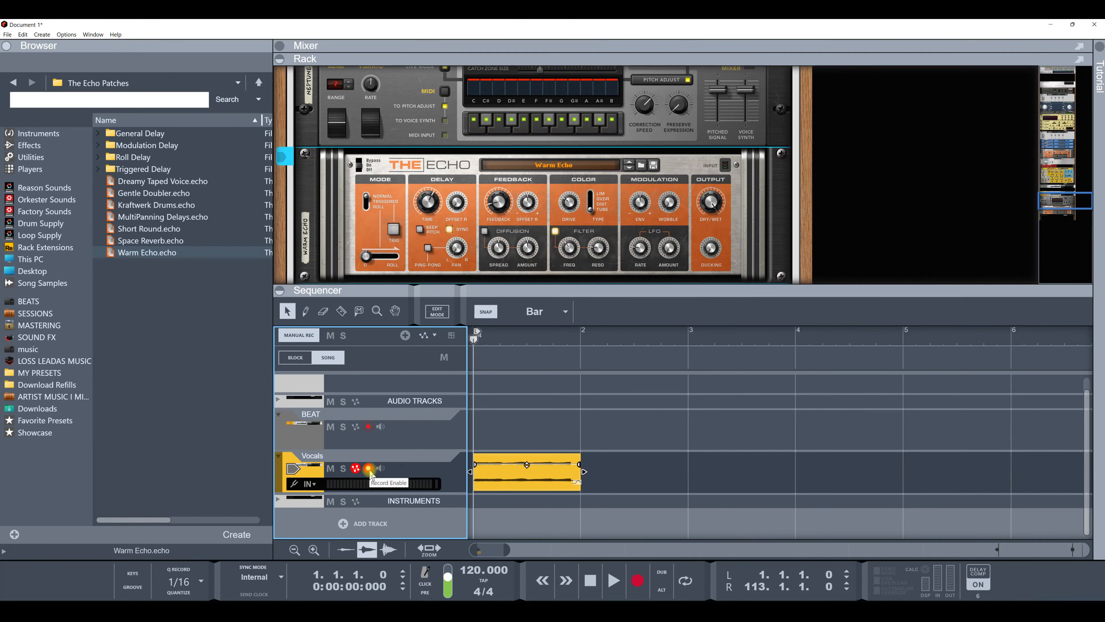
left_click(369, 469)
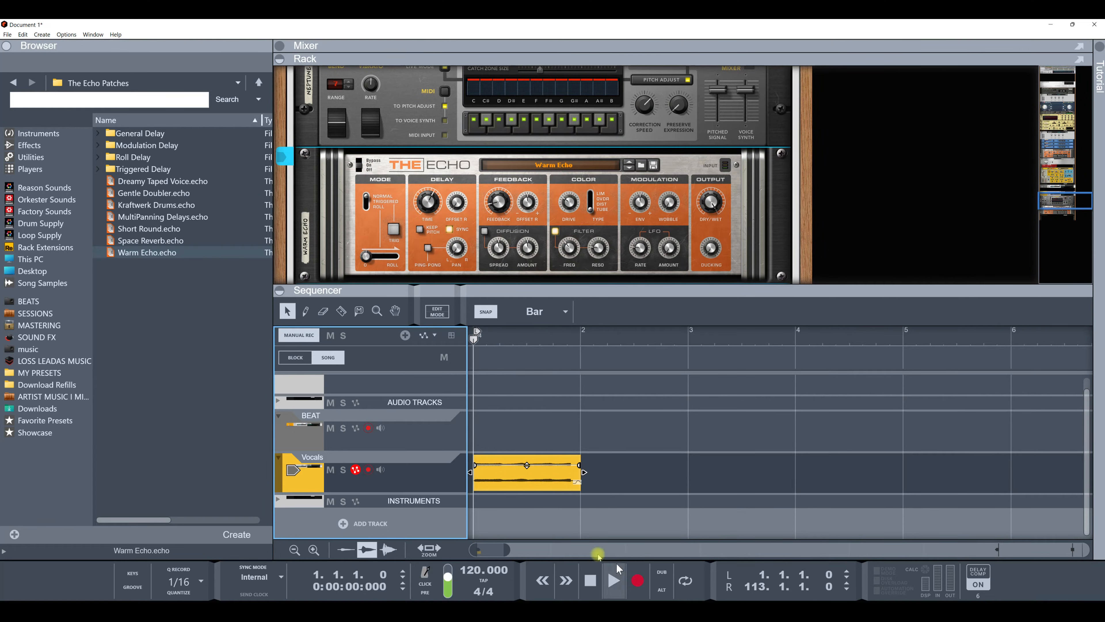
Step: Play the song from the start and stop it to hear the echo on the vocals
left_click(609, 581)
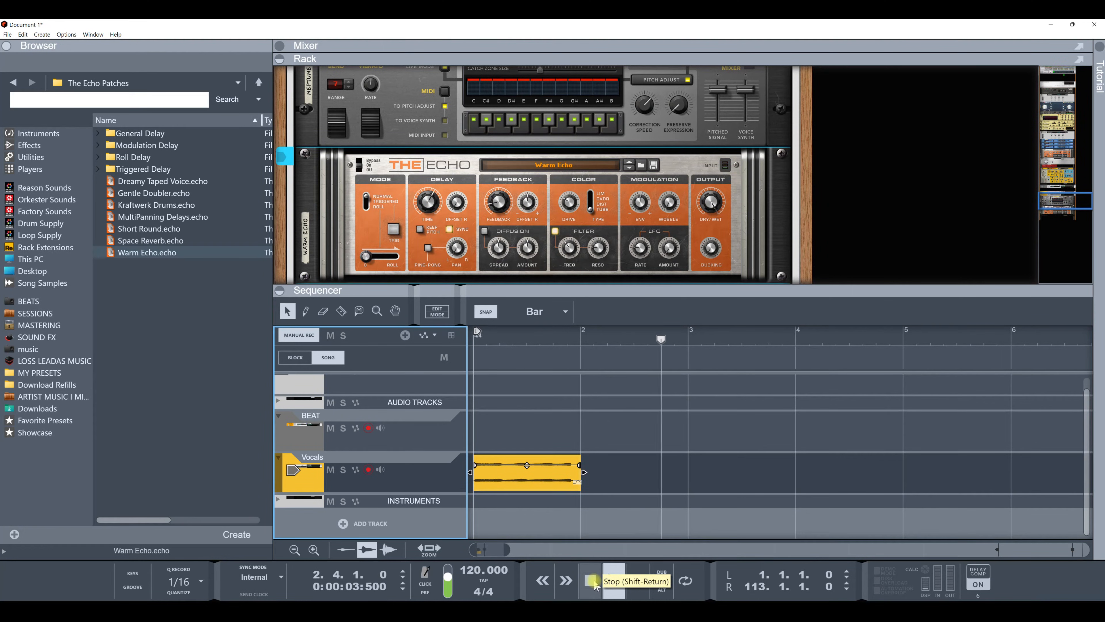
left_click(594, 581)
left_click(615, 582)
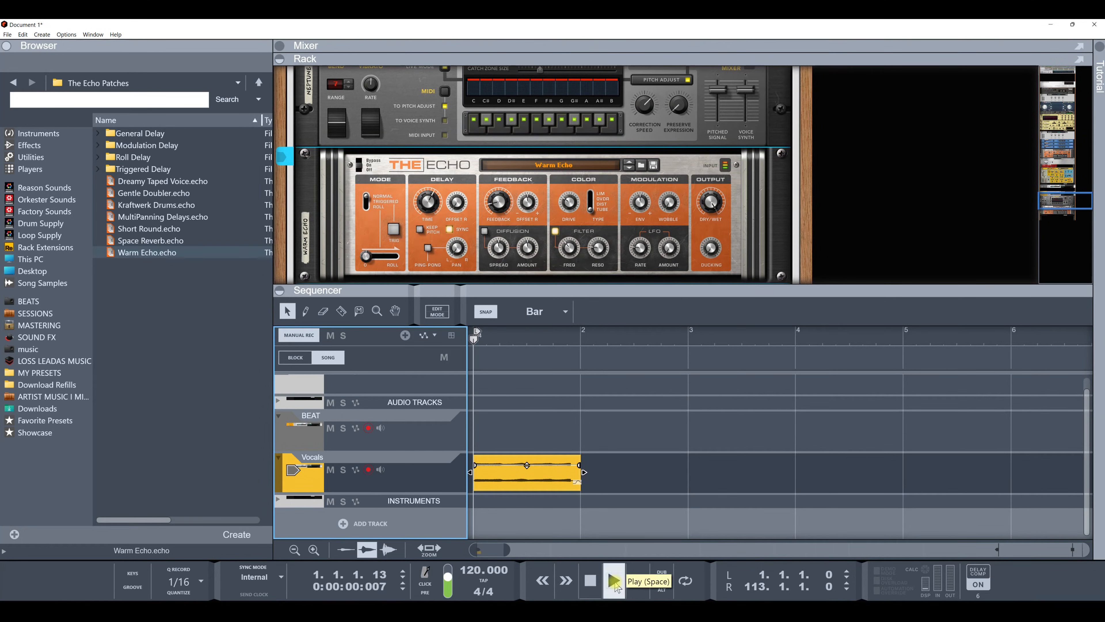
double_click(591, 581)
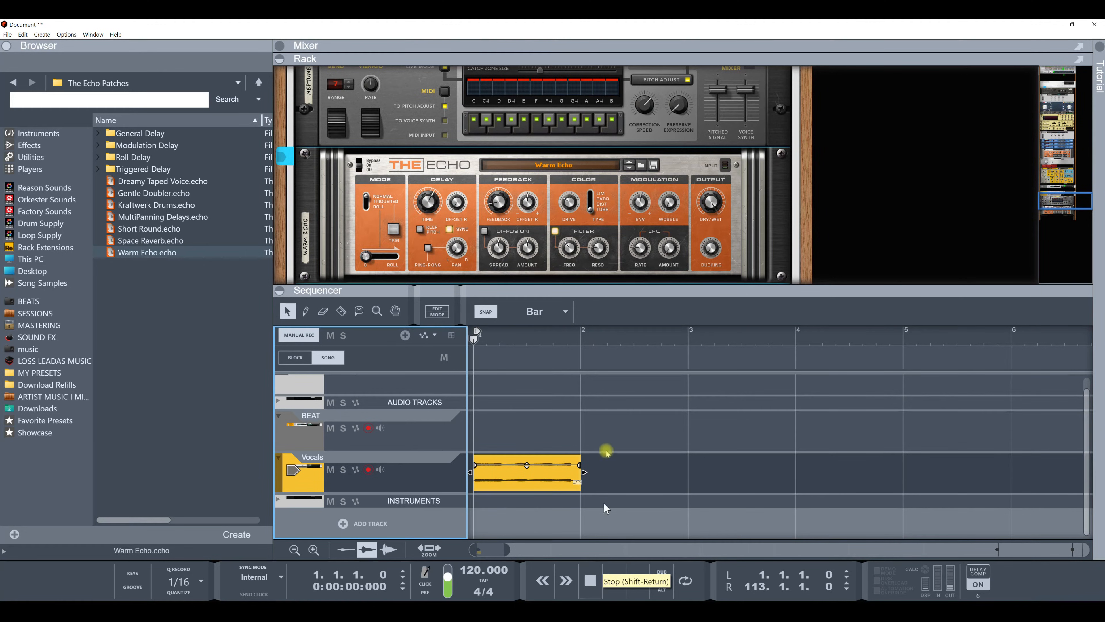
left_click(547, 166)
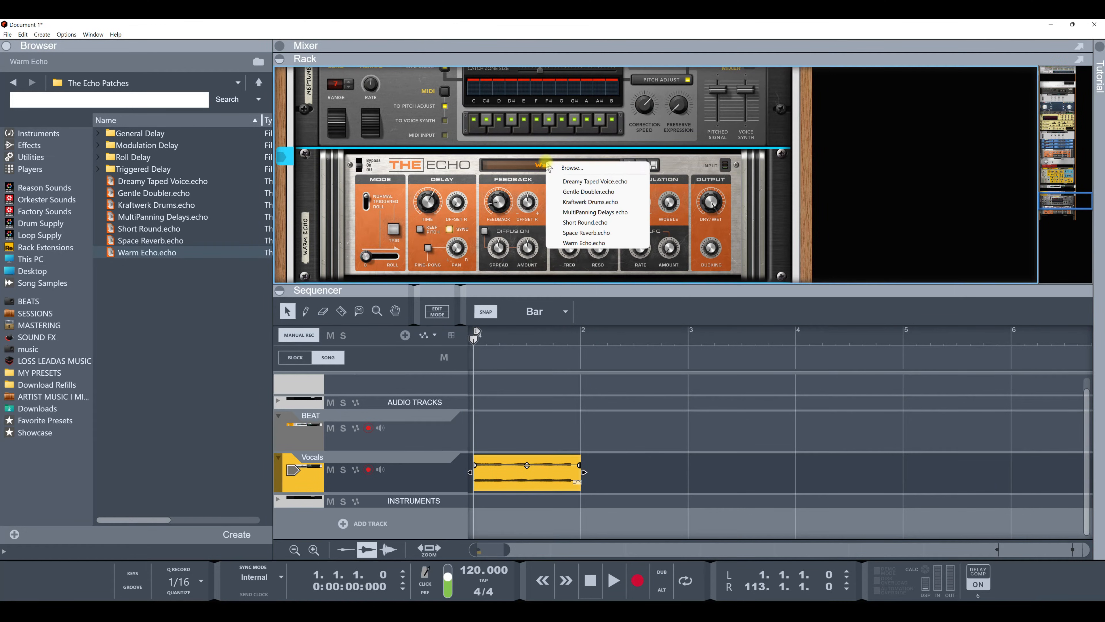
left_click(672, 164)
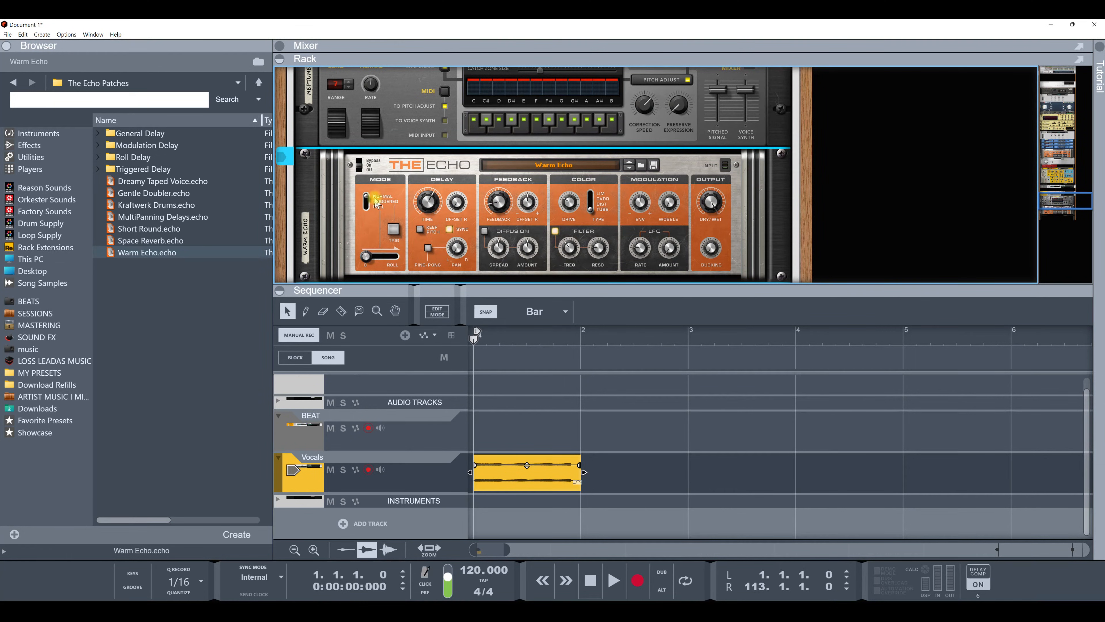
Step: Try to record the echo's Bypass/Enabled switch as automation while the song plays
left_click(362, 161)
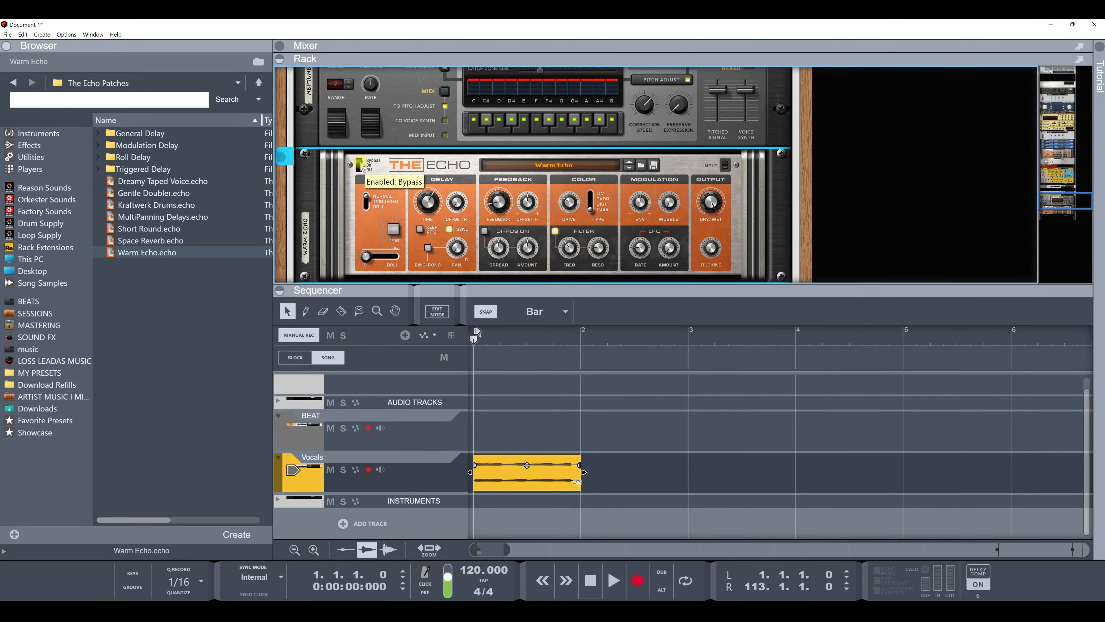
left_click(355, 469)
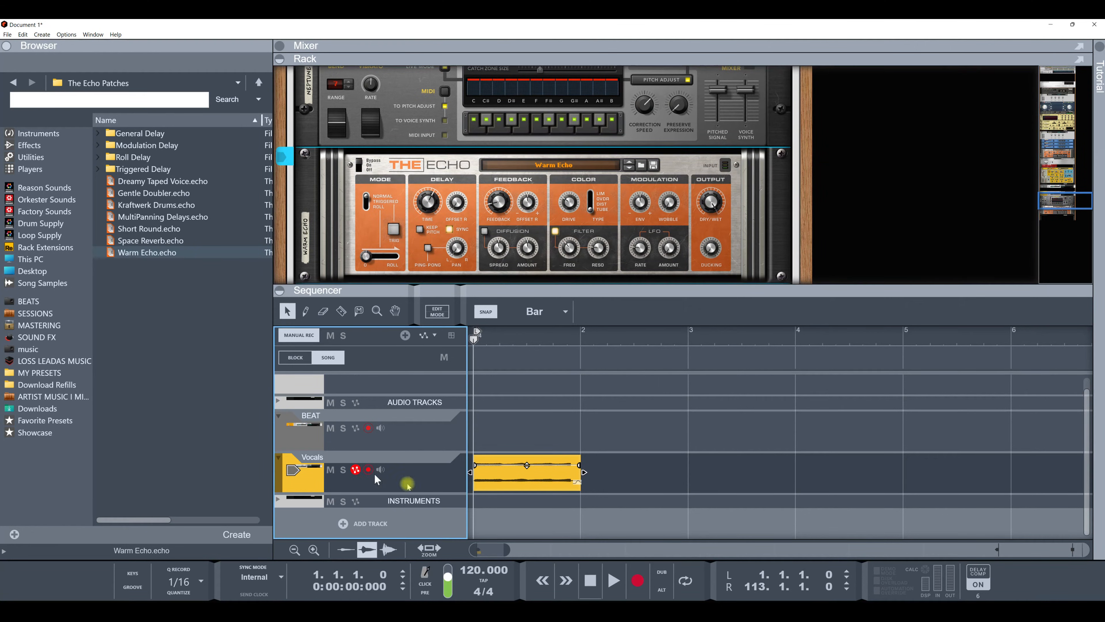
left_click(650, 587)
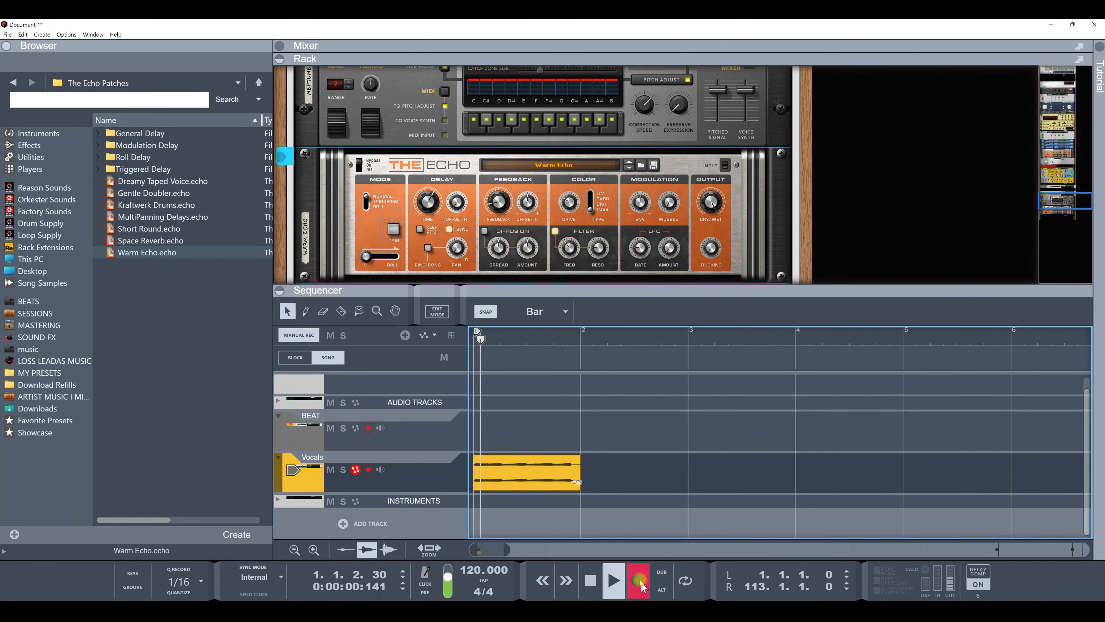
left_click(360, 169)
key("space")
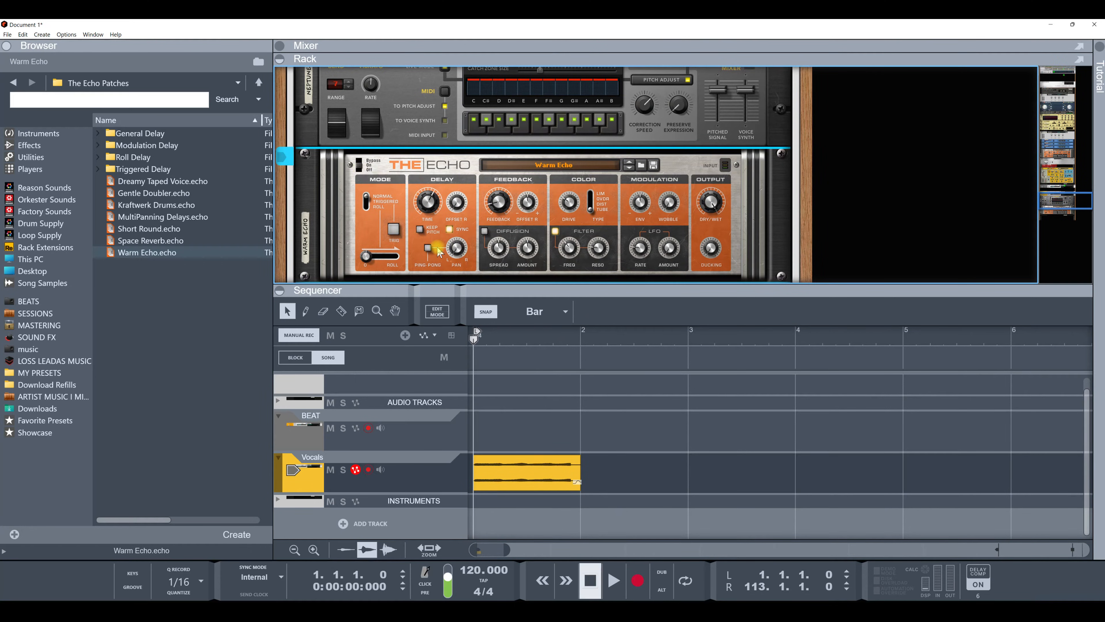
Step: Disarm automation recording on the Vocals track and adjust the echo's Dry/Wet knob
left_click(356, 469)
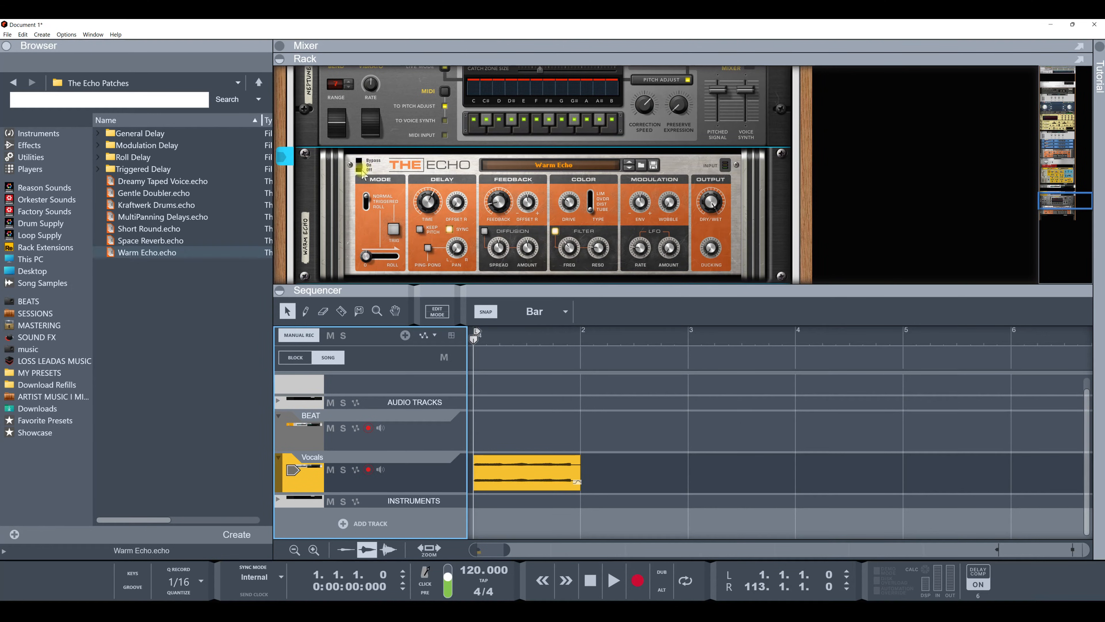
left_click_drag(714, 223, 712, 182)
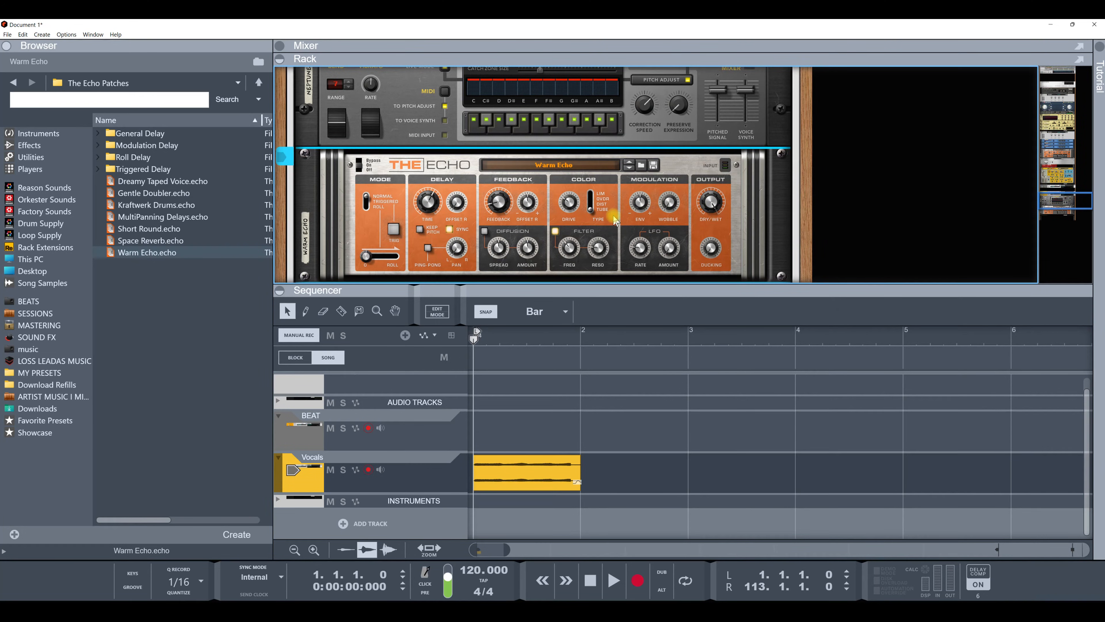
right_click(361, 166)
left_click(392, 171)
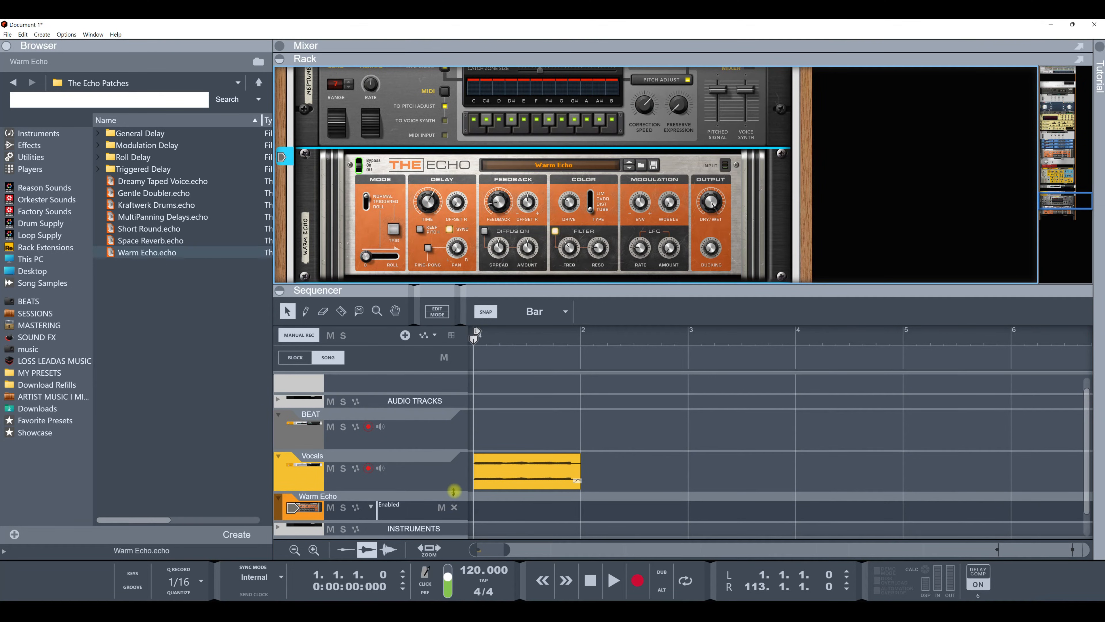
left_click(454, 506)
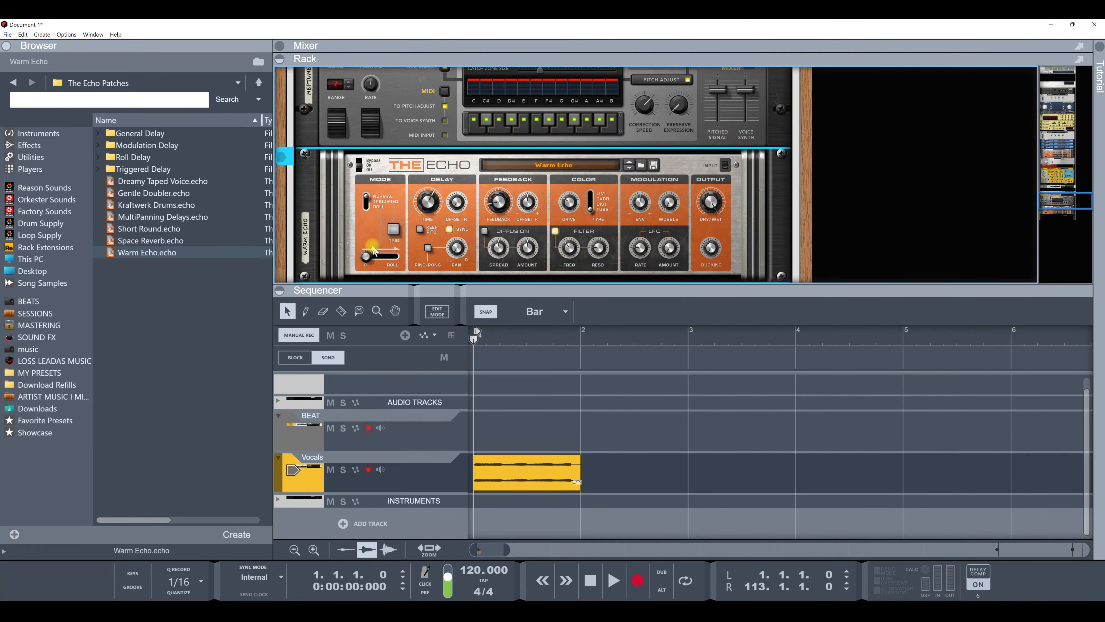
Step: Create an automation lane for the echo's Enabled switch using Edit Automation
right_click(361, 166)
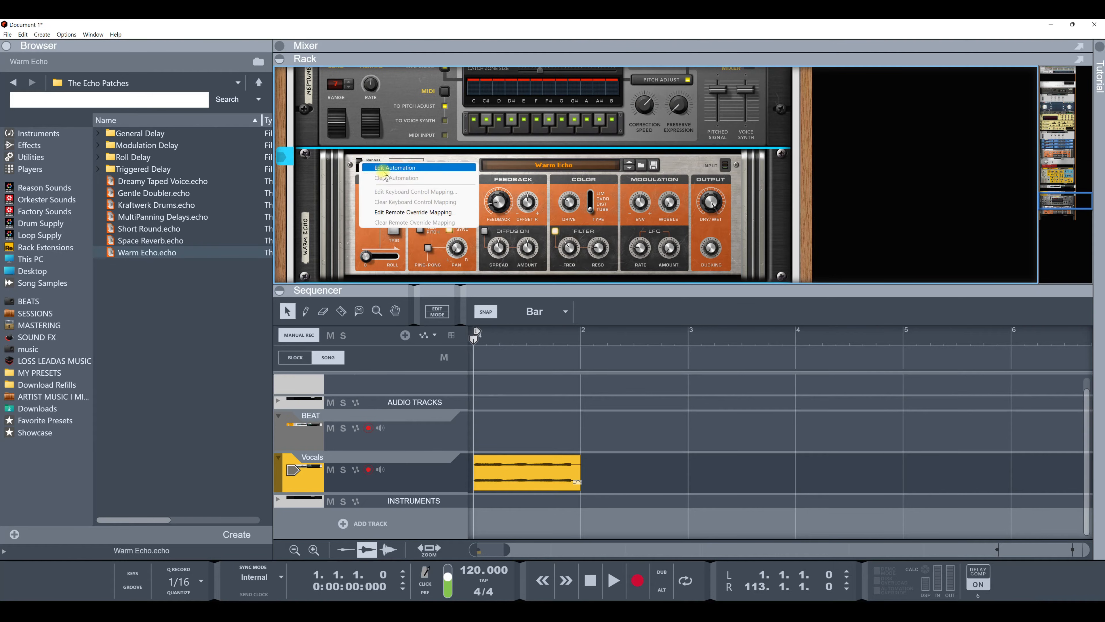
left_click(385, 181)
scroll(498, 404, "down", 1)
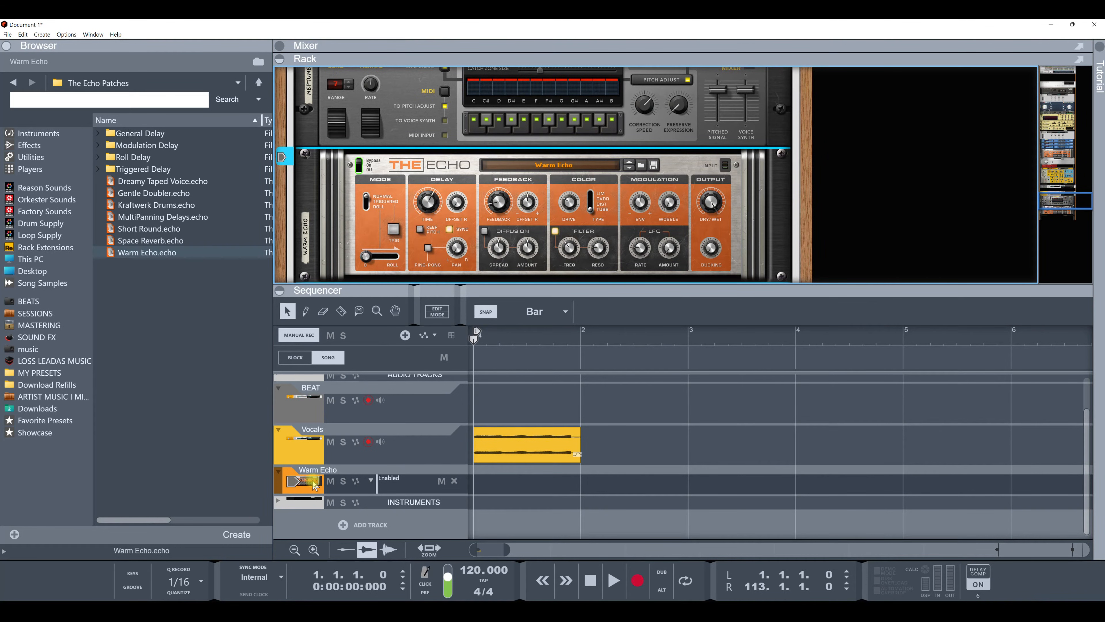
left_click(278, 473)
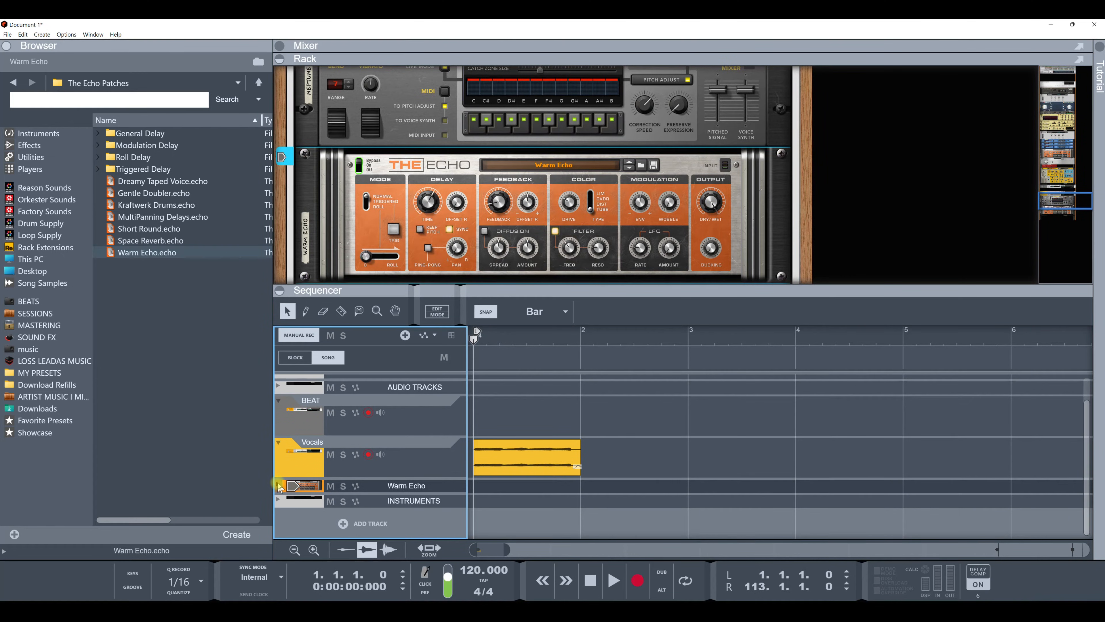
left_click(278, 483)
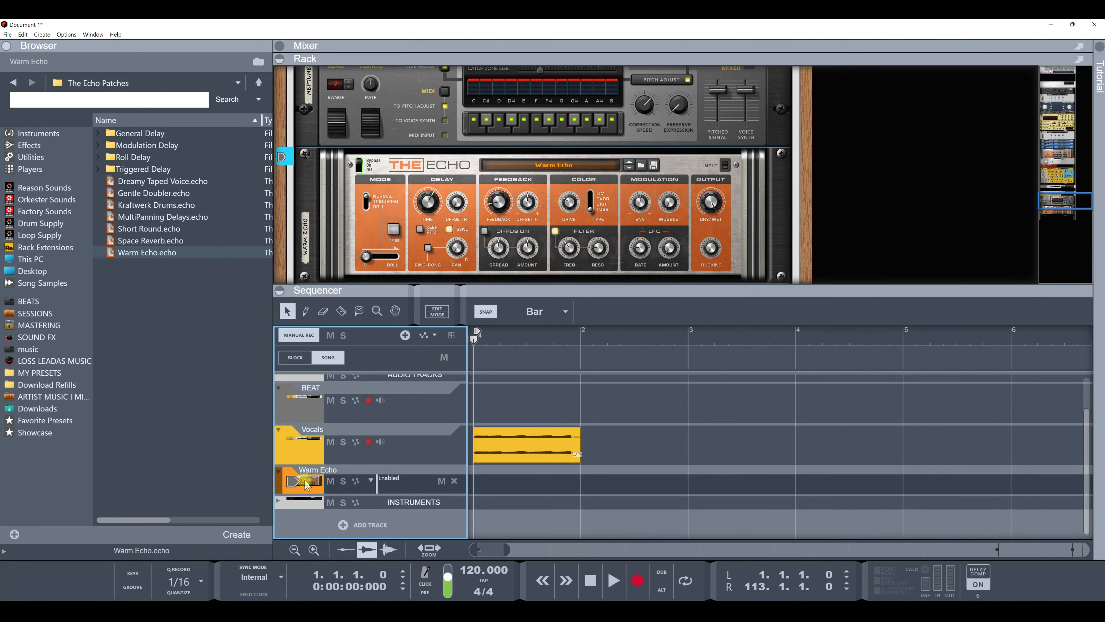
Step: Set the track color of the Vocals and Warm Echo tracks to Light Lime
mouse_move(310, 483)
left_mouse_down()
mouse_move(298, 455)
mouse_move(294, 494)
left_mouse_up()
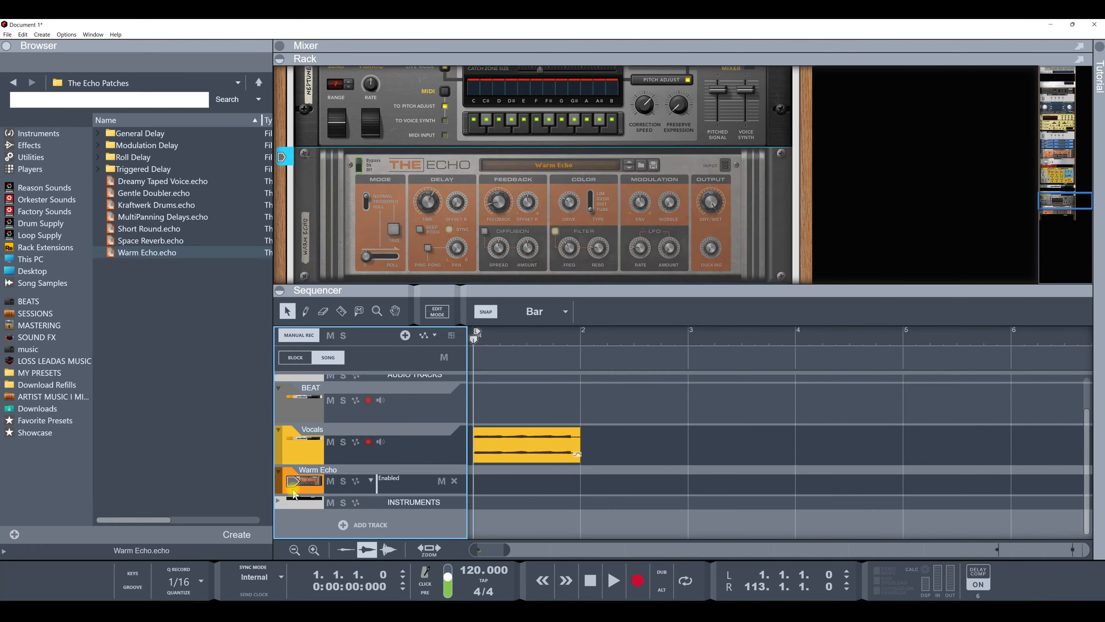
right_click(294, 494)
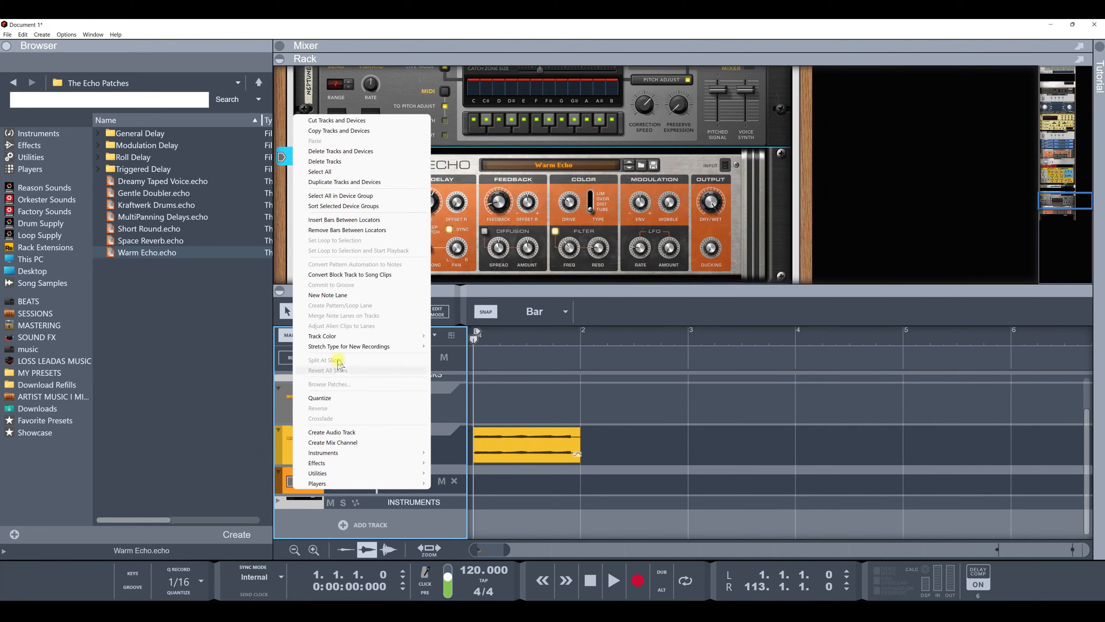
mouse_move(398, 340)
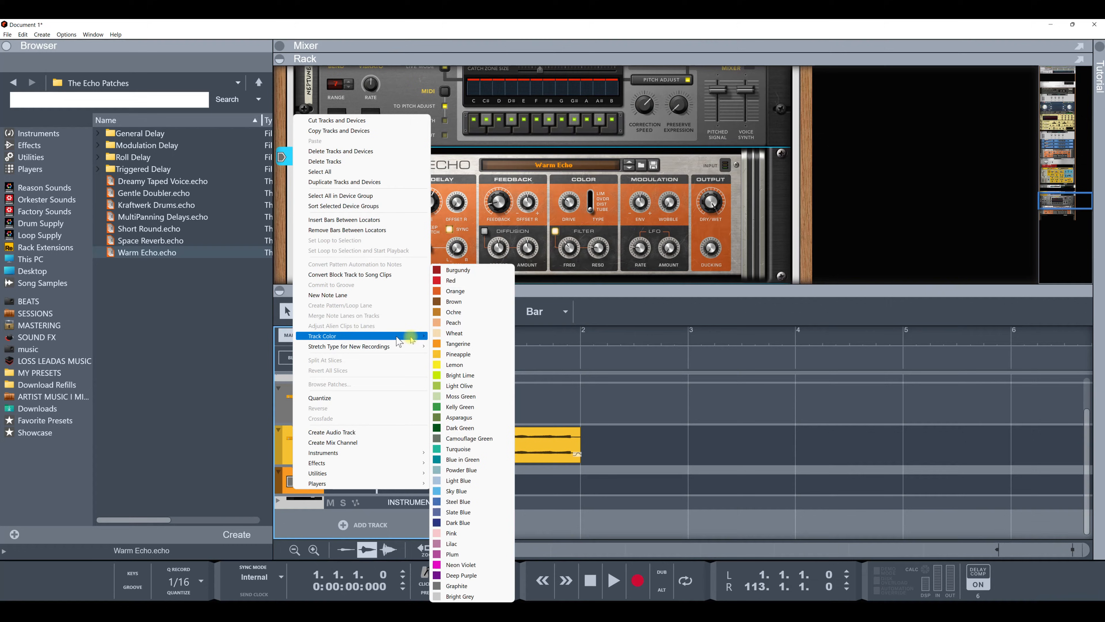
left_click(450, 375)
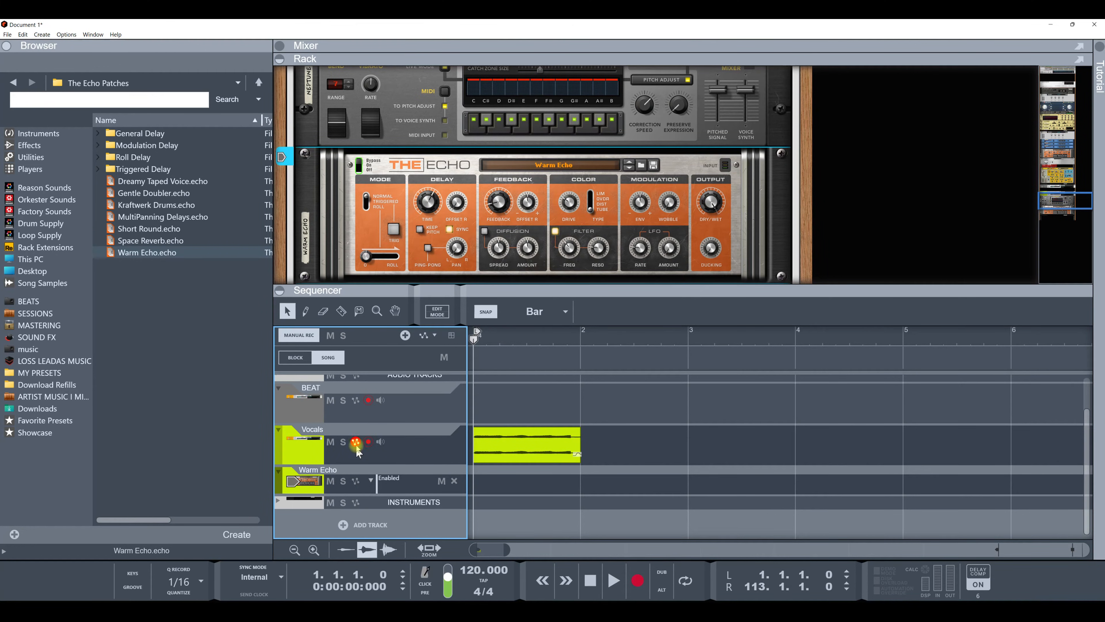
Step: Arm the Warm Echo track for automation and record switching the echo off during playback
left_click(355, 481)
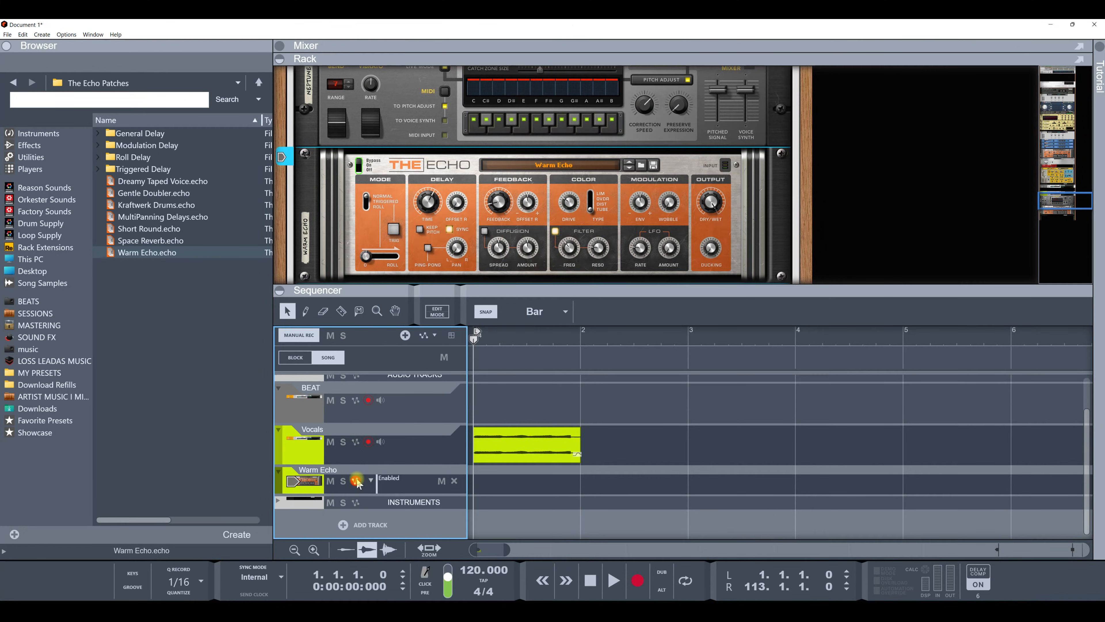
left_click(637, 580)
left_click(360, 167)
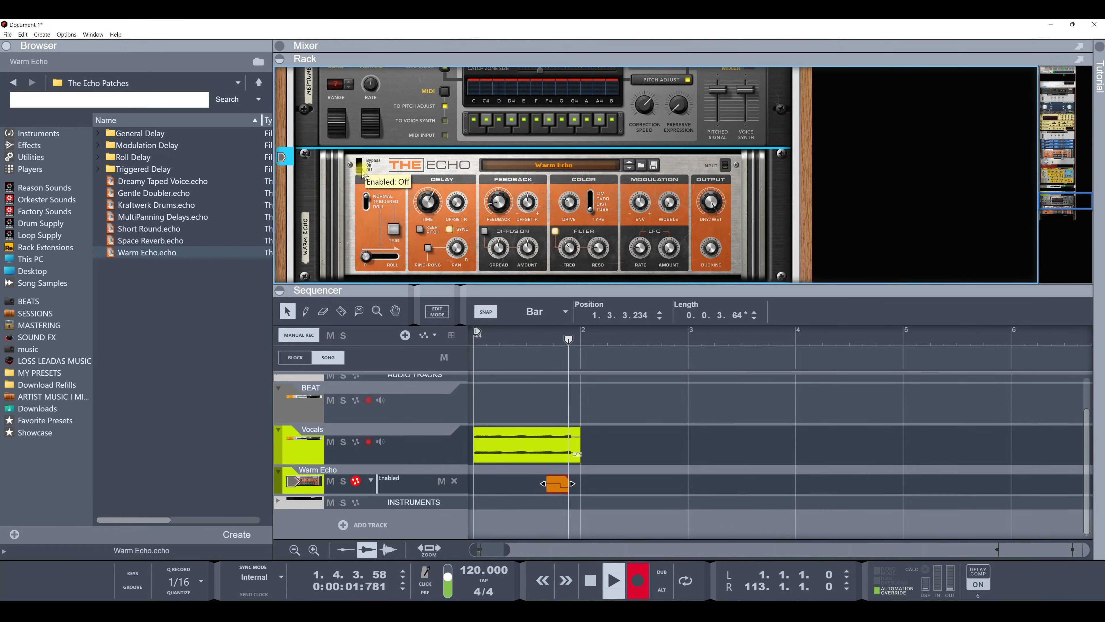
key("space")
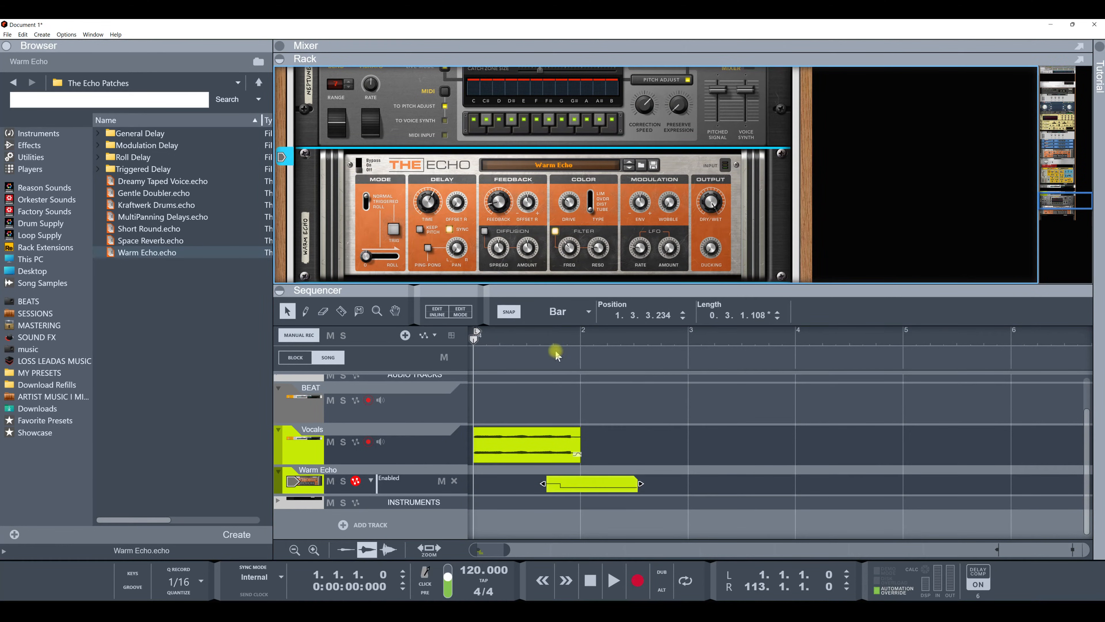
Step: Trim the recorded Enabled automation clip on the Warm Echo track, then delete the clip
left_click_drag(640, 483, 633, 484)
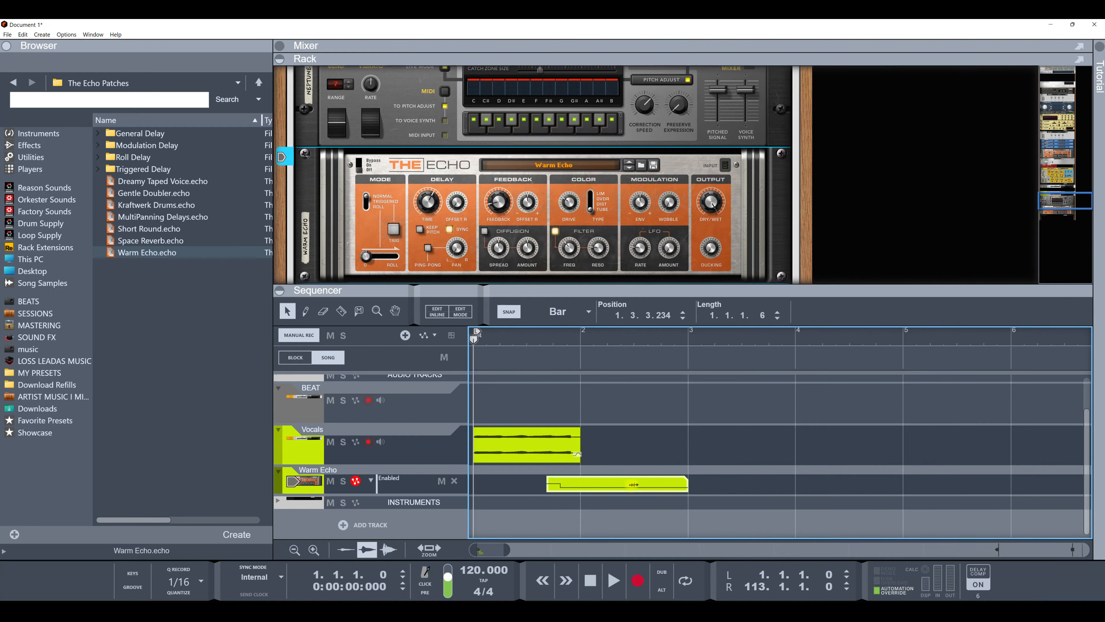
left_click(608, 486)
left_click(508, 311)
left_click_drag(690, 483, 595, 484)
left_click_drag(535, 329, 536, 346)
left_click_drag(600, 484, 626, 486)
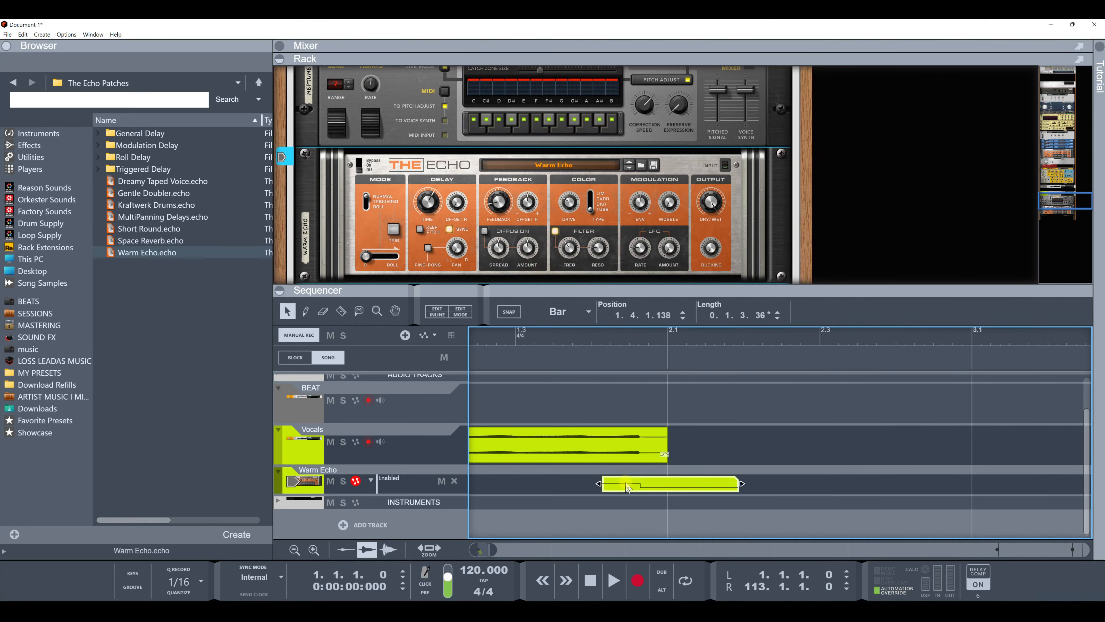
left_click_drag(646, 338, 647, 343)
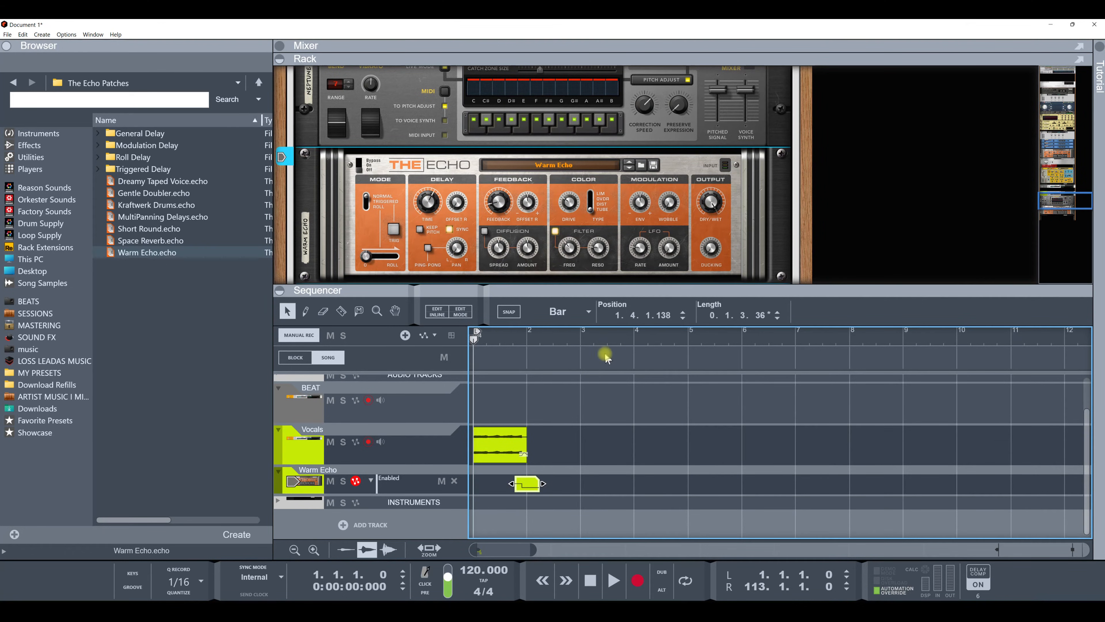
key("space")
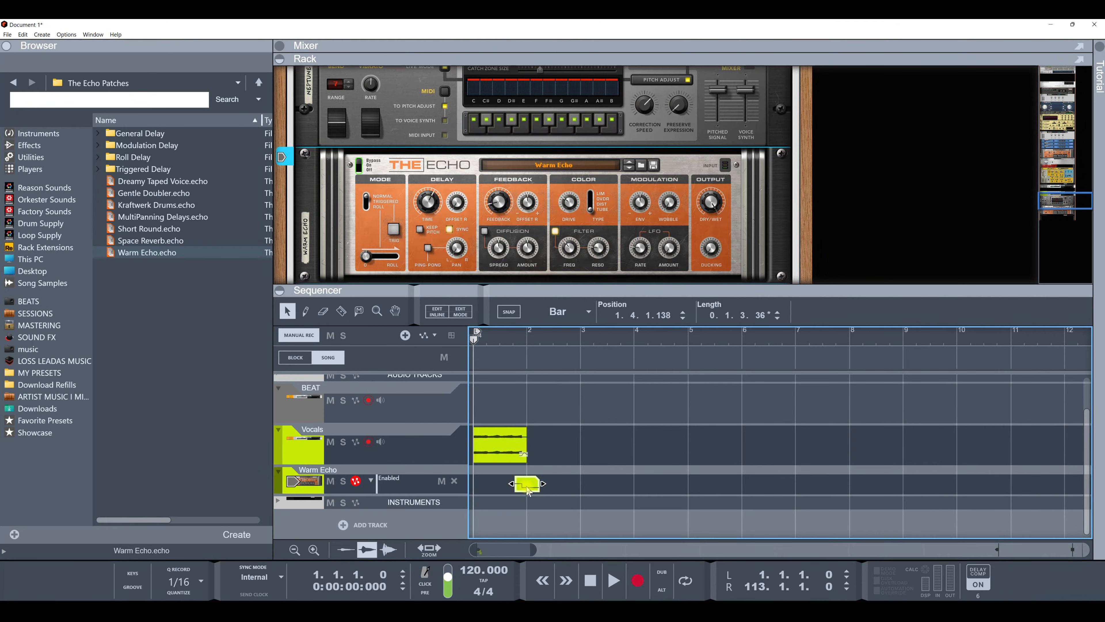
key("Delete")
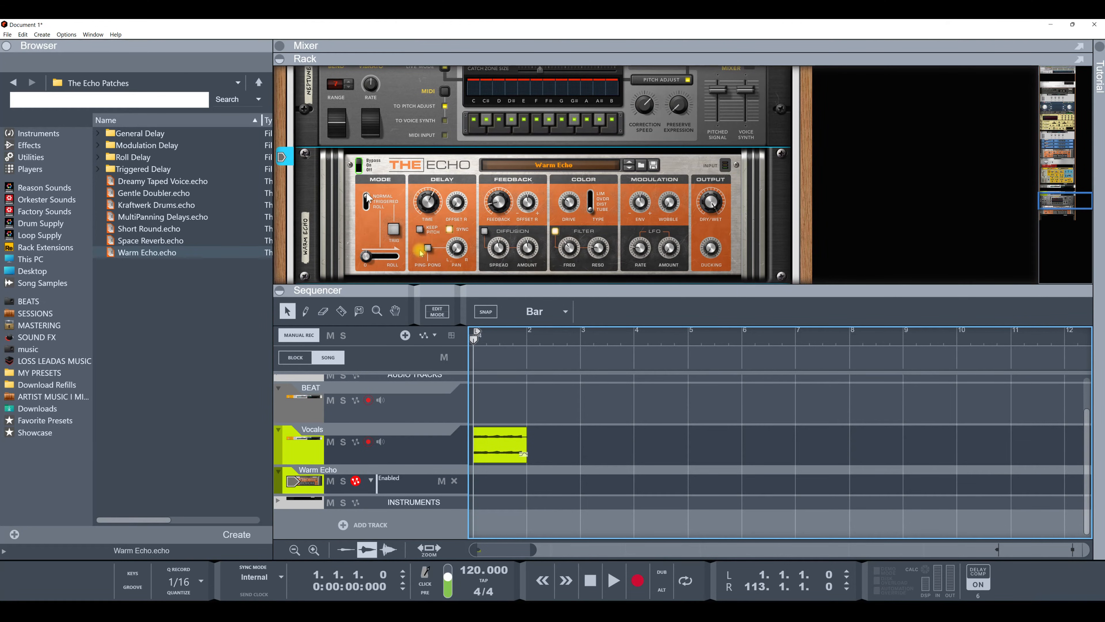
Step: Record a new Enabled automation pass by toggling the echo's on/off switch during playback
left_click(638, 579)
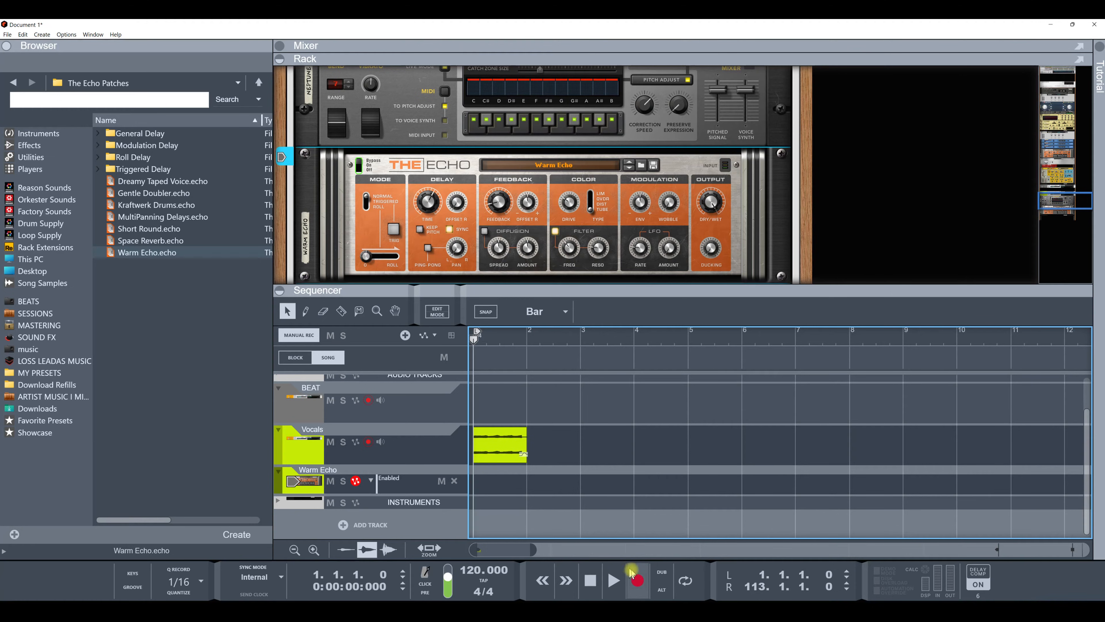
left_click(361, 165)
left_click(362, 166)
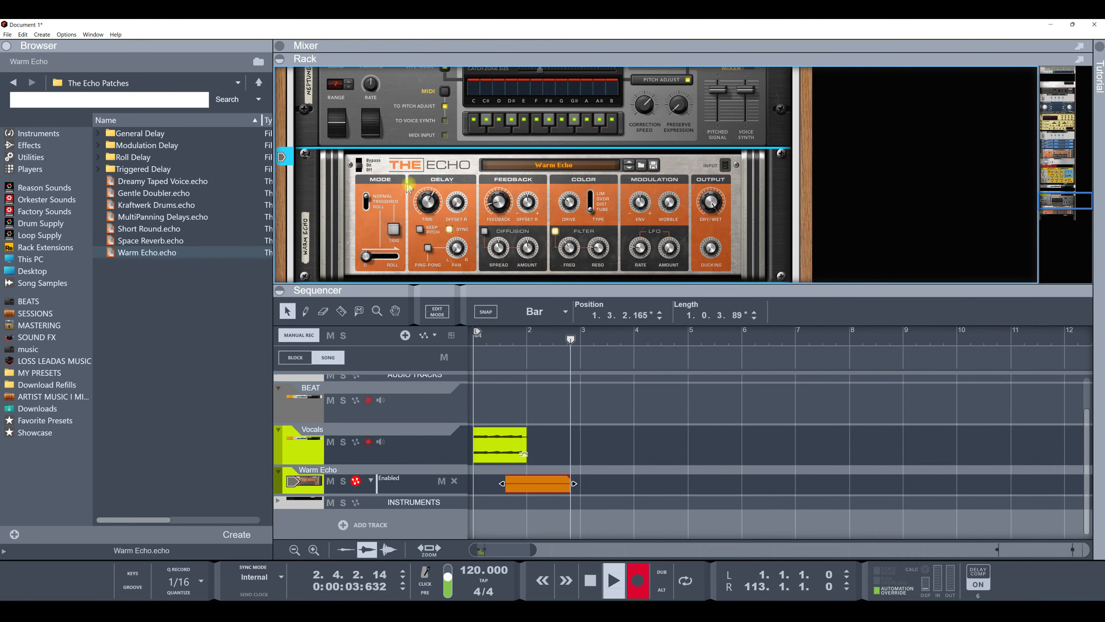
key("space")
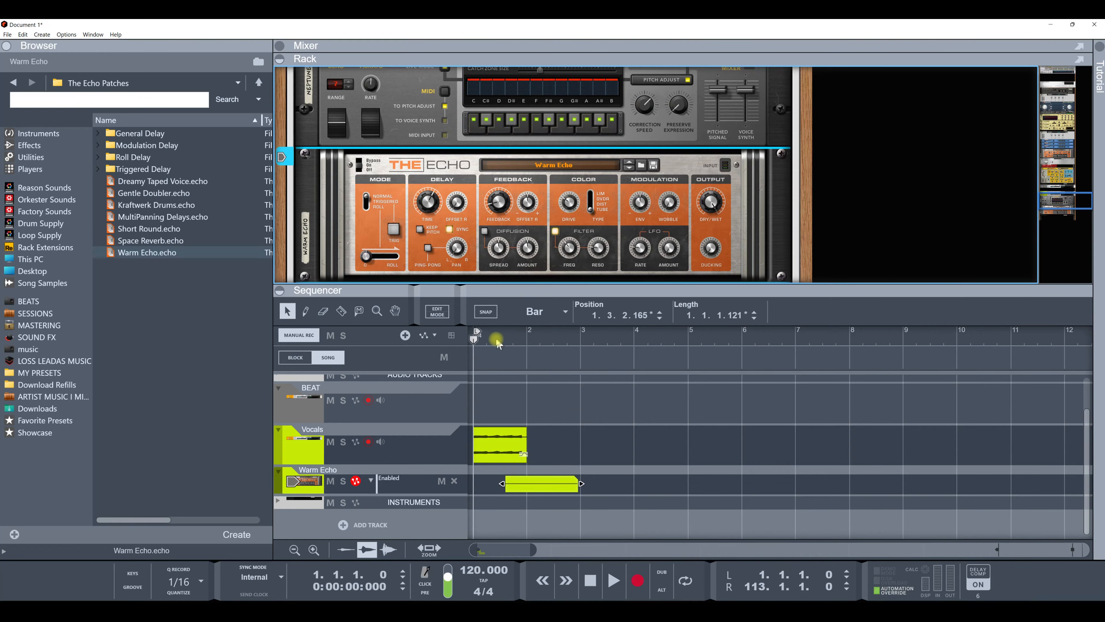
Step: Play back the beginning of the song to hear the recorded echo automation
key("space")
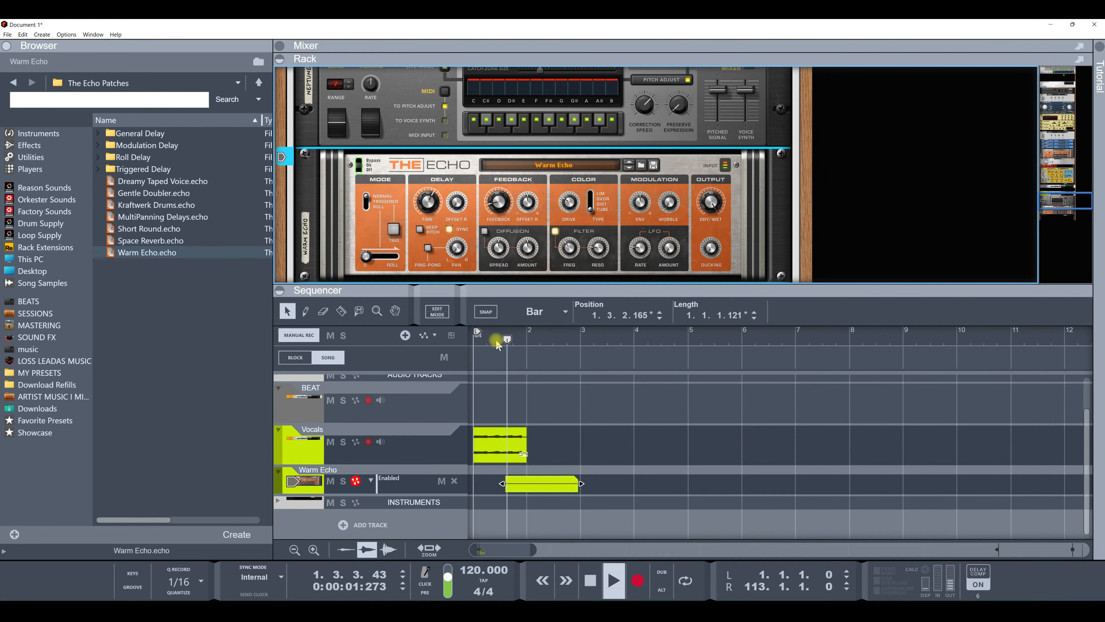
key("space")
key("space")
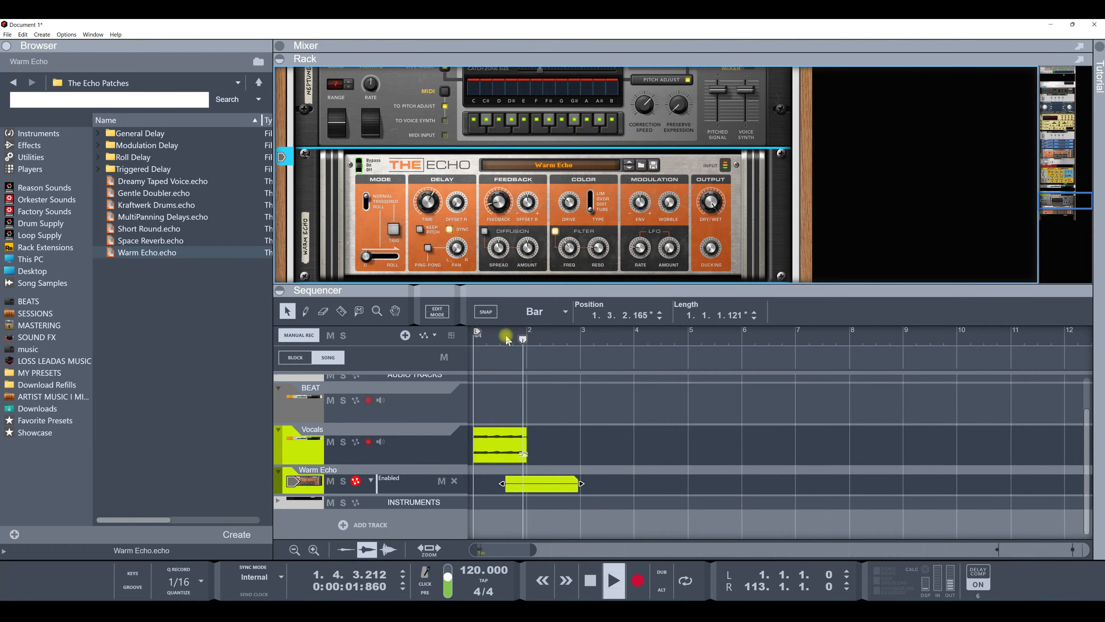
scroll(481, 338, "up", 3)
key("space")
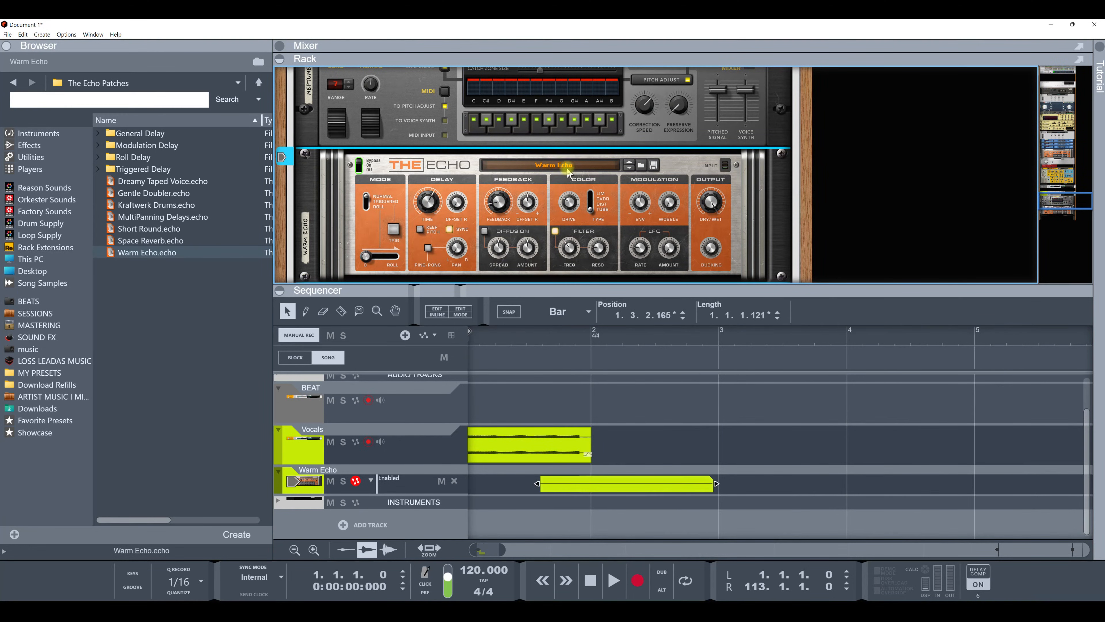
Step: Audition other Echo patches during playback, then reload the Warm Echo.echo patch
left_click(634, 172)
key("space")
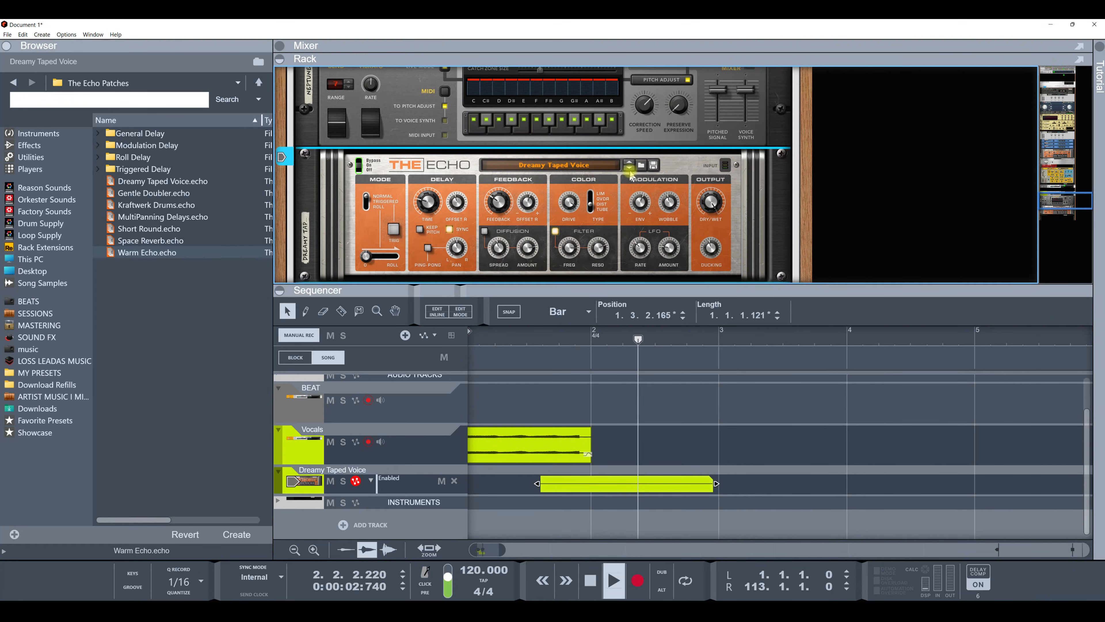
key("space")
key("space")
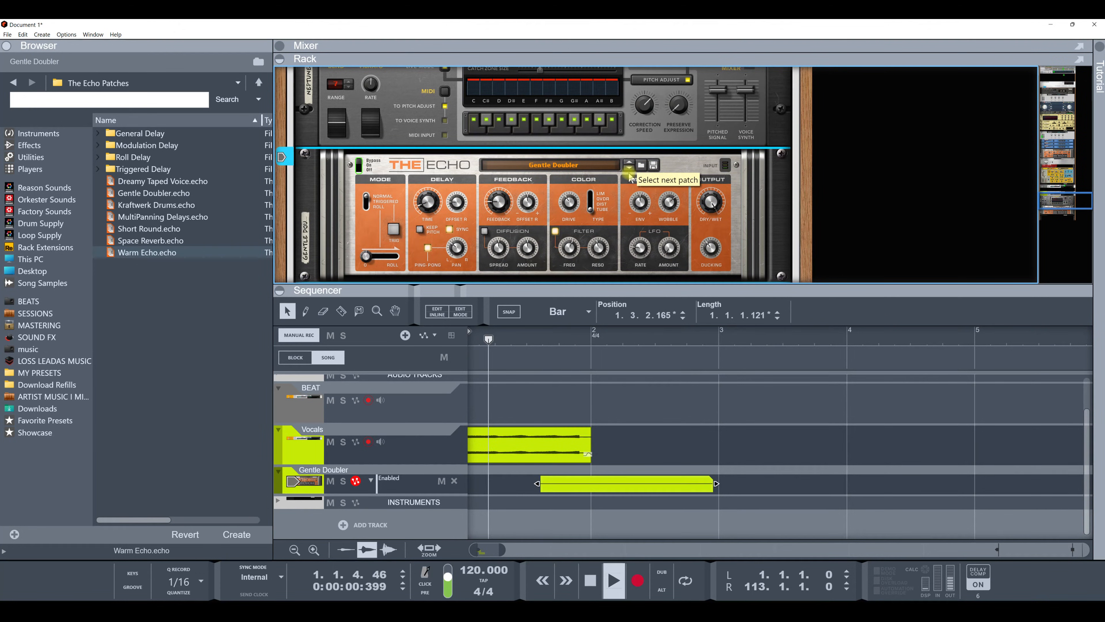
left_click(629, 169)
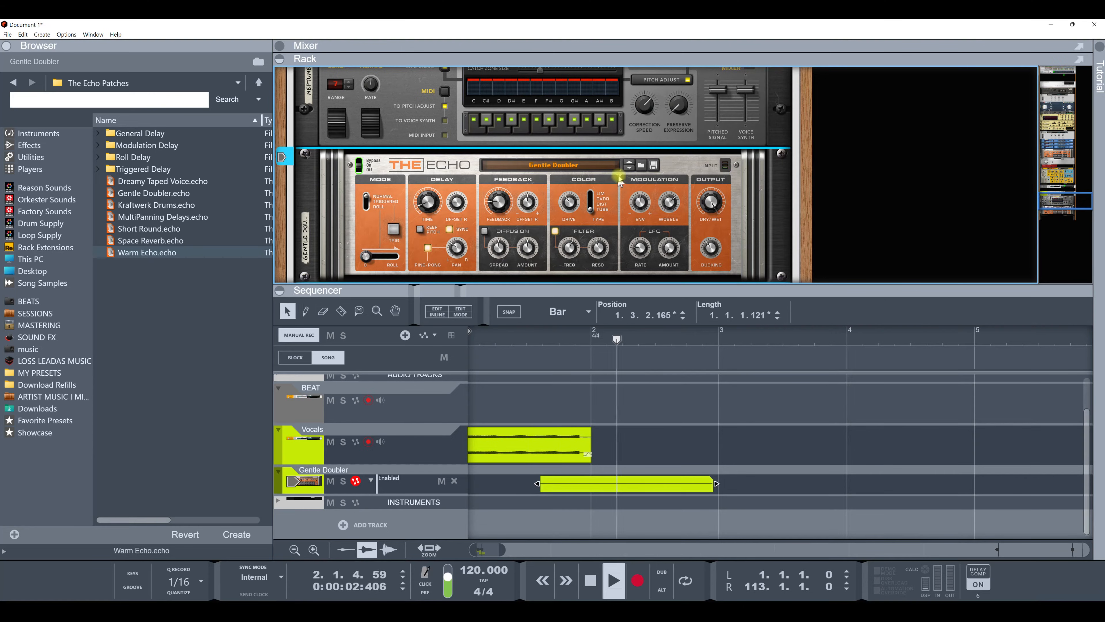
left_click(625, 168)
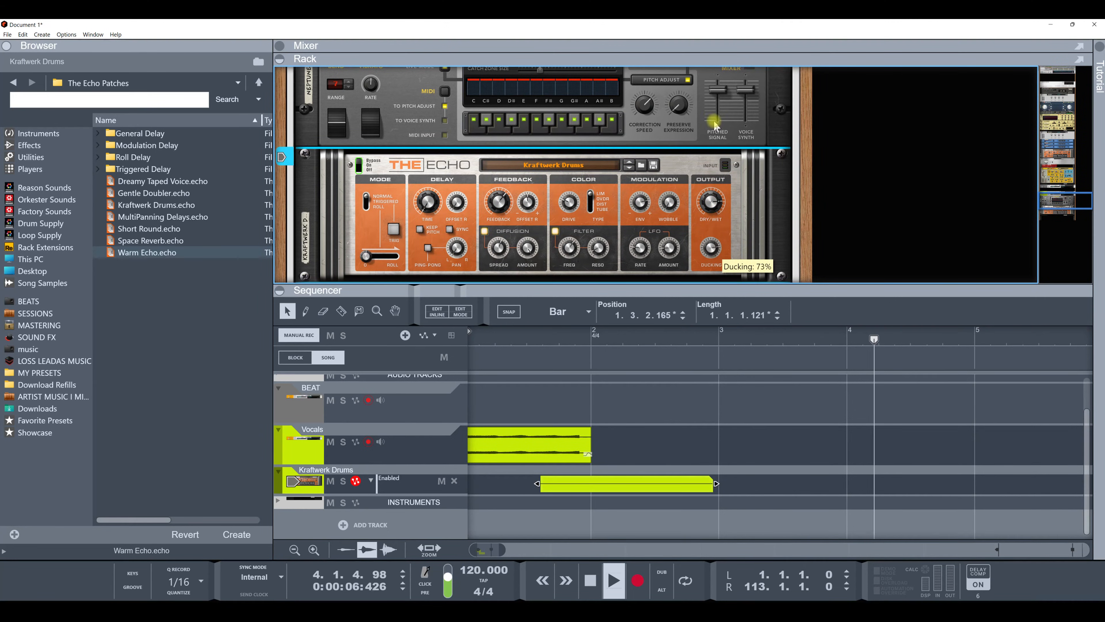
left_click_drag(712, 201, 717, 145)
key("space")
left_click(591, 165)
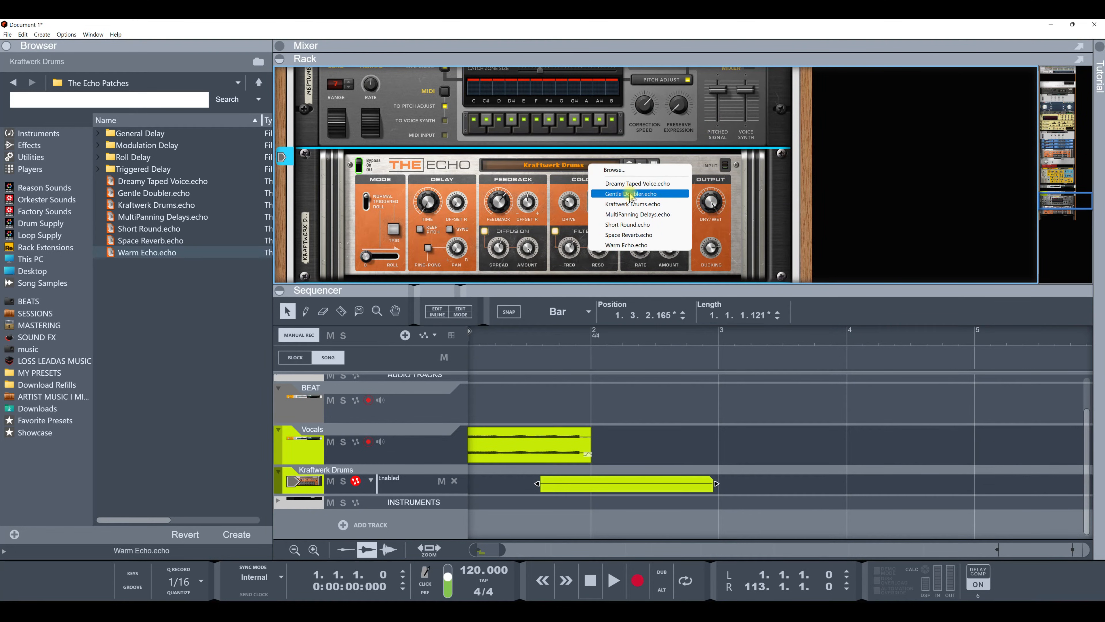
left_click(638, 245)
Step: Start and stop playback repeatedly to listen to the echo on the vocals
key("space")
key("space")
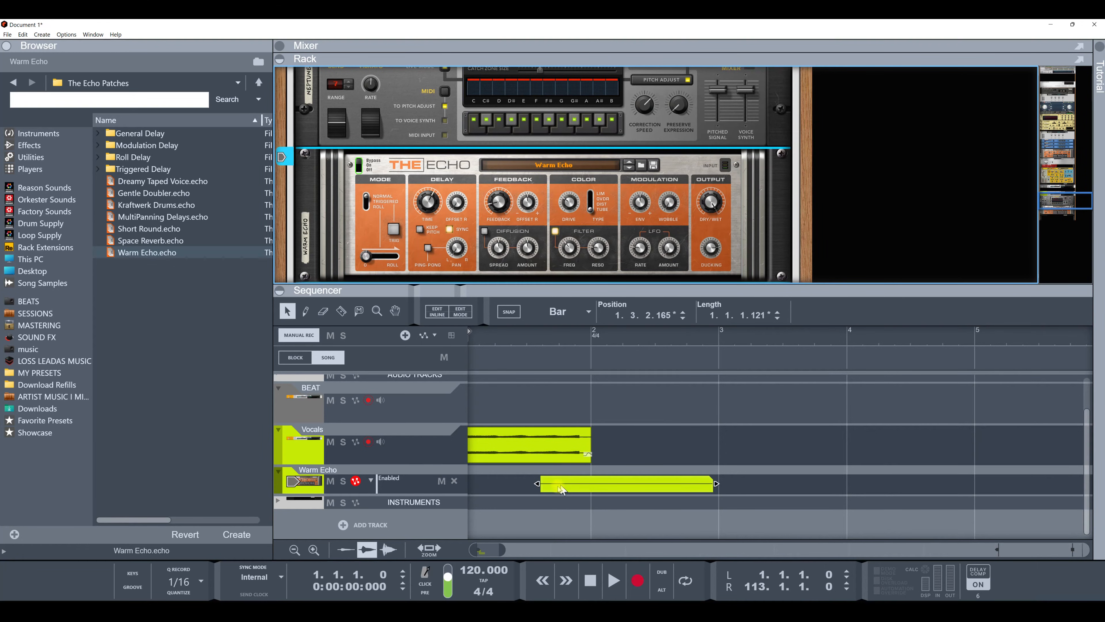
key("space")
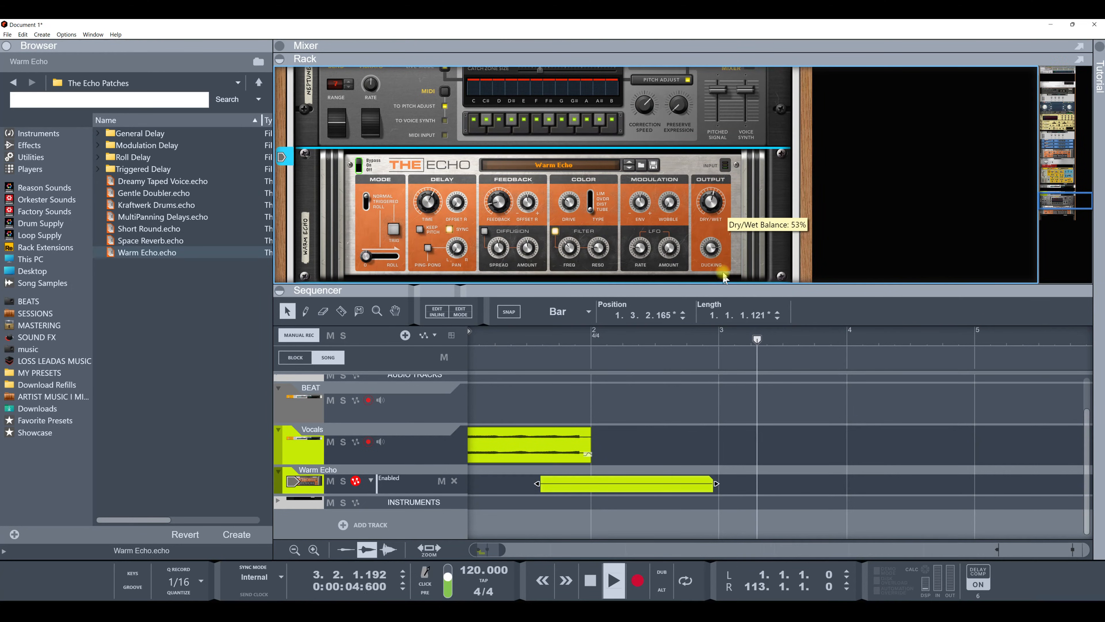
key("space")
key("space")
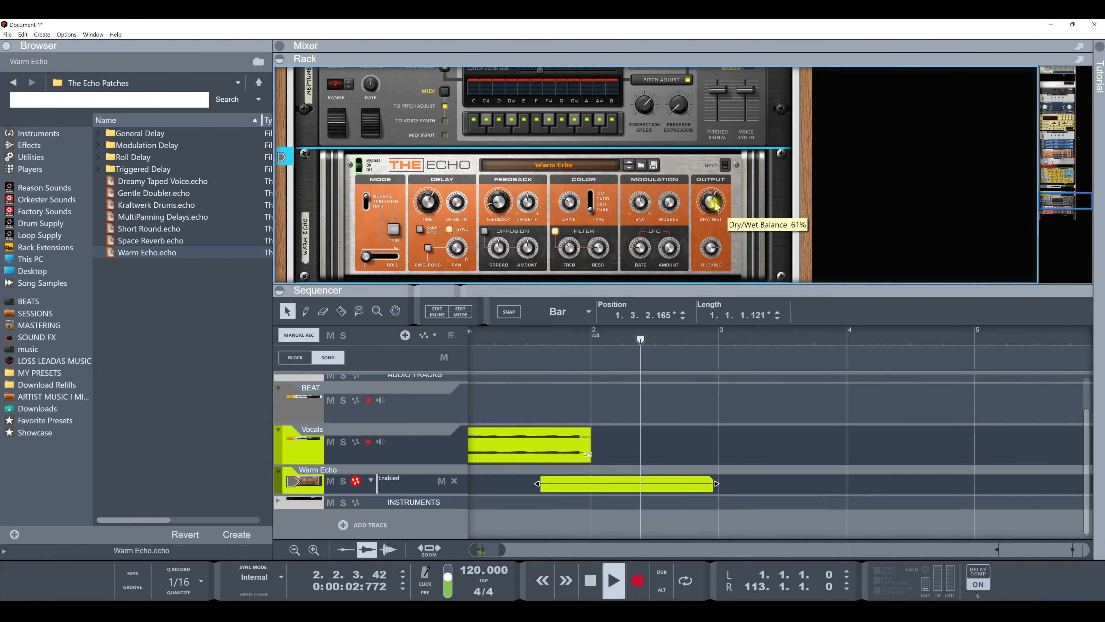
key("space")
key("space")
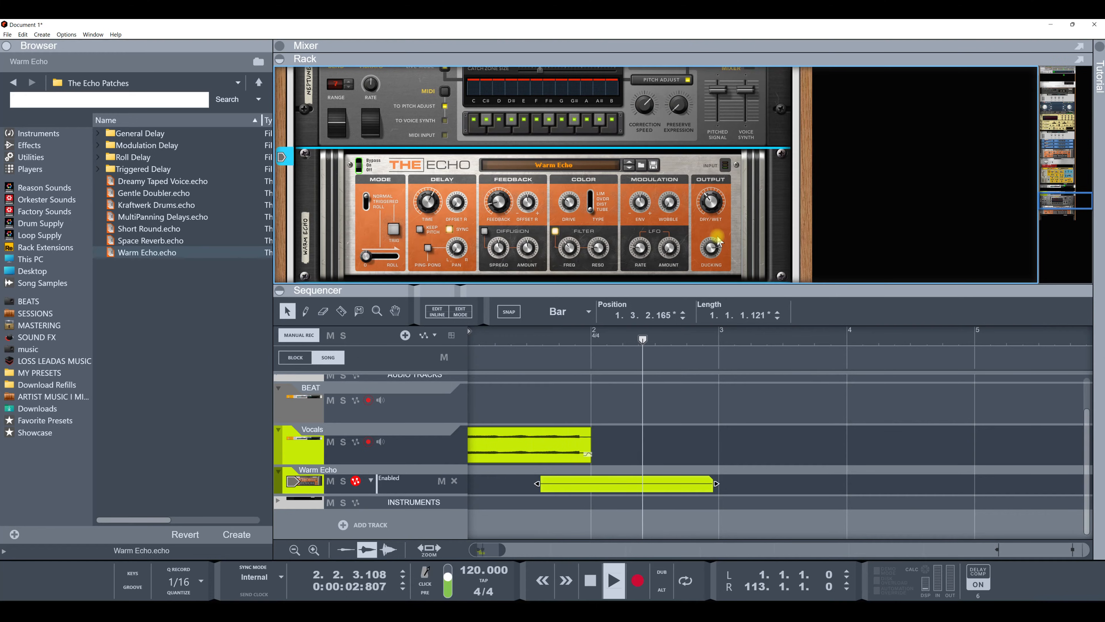
key("space")
key("space")
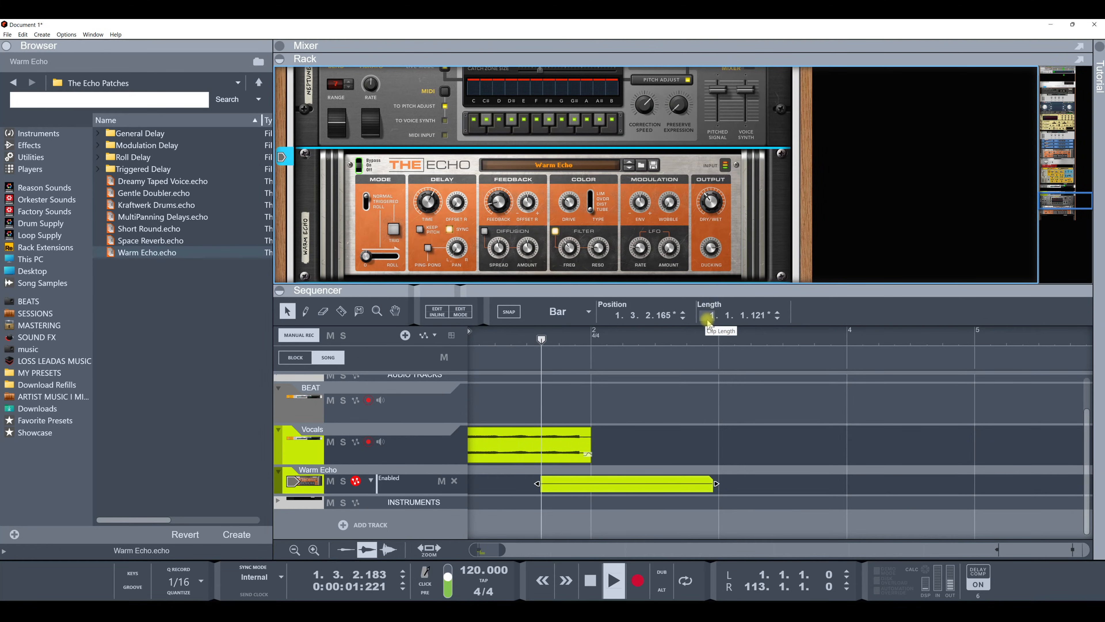
key("space")
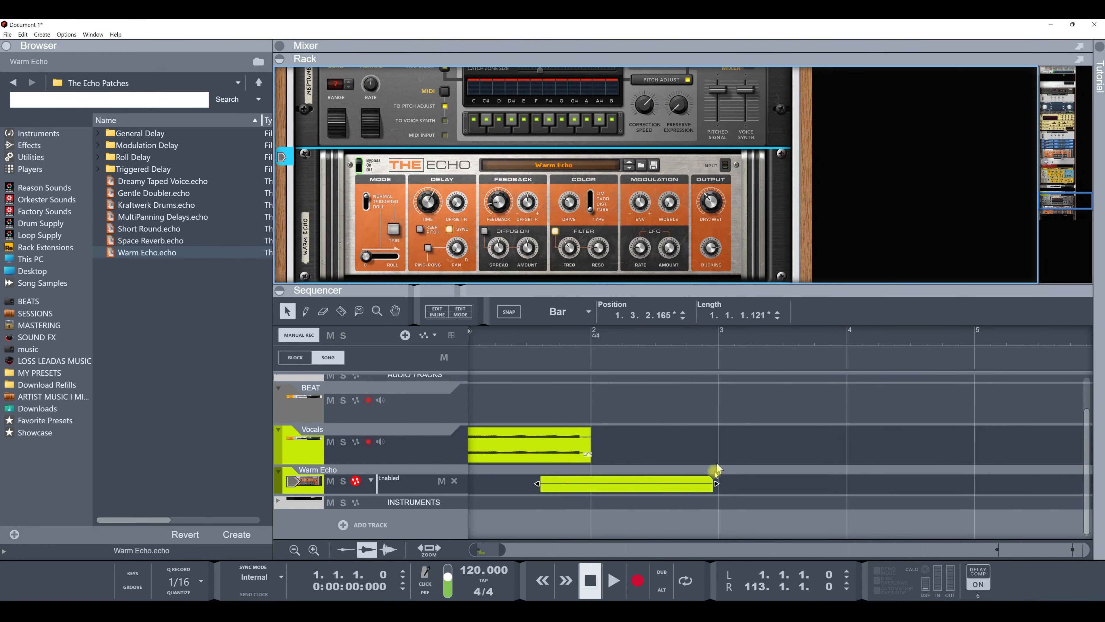
Step: Shorten the Enabled automation clip by pulling its end back toward bar 2
left_click_drag(715, 483, 621, 484)
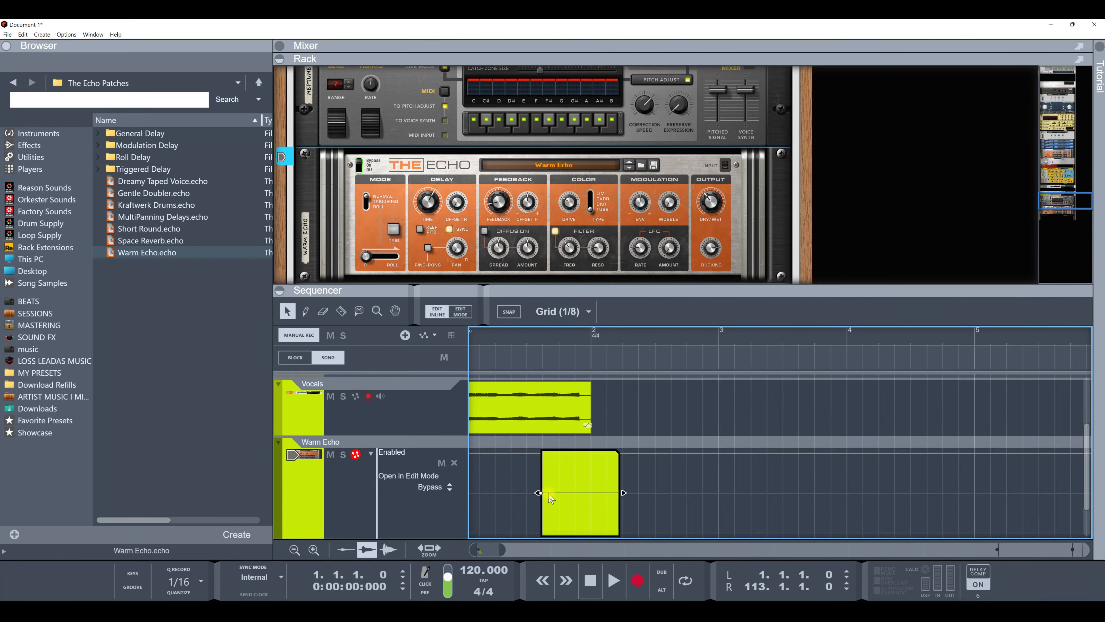
Step: Try drawing and moving extra automation points in the Enabled clip, then undo those edits
left_click(306, 311)
left_click(554, 492)
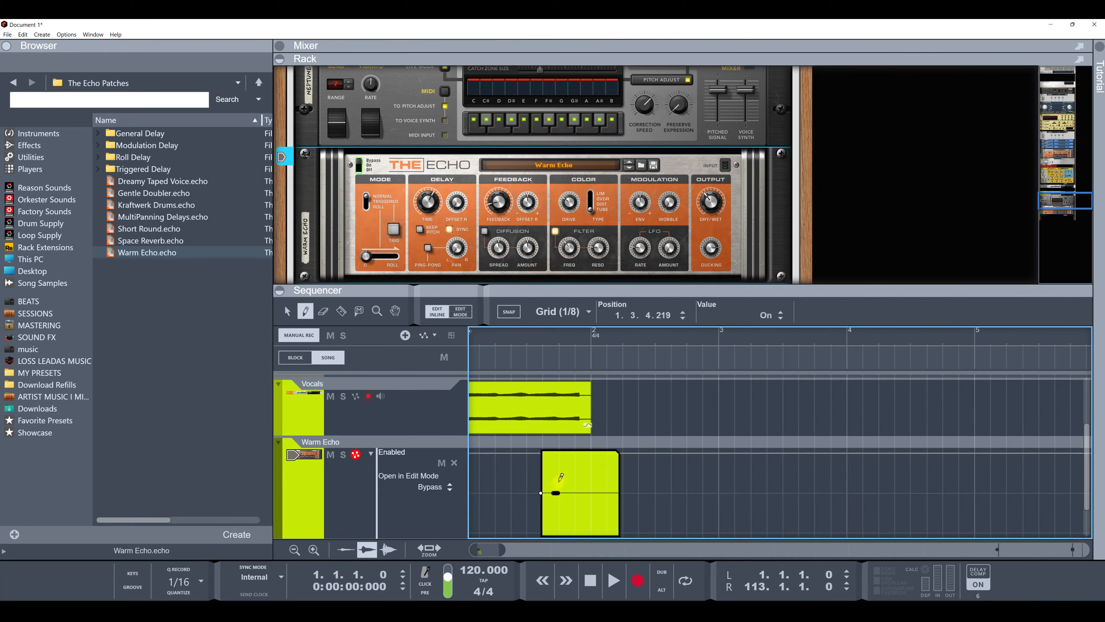
key("Delete")
left_click(552, 491)
scroll(552, 465, "up", 3)
left_click(287, 310)
left_click_drag(556, 492, 582, 453)
left_click(607, 457)
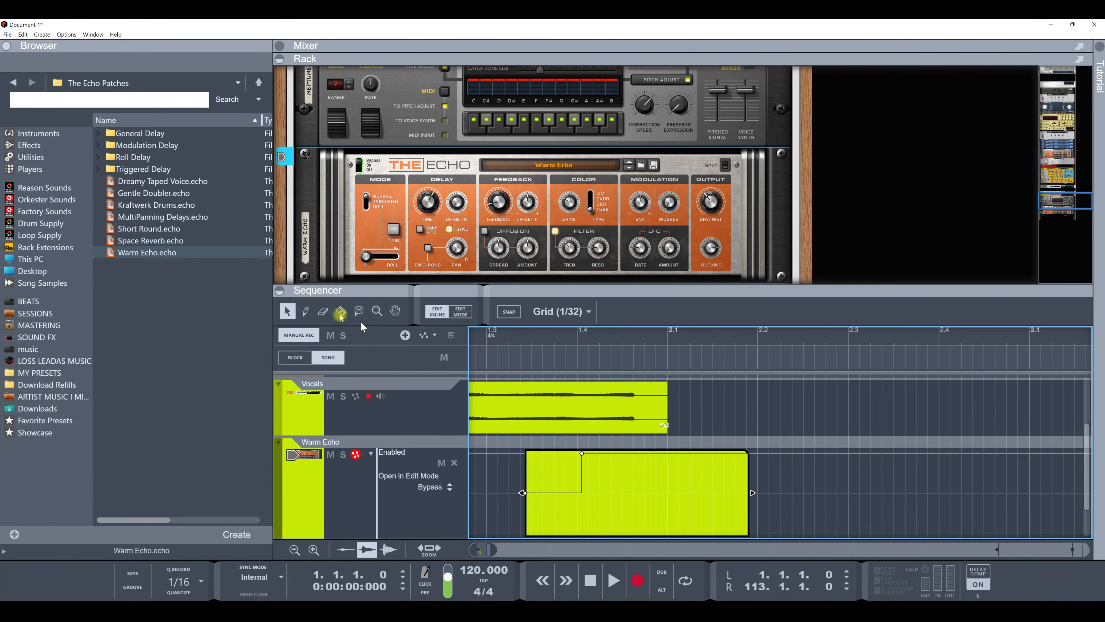
left_click(606, 453)
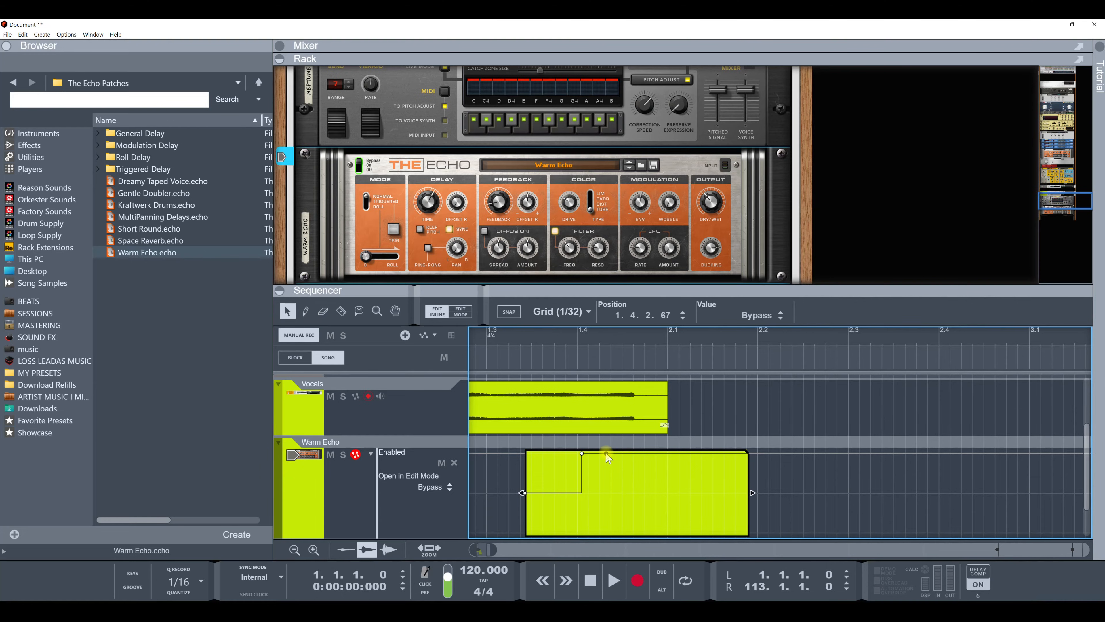
left_click_drag(606, 474, 627, 466)
mouse_move(627, 455)
left_mouse_down()
mouse_move(647, 461)
mouse_move(625, 464)
mouse_move(628, 454)
left_mouse_up()
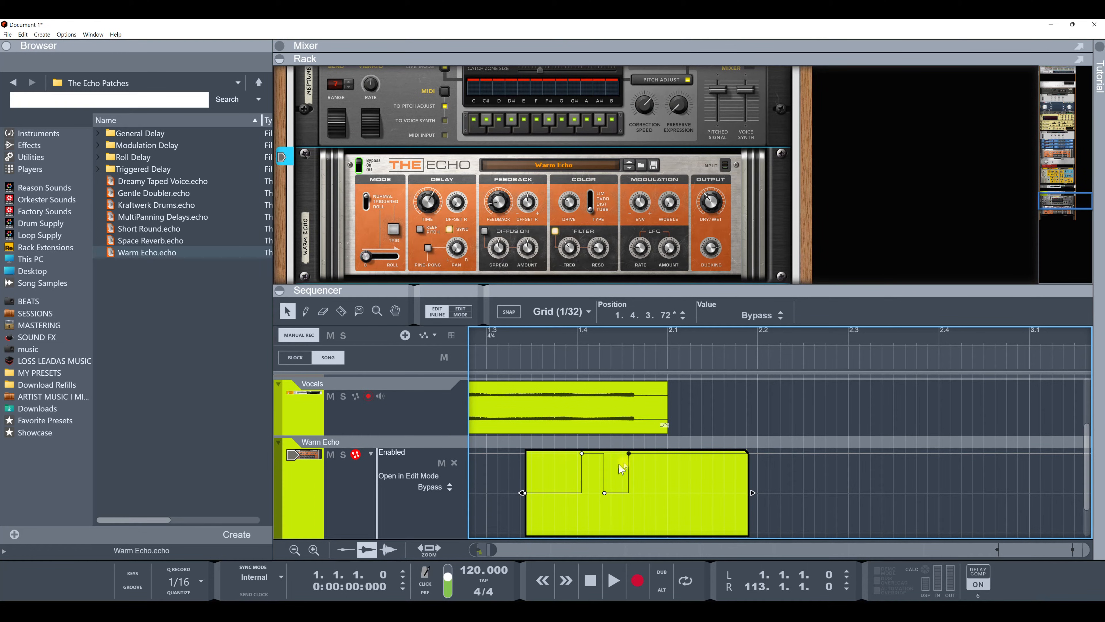
key("Delete")
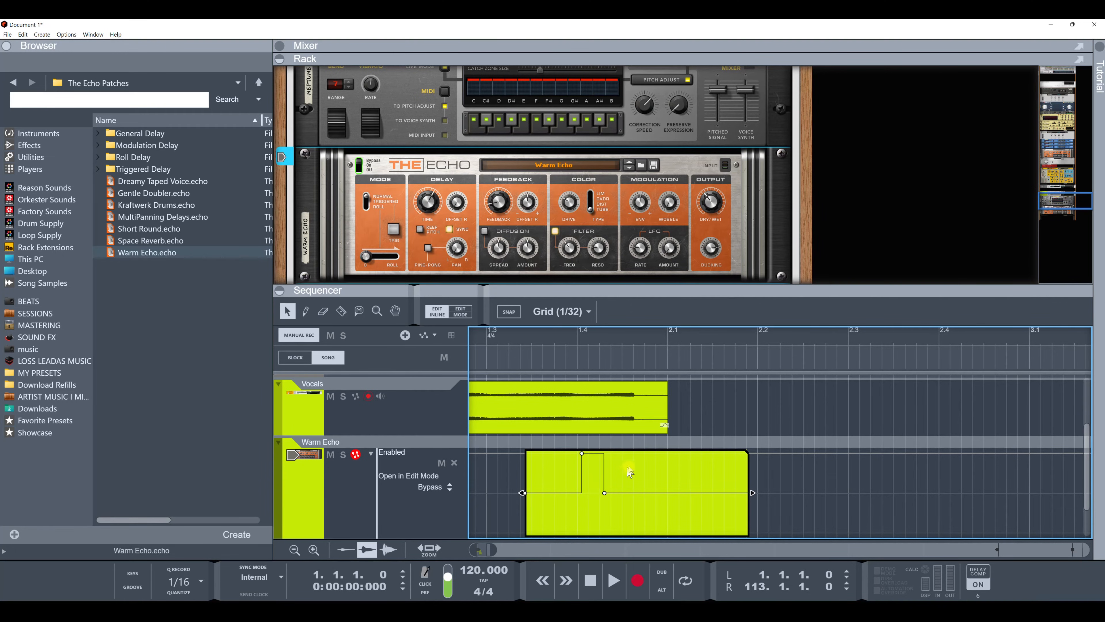
left_click(638, 463)
key("ctrl+z")
key("ctrl+z")
key("ctrl+z")
key("ctrl+z")
key("ctrl+z")
scroll(552, 486, "down", 3)
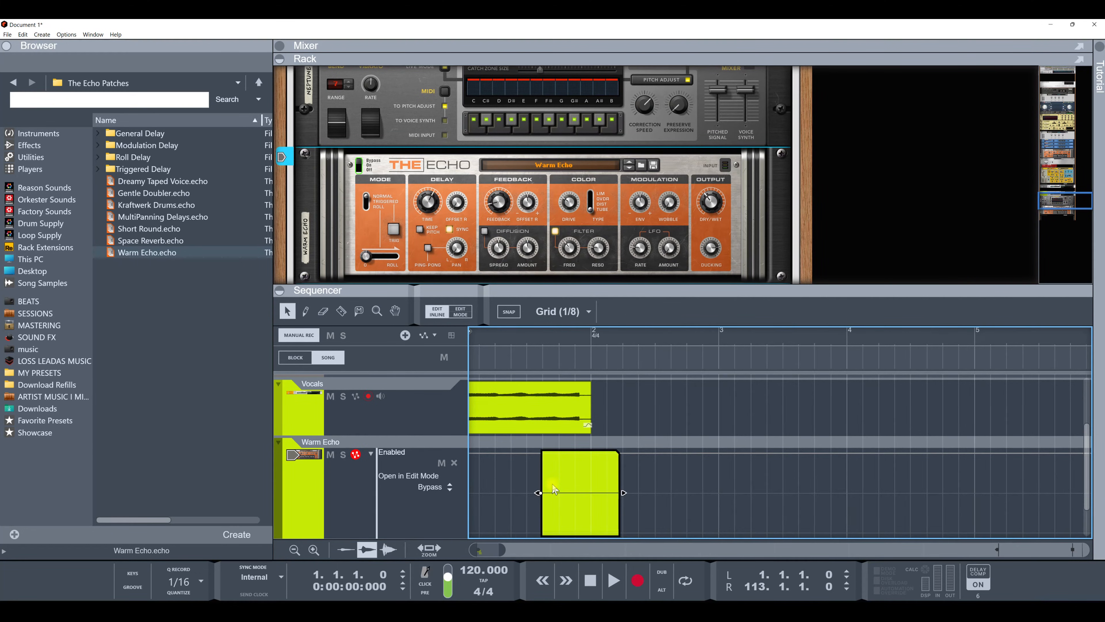
Step: Move the Enabled clip's starting automation point up to the top of the lane
left_click(479, 475)
left_click(554, 492)
left_click_drag(557, 496, 559, 456)
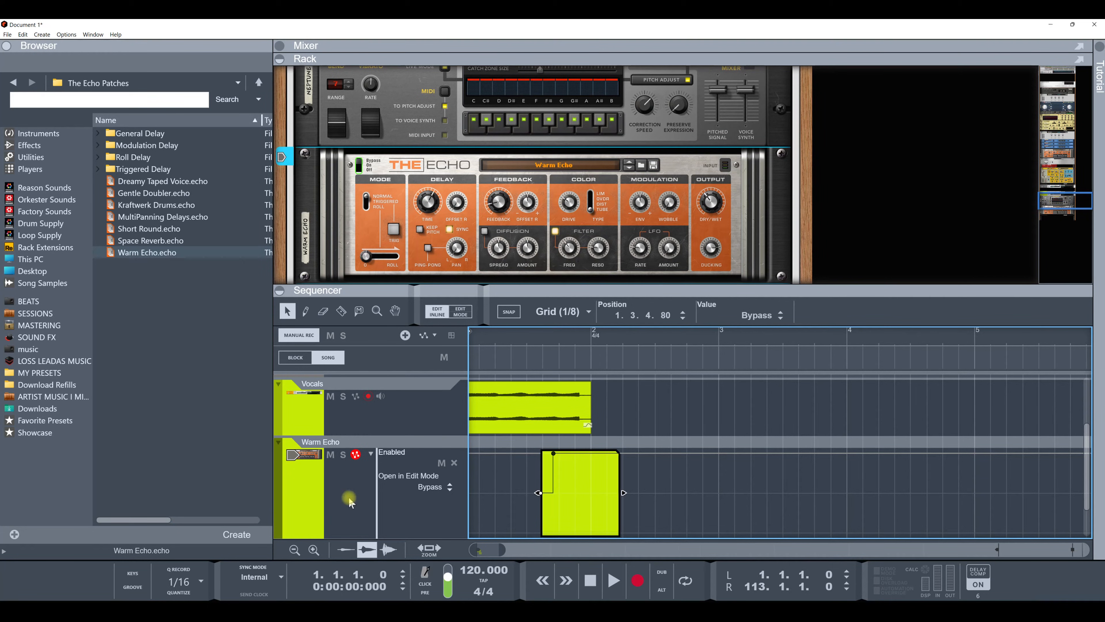
Step: Make the Vocals track lane taller in the sequencer
scroll(349, 500, "down", 2)
left_click(283, 410)
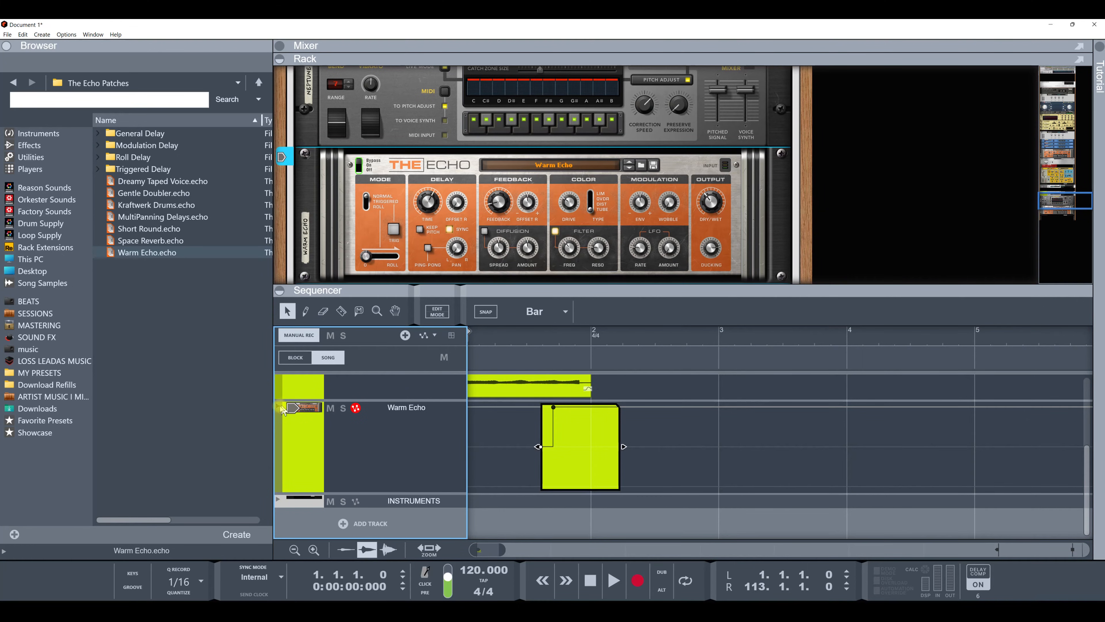
left_click(279, 408)
scroll(318, 447, "up", 2)
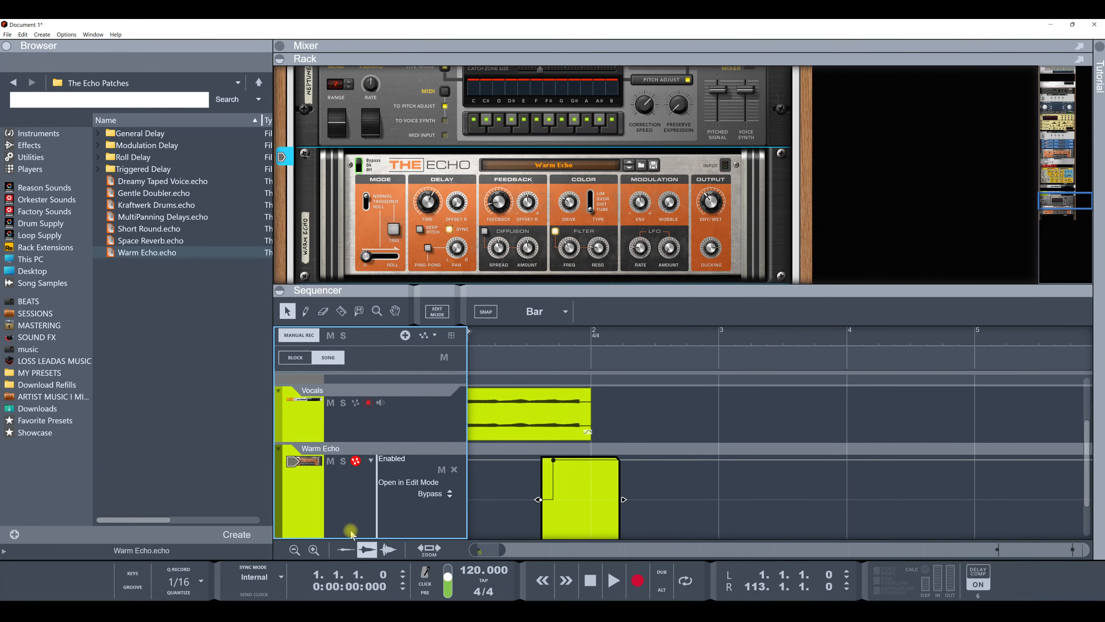
scroll(474, 516, "down", 2)
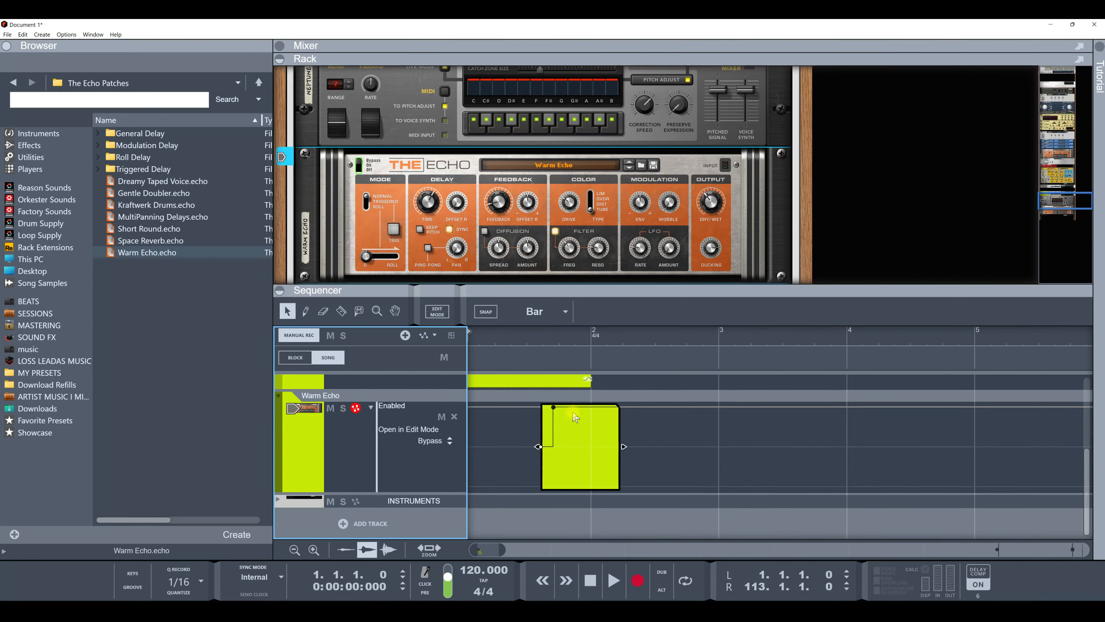
scroll(412, 485, "up", 2)
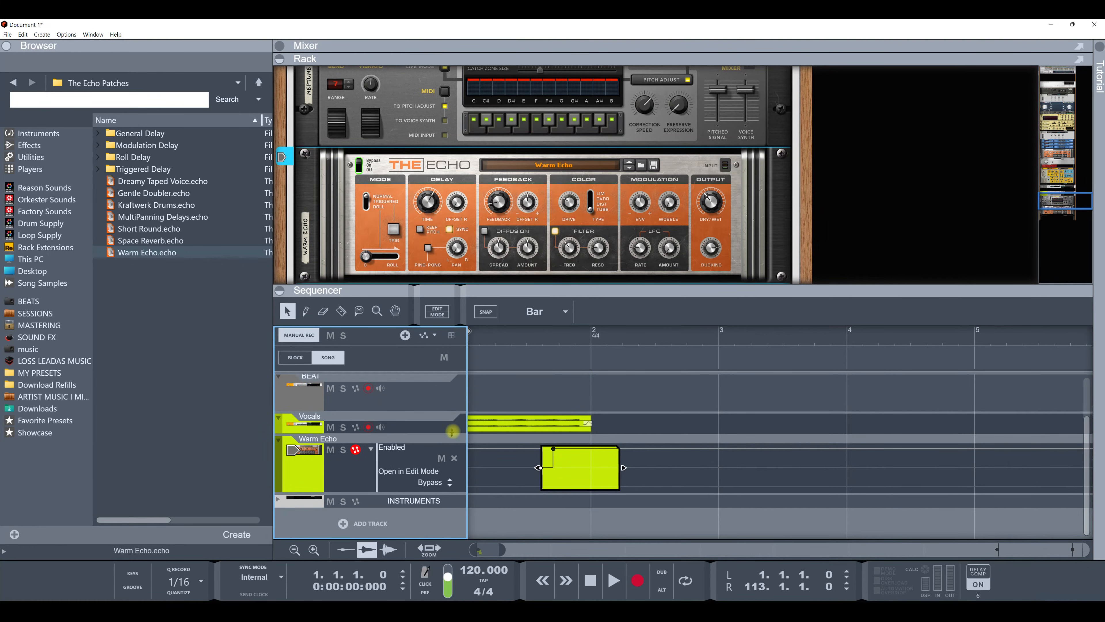
left_click_drag(451, 433, 451, 451)
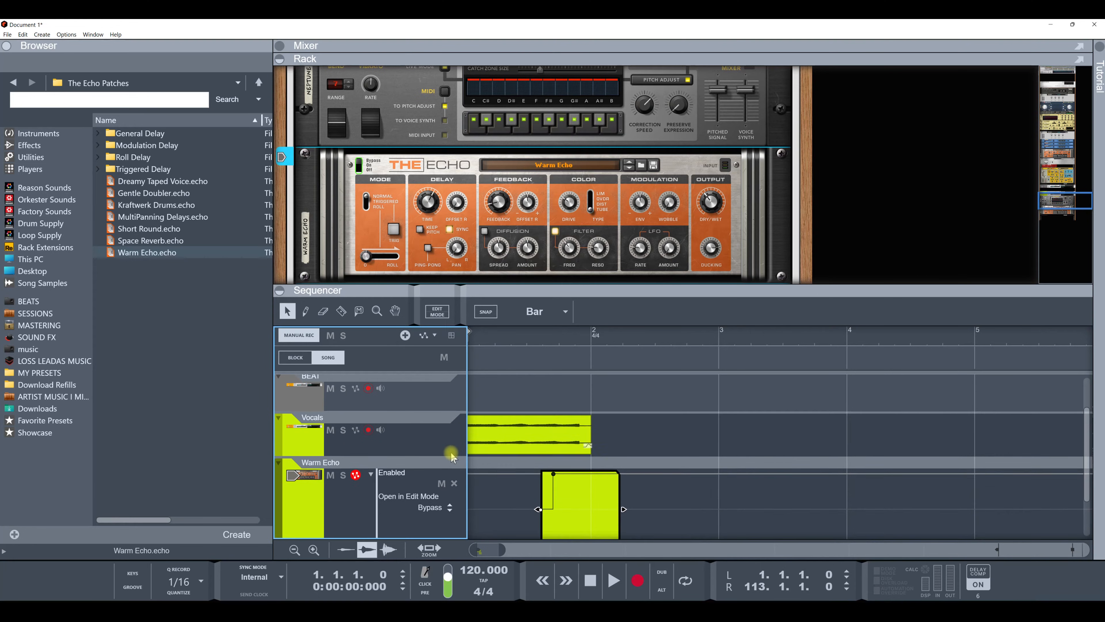
Step: Duplicate the Enabled automation clip, move the copy toward bar 3, then delete it
scroll(528, 447, "down", 1)
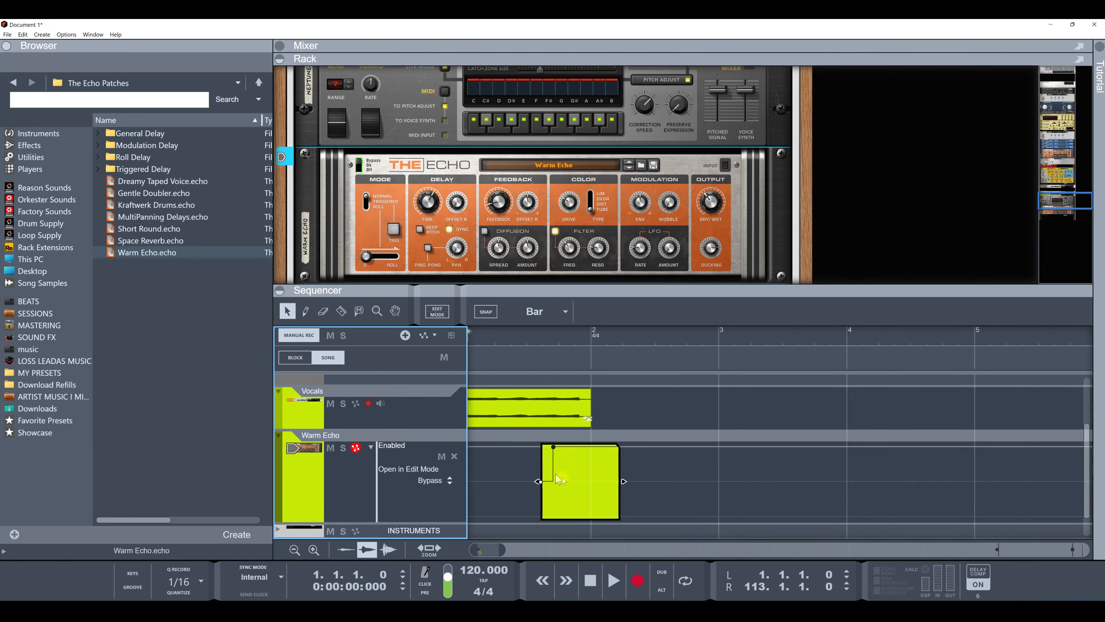
left_click(650, 495)
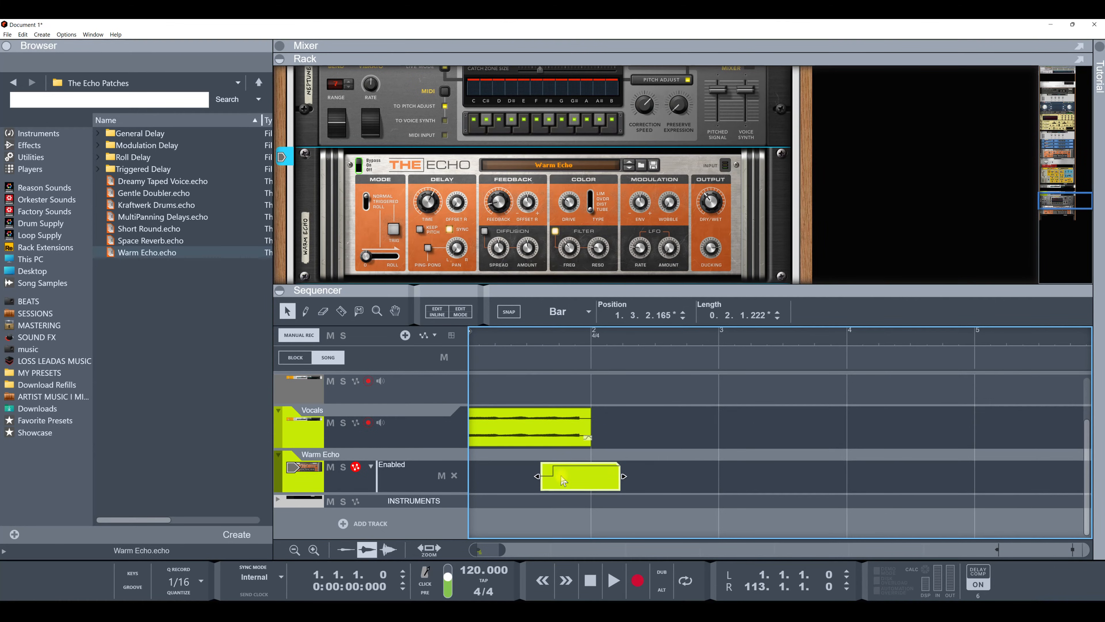
key("ctrl+d")
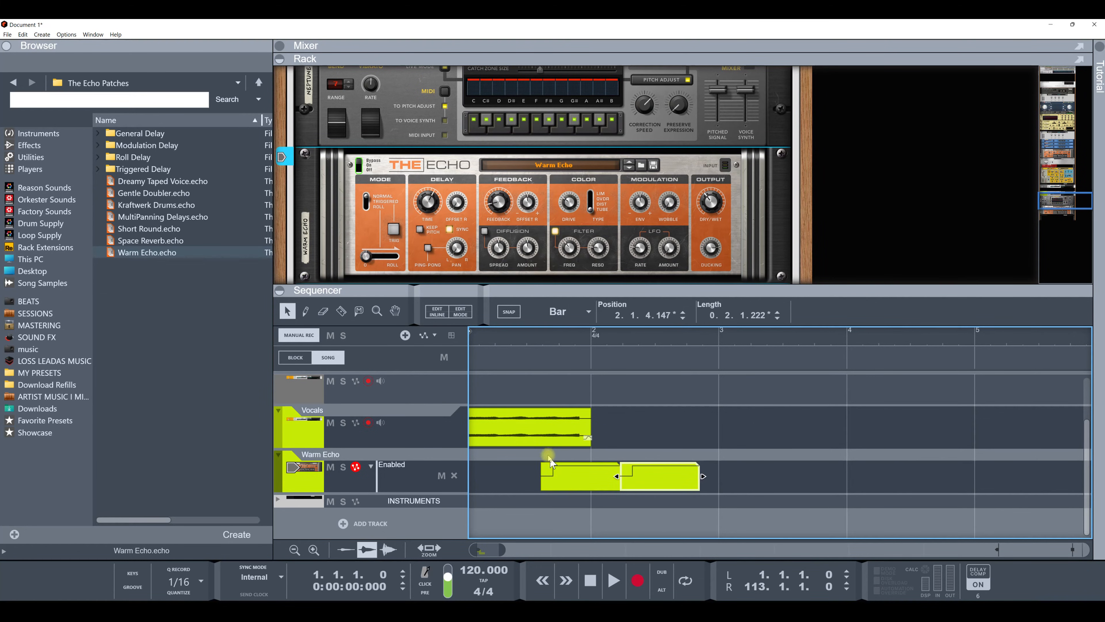
left_click_drag(643, 477, 721, 475)
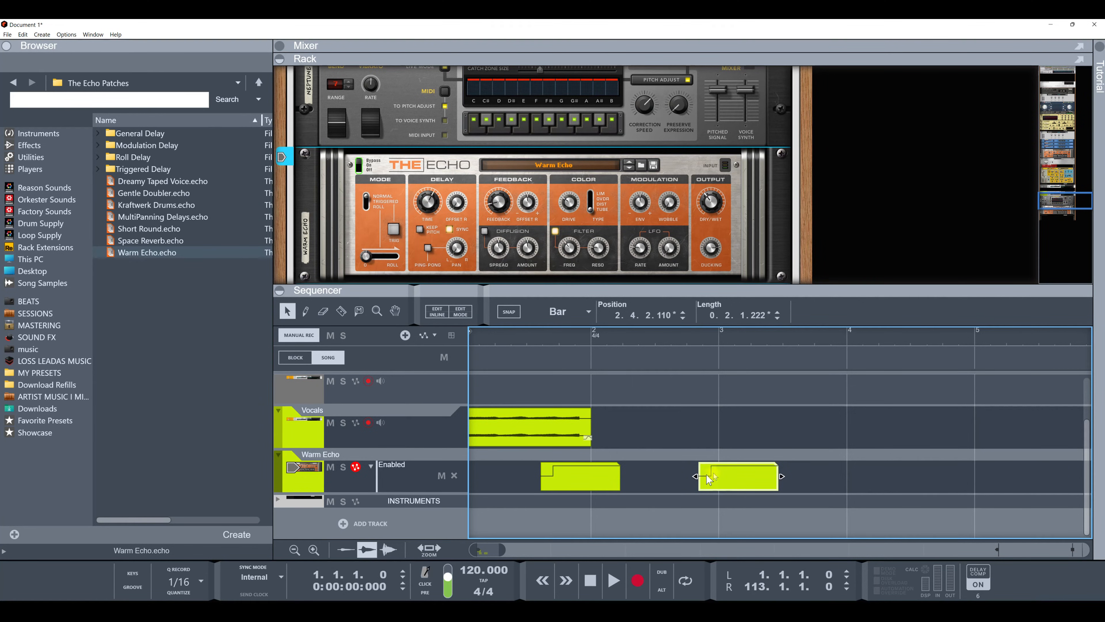
key("Delete")
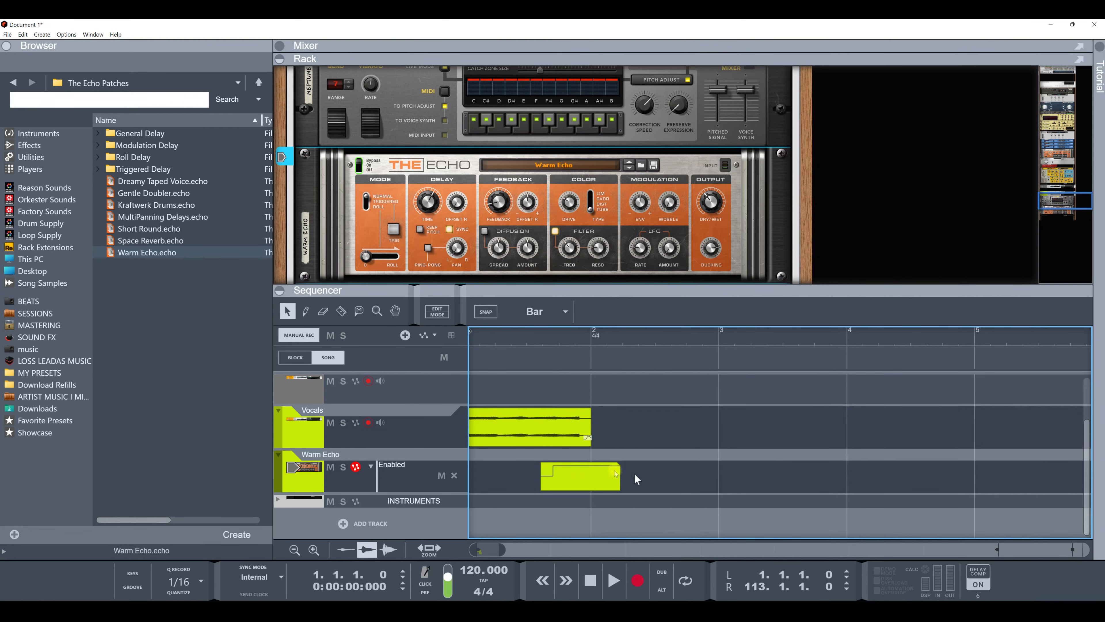
Step: Duplicate the Vocals clip together with its Enabled automation clip, move the copies to bar 3, then delete them
left_click(576, 480)
left_click(539, 433)
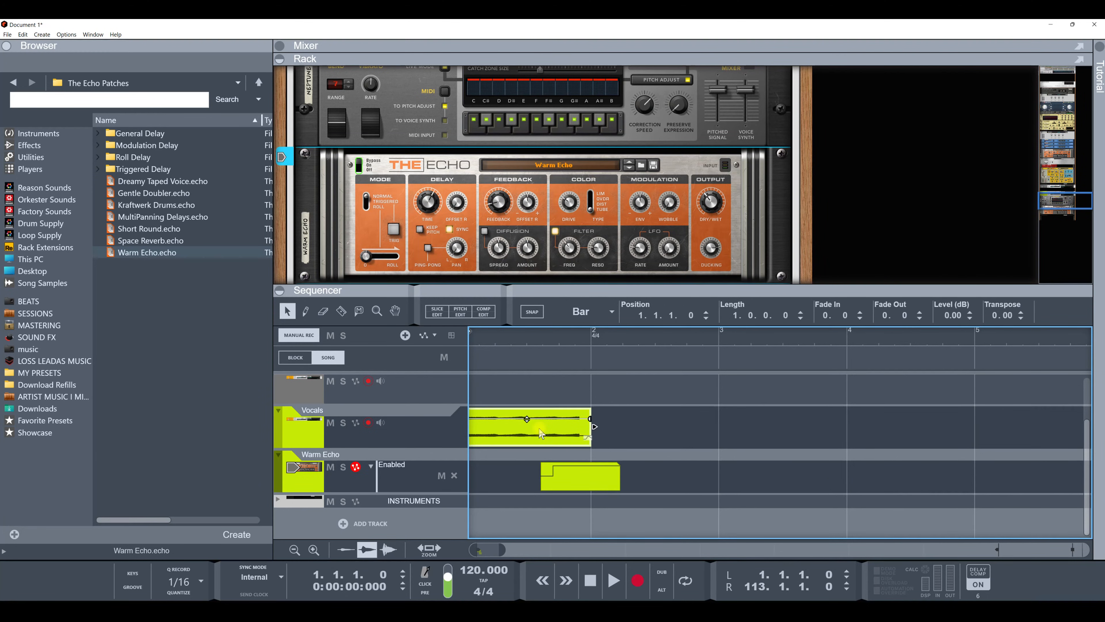
key("ctrl+d")
mouse_move(631, 436)
left_mouse_down()
mouse_move(752, 437)
mouse_move(631, 436)
left_mouse_up()
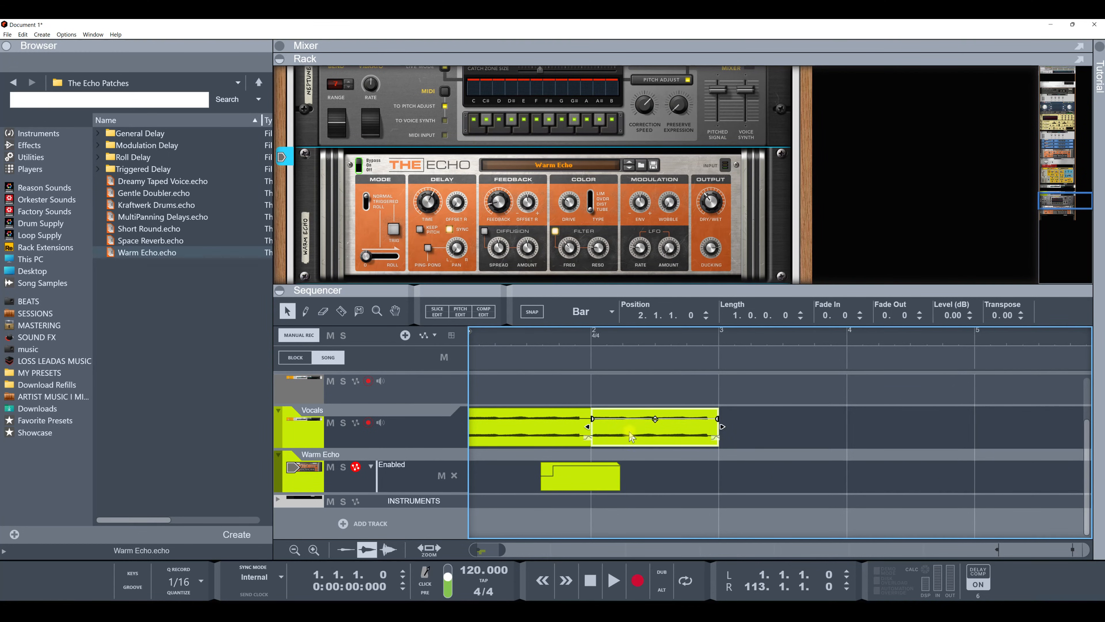
key("Delete")
left_click_drag(639, 431, 501, 500)
key("ctrl+d")
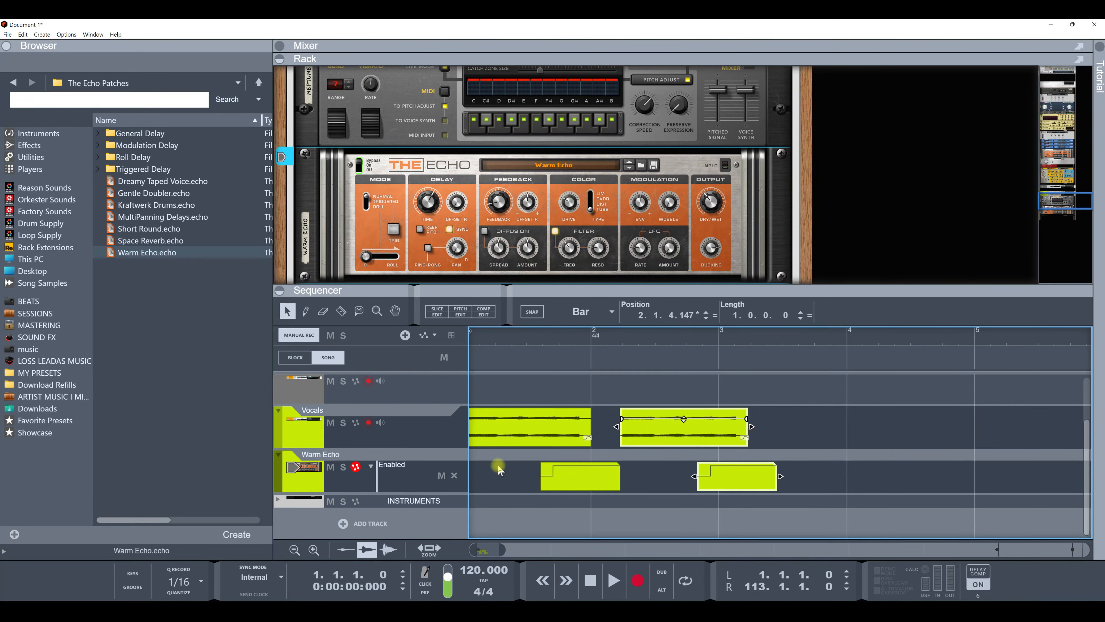
left_click_drag(664, 432, 803, 430)
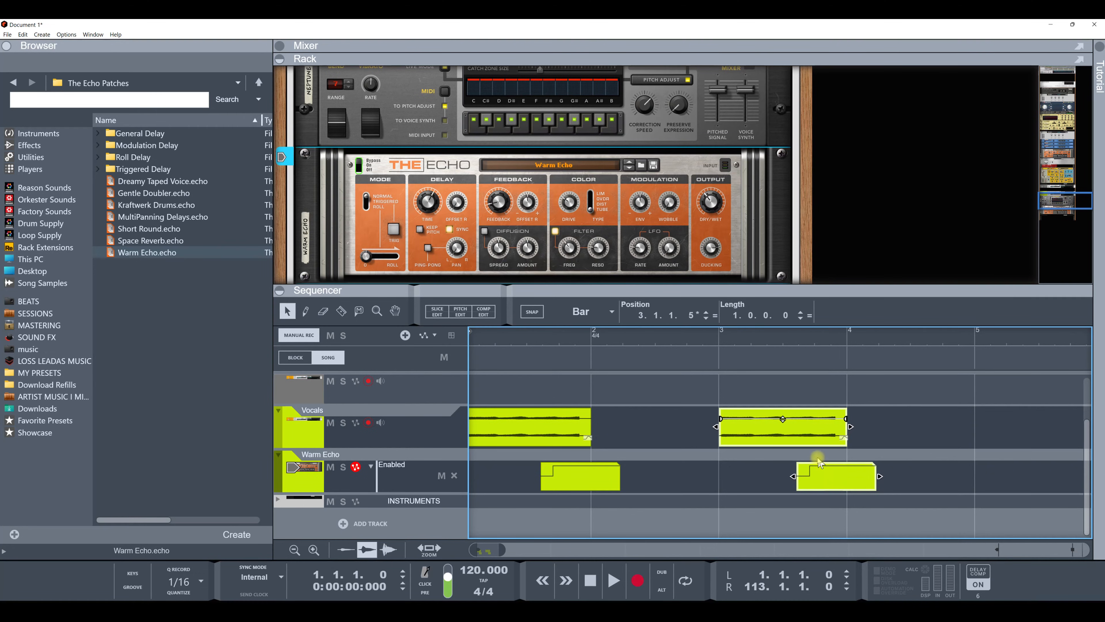
key("Delete")
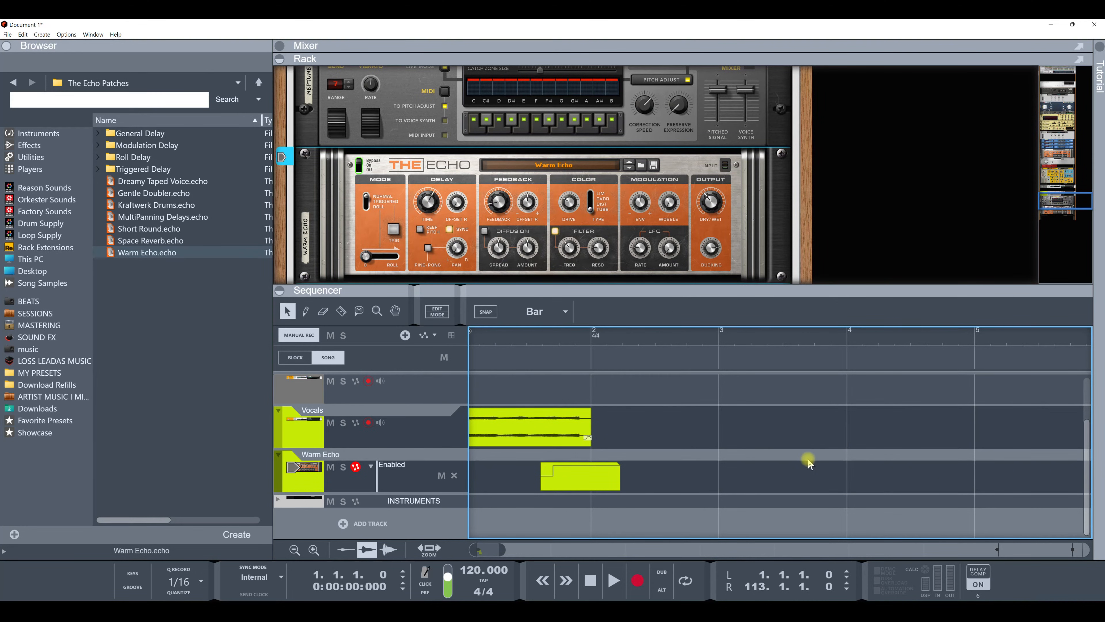
Step: Create a new audio track below the instruments in the sequencer
left_click(568, 436)
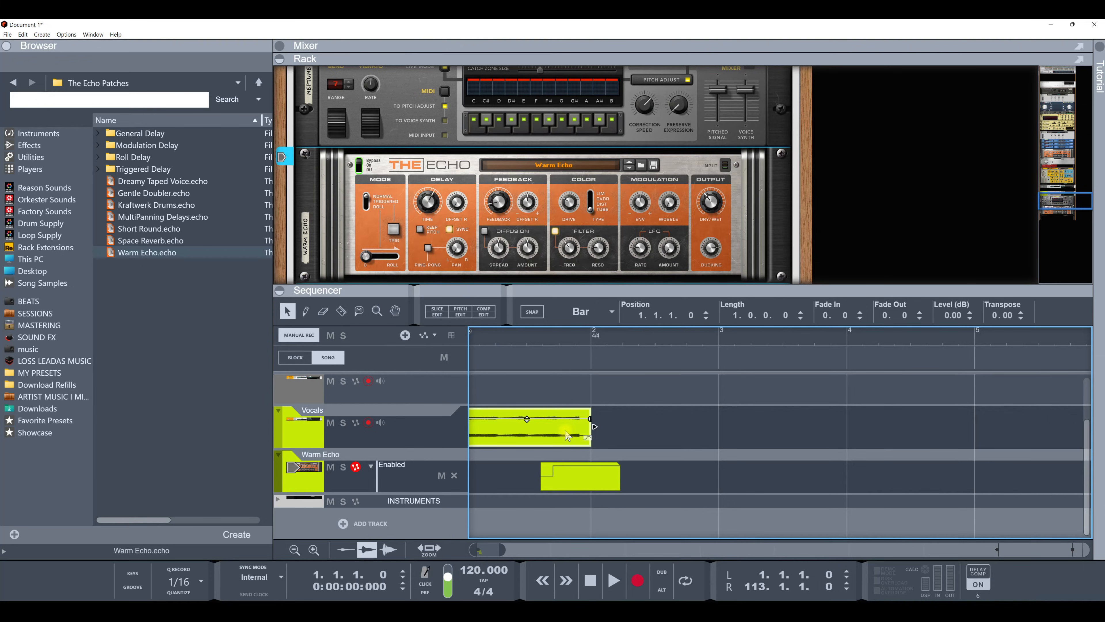
left_click_drag(431, 288, 431, 208)
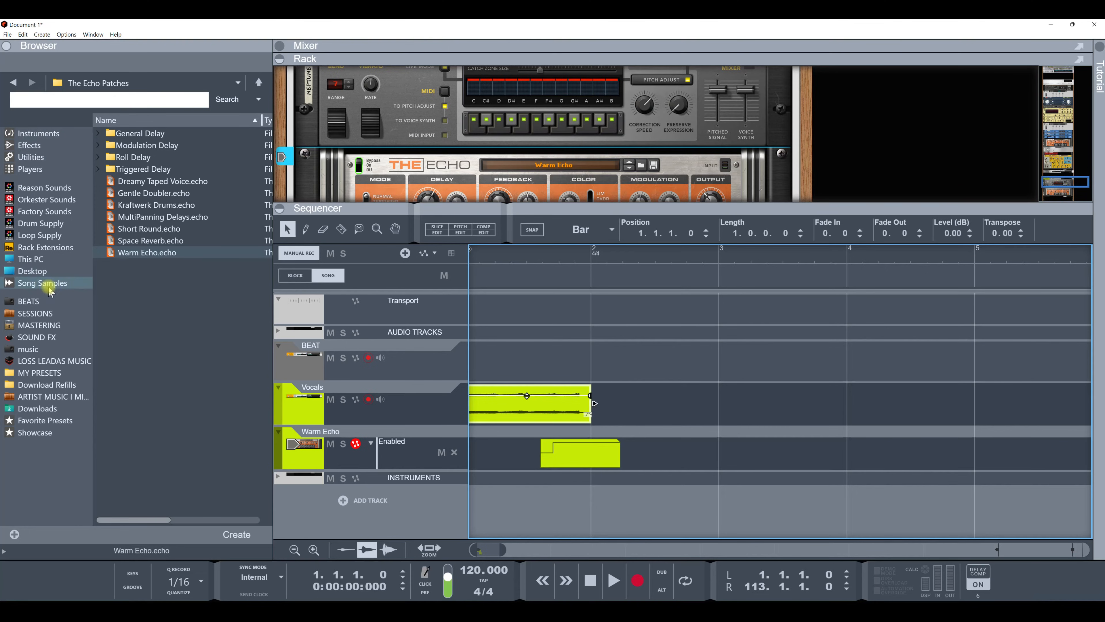
left_click(354, 501)
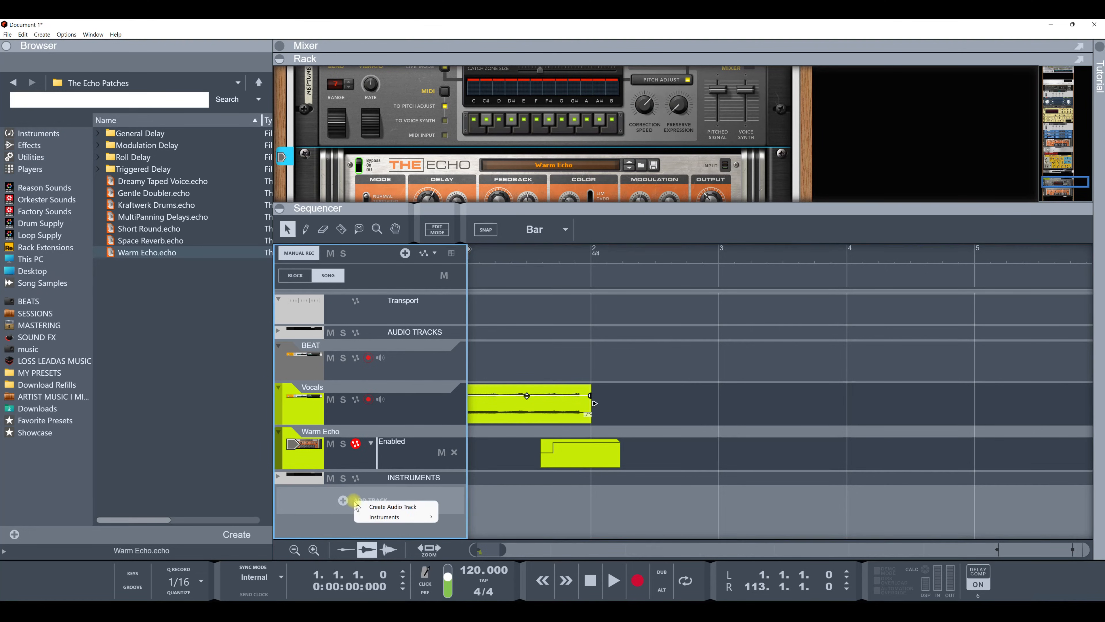
left_click(385, 506)
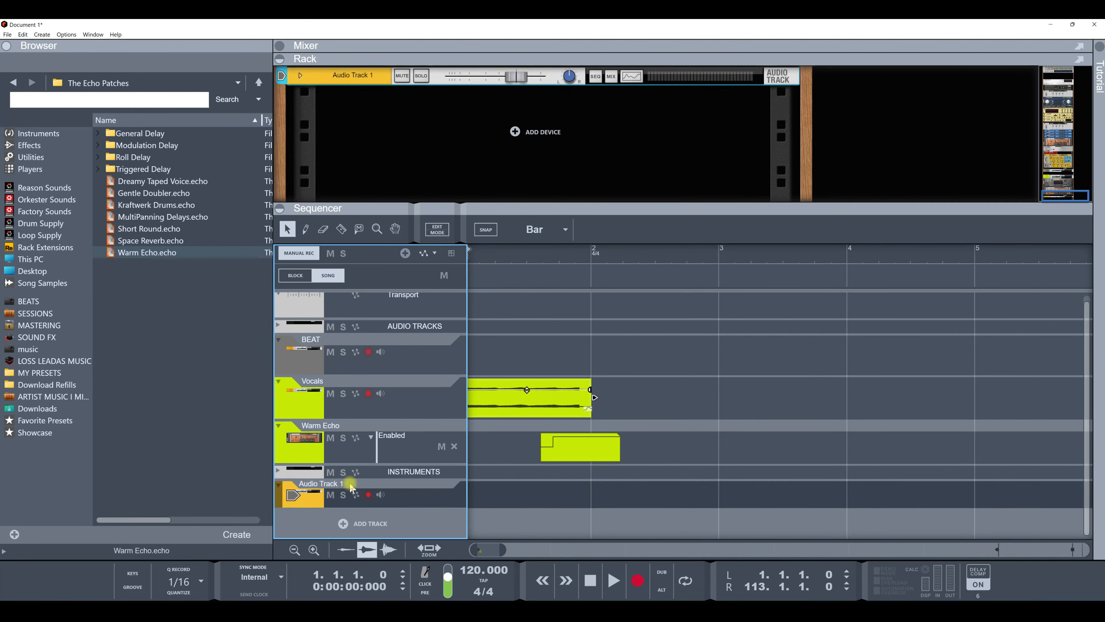
Step: Place the AV - Female #07 sample from the SOUND FX Female Vocals folder on Audio Track 1 from bar 2 to bar 3
left_click(35, 338)
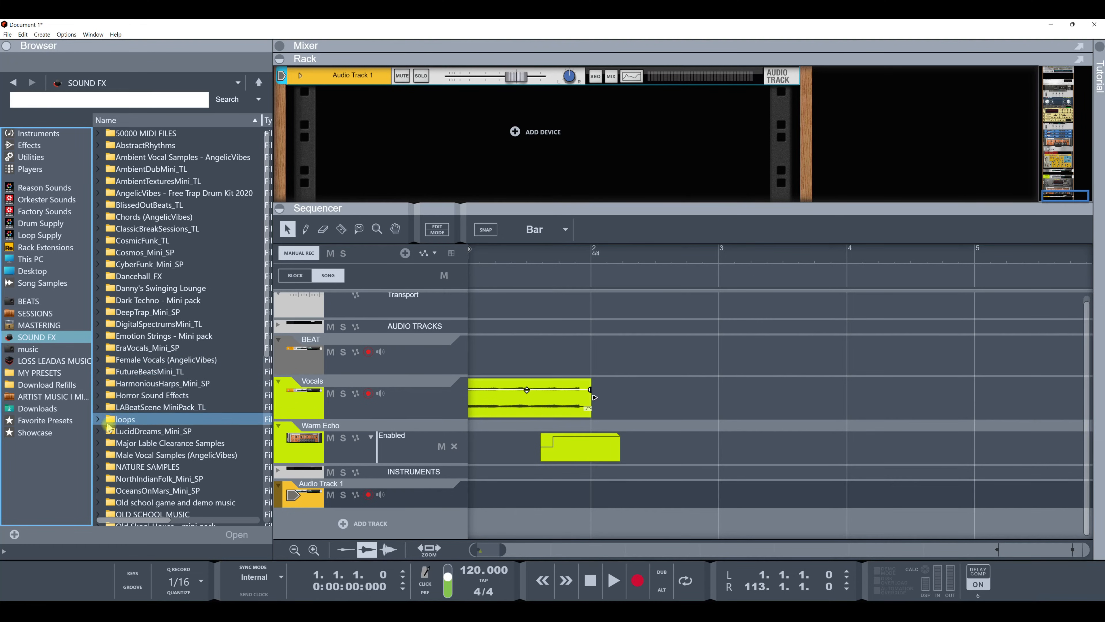
double_click(126, 359)
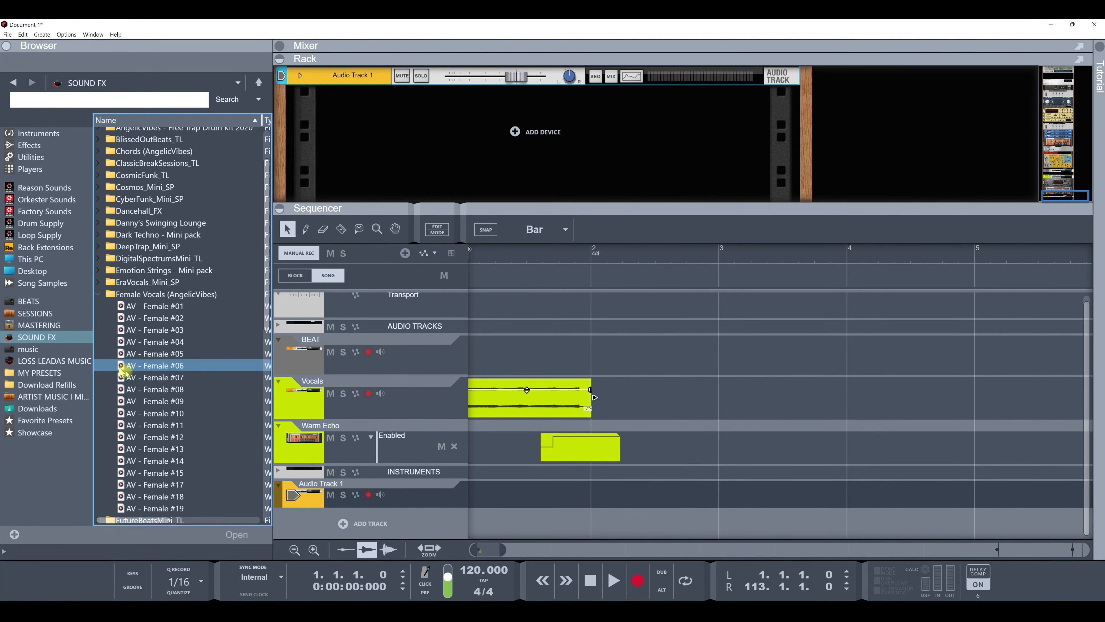
left_click(148, 377)
left_click_drag(148, 386, 665, 502)
left_click_drag(783, 493, 719, 501)
Step: Set Audio Track 1's track color to Turquoise
right_click(314, 498)
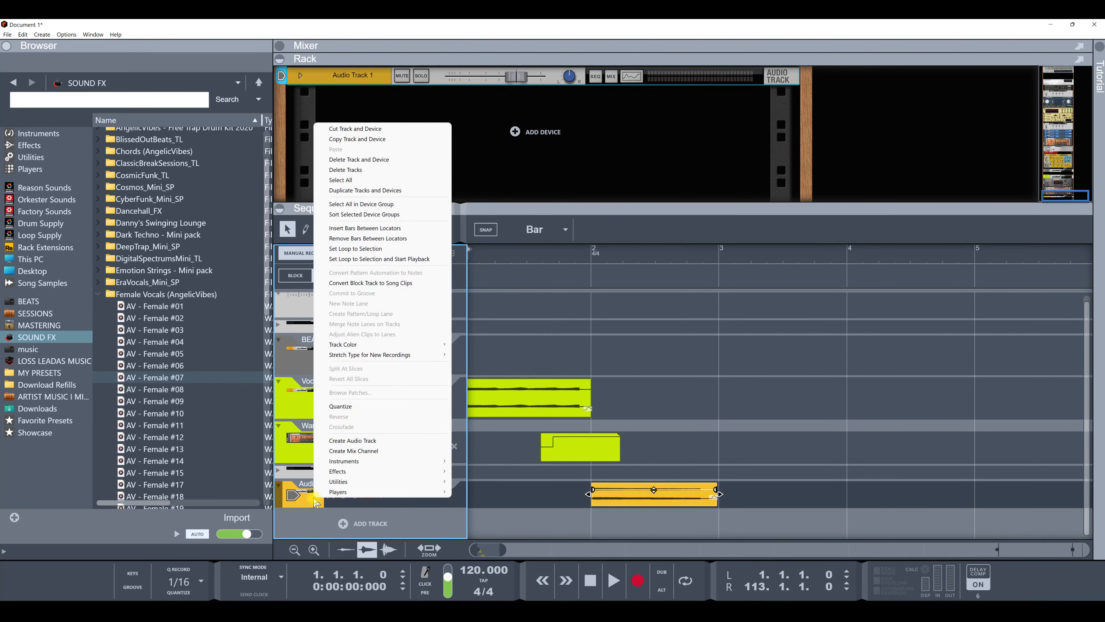
mouse_move(396, 346)
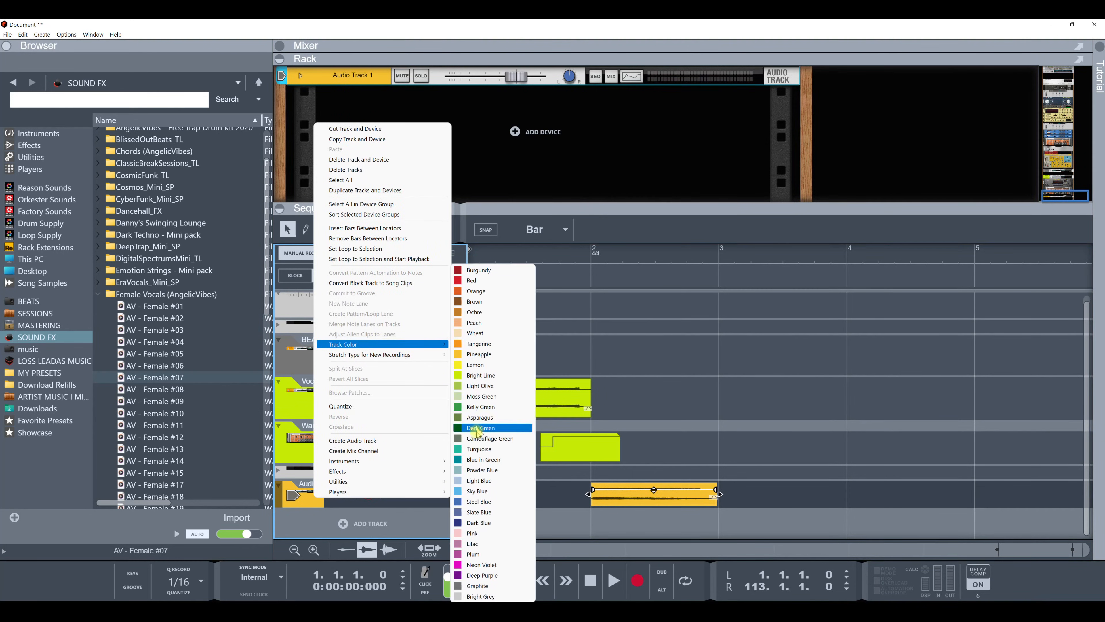
left_click(479, 449)
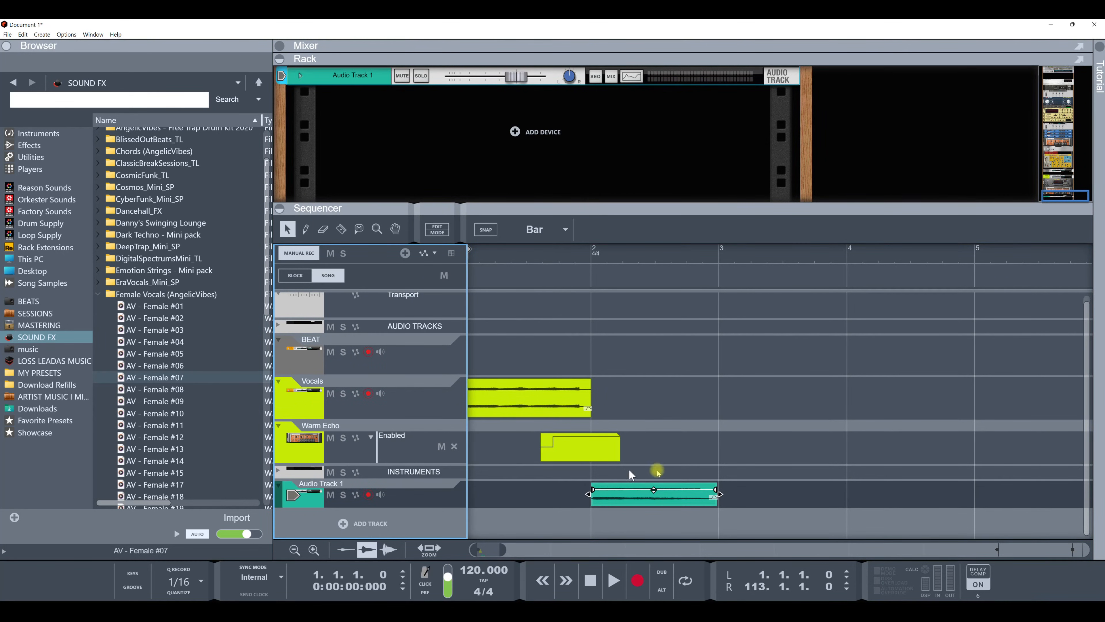
Step: Play the song back from bar 2 and stop it
left_click(591, 252)
key("space")
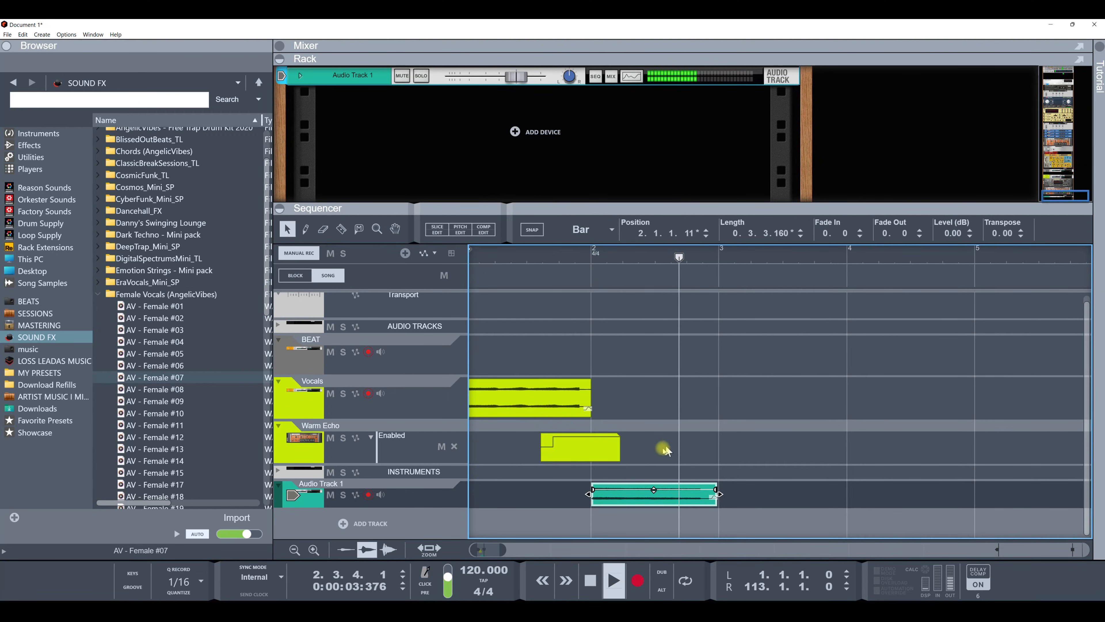
key("space")
Step: Try adding an effect from the Effects browser to Audio Track 1, then undo it
left_click(376, 488)
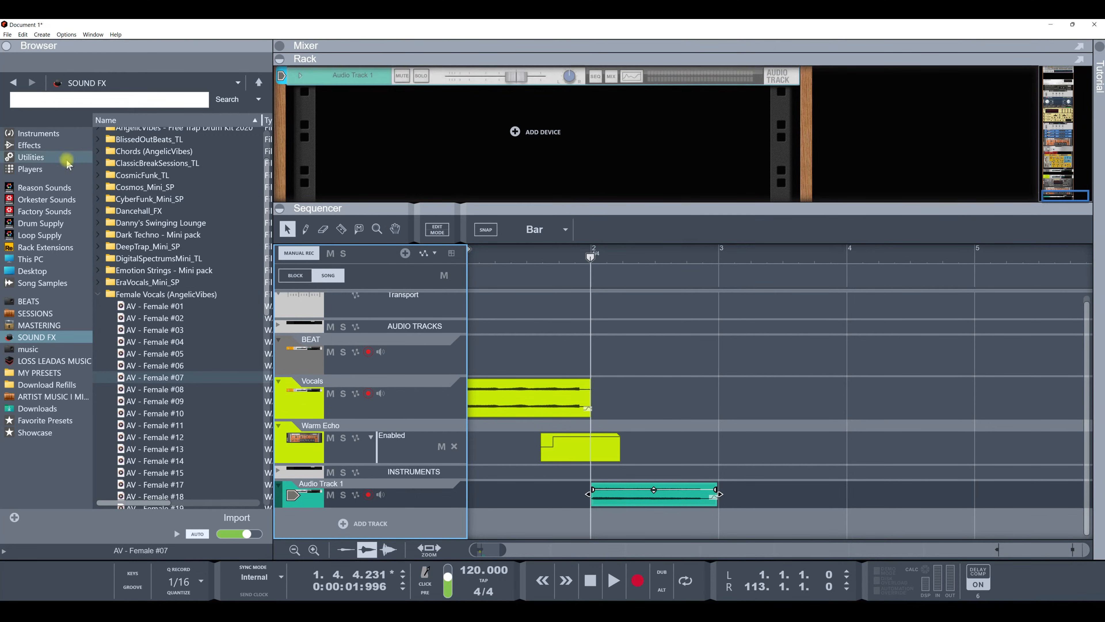
left_click(29, 145)
double_click(182, 315)
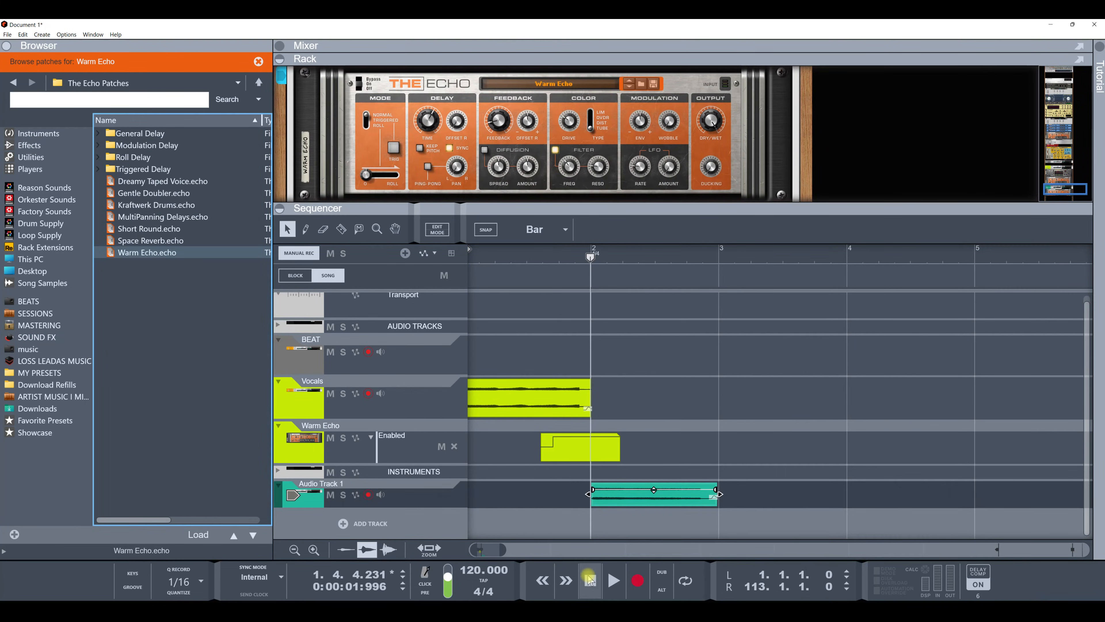
key("ctrl+z")
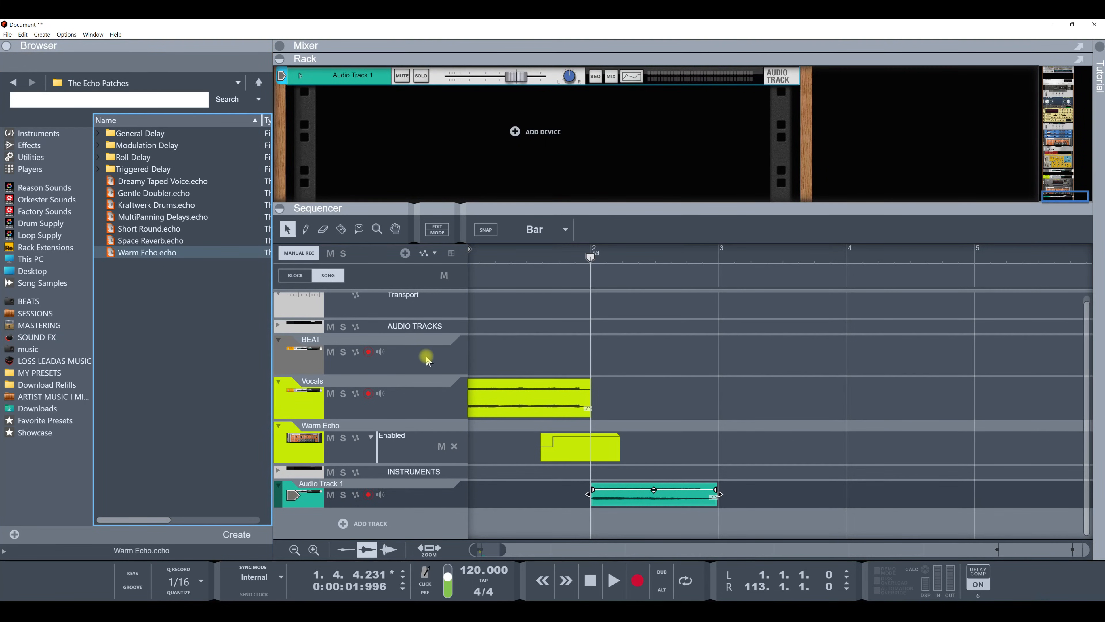
Step: Copy the Vocals channel's FX Sends settings from its mix device in the rack
left_click(303, 411)
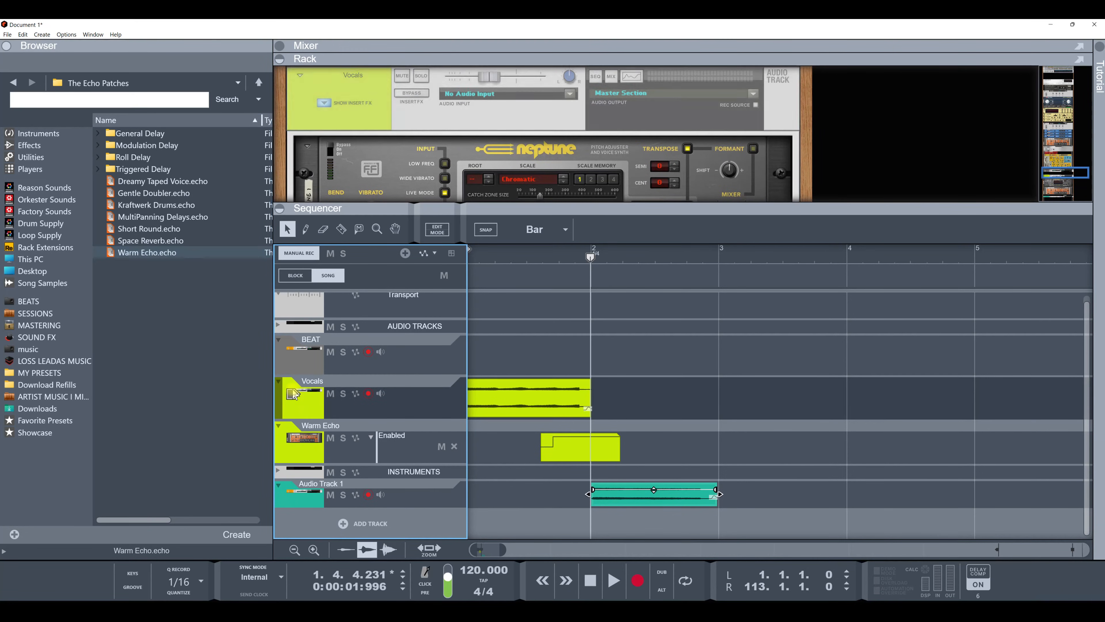
mouse_move(367, 208)
left_mouse_down()
mouse_move(370, 452)
mouse_move(378, 212)
left_mouse_up()
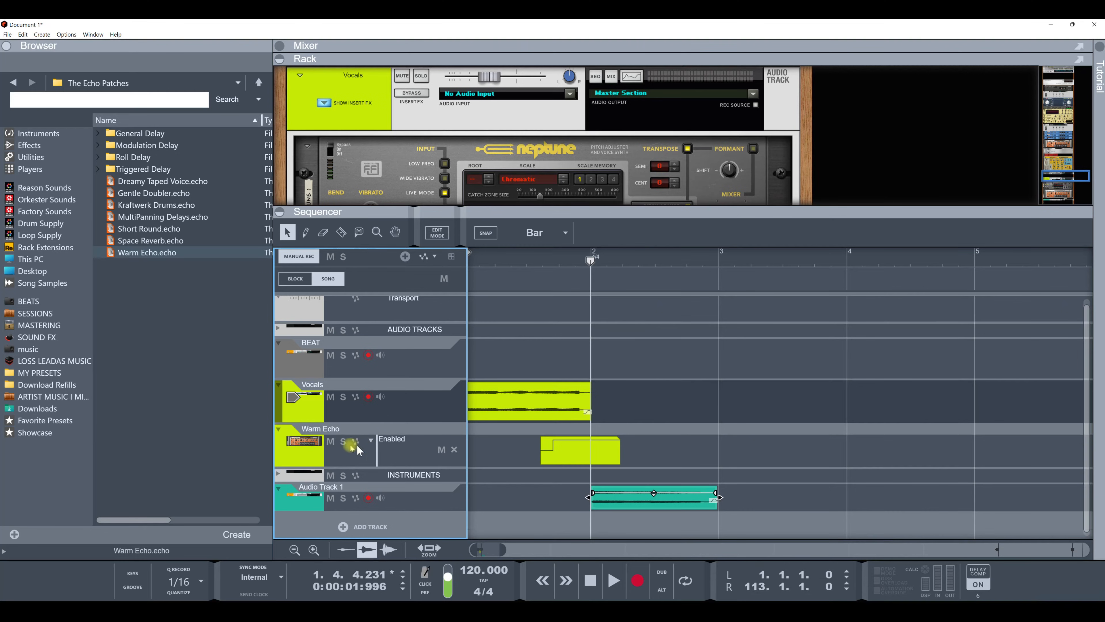
left_click(286, 441)
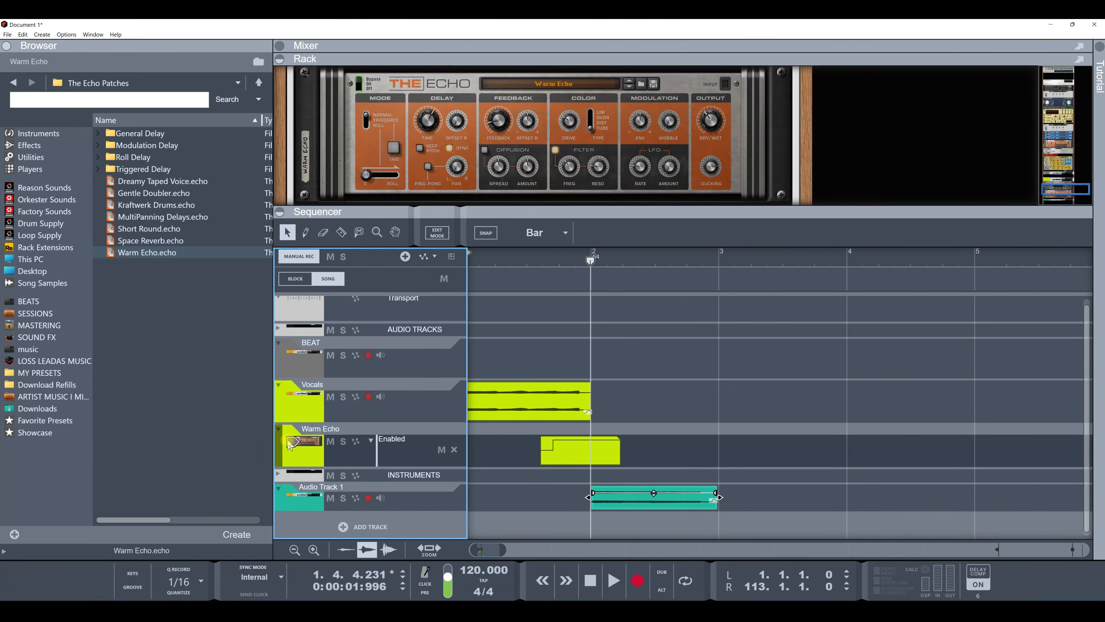
scroll(432, 183, "up", 3)
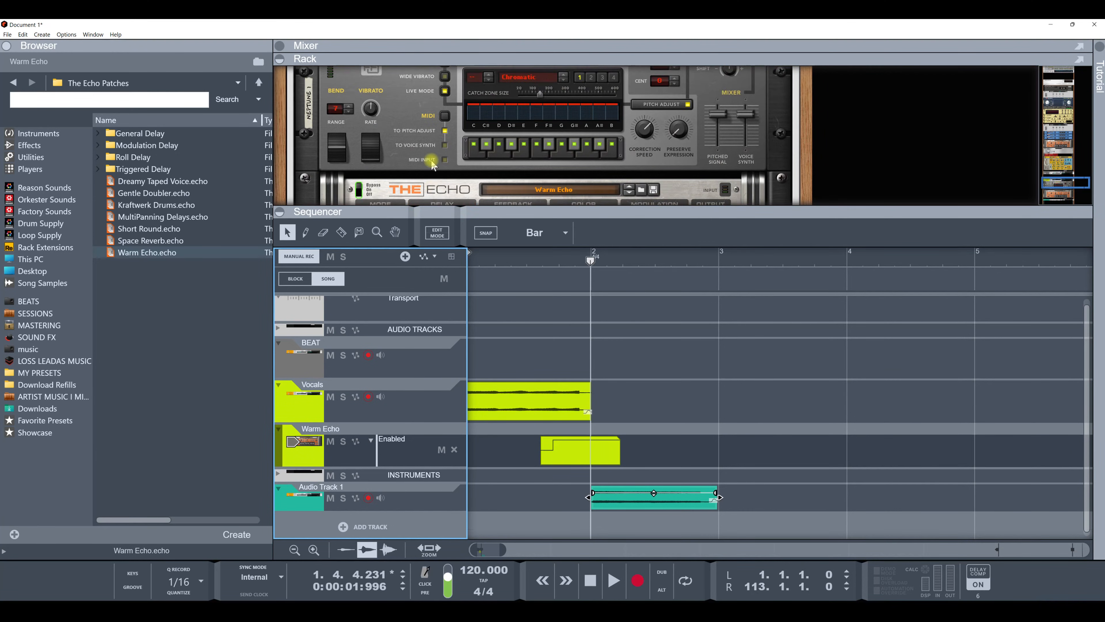
scroll(429, 167, "up", 3)
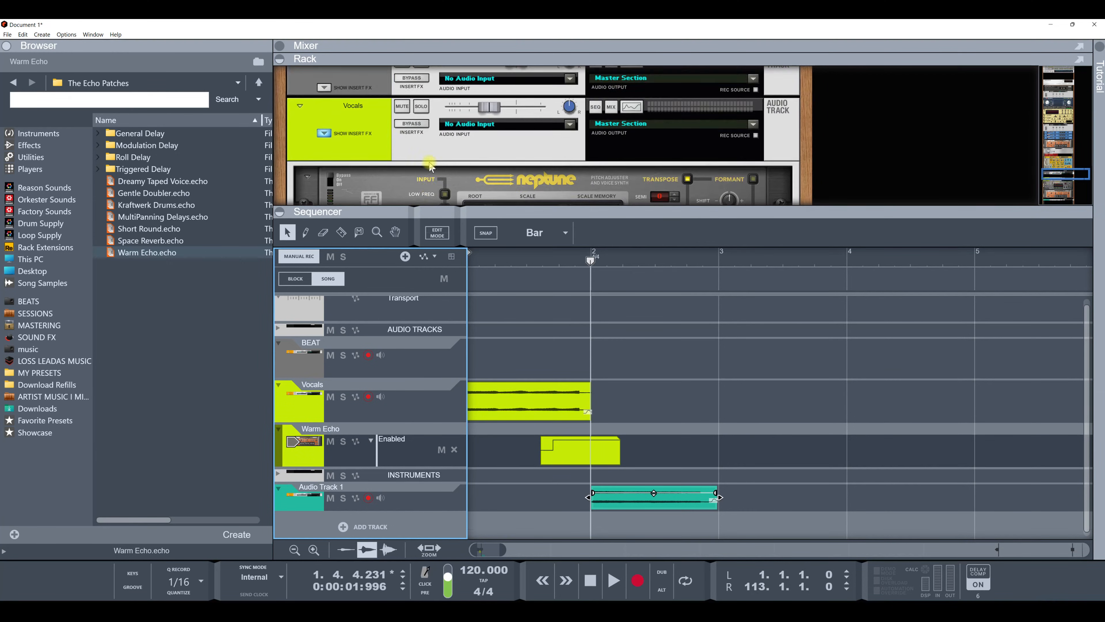
right_click(359, 148)
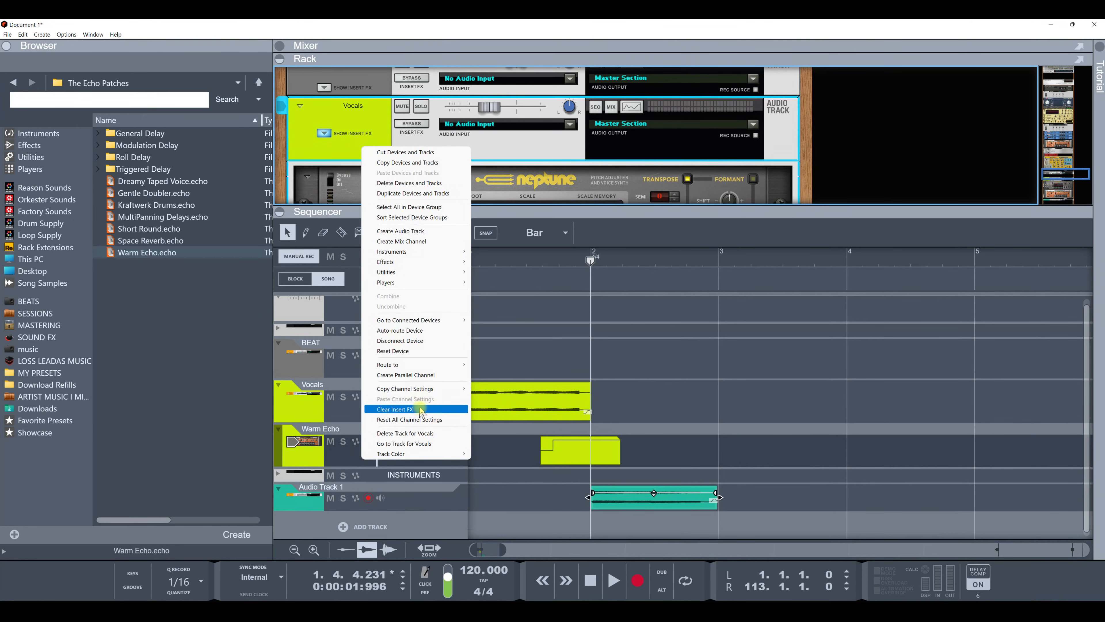
mouse_move(429, 389)
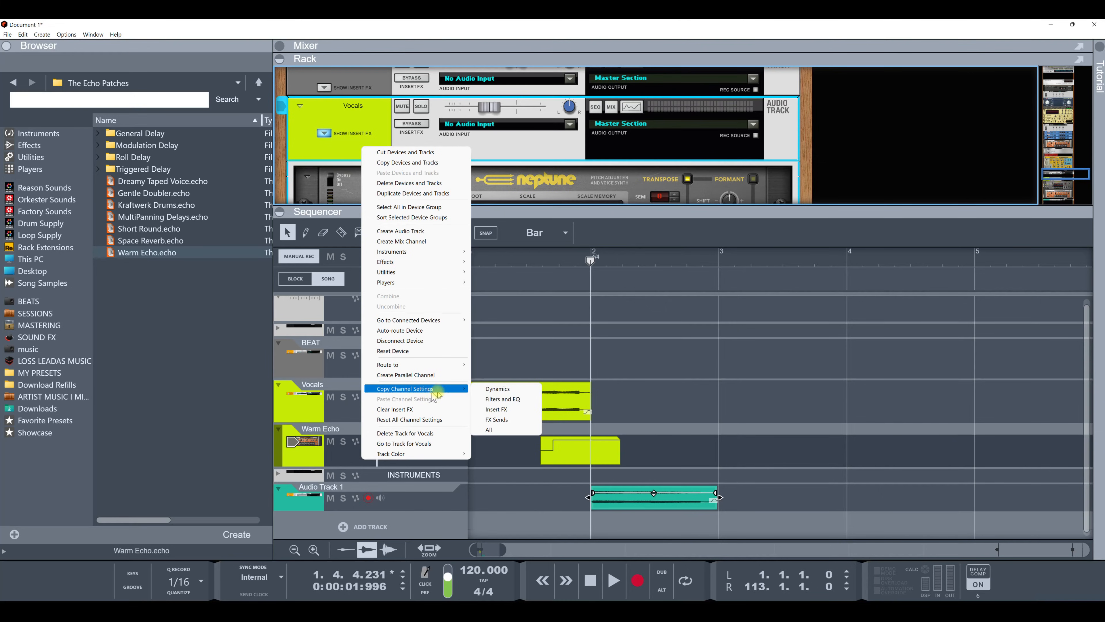
left_click(497, 419)
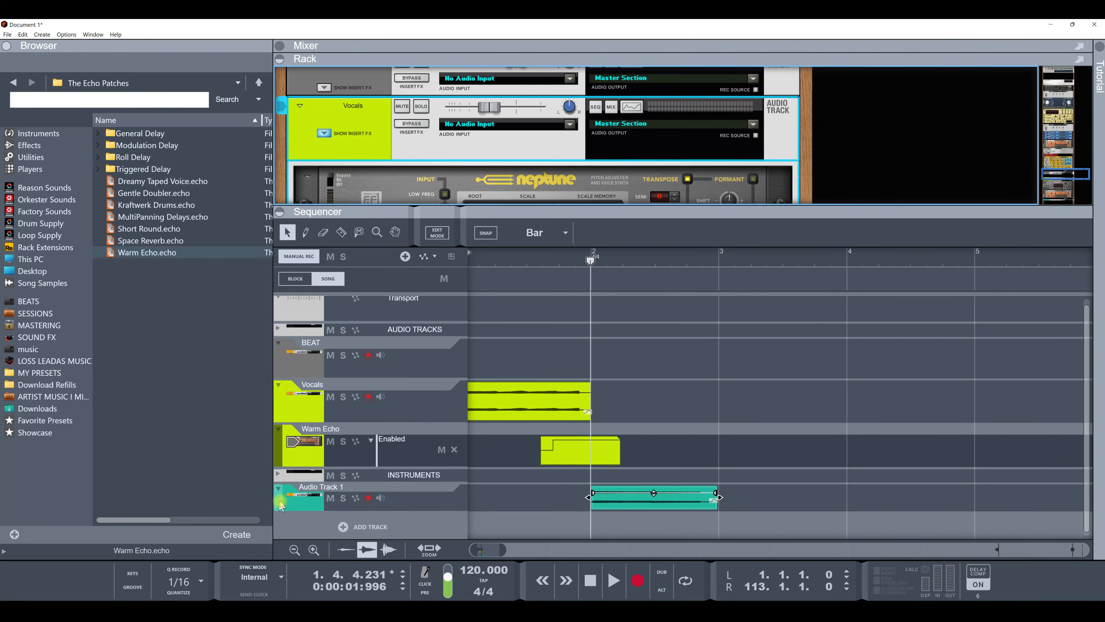
Step: Paste the copied channel sends settings onto Audio Track 1
left_click(365, 497)
right_click(378, 82)
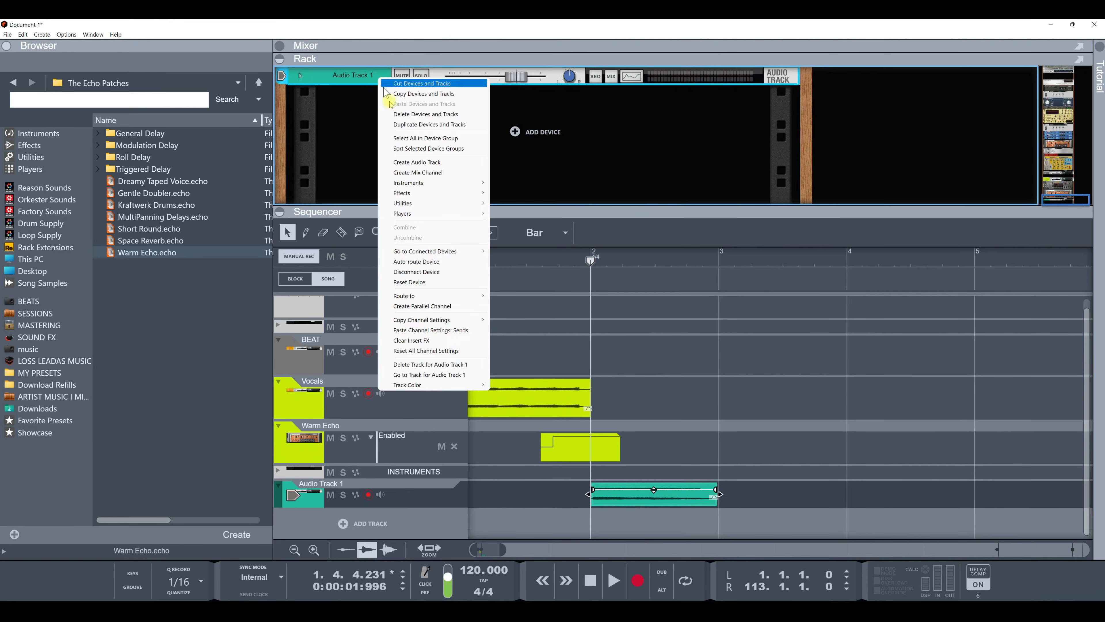
left_click(438, 330)
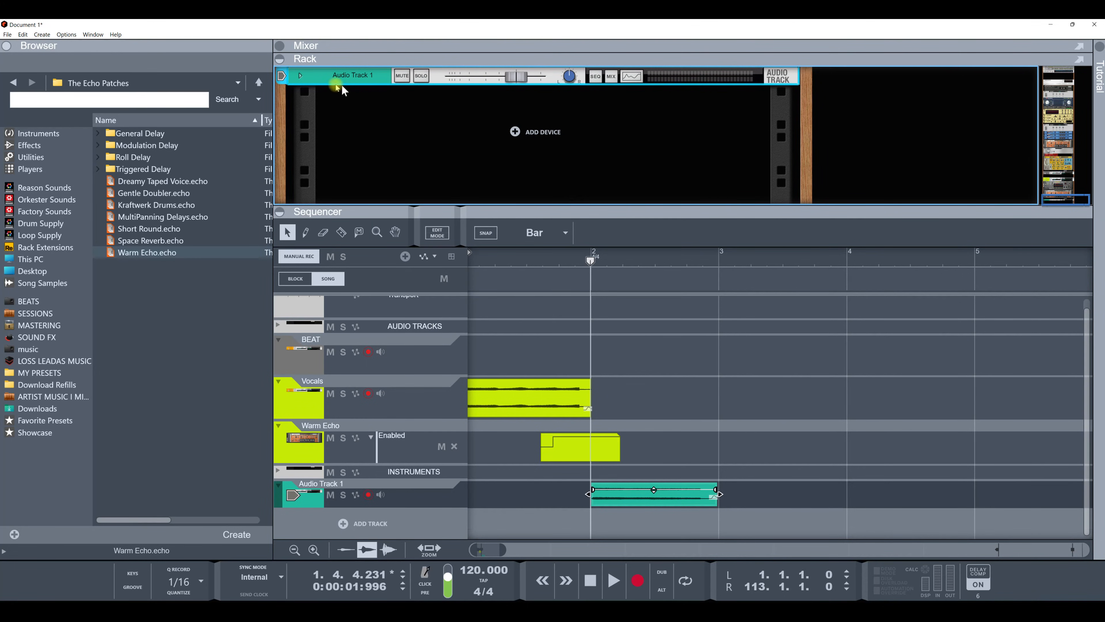
Step: Expand Audio Track 1's mix device in the rack and show its insert FX section
left_click(300, 76)
left_click(324, 103)
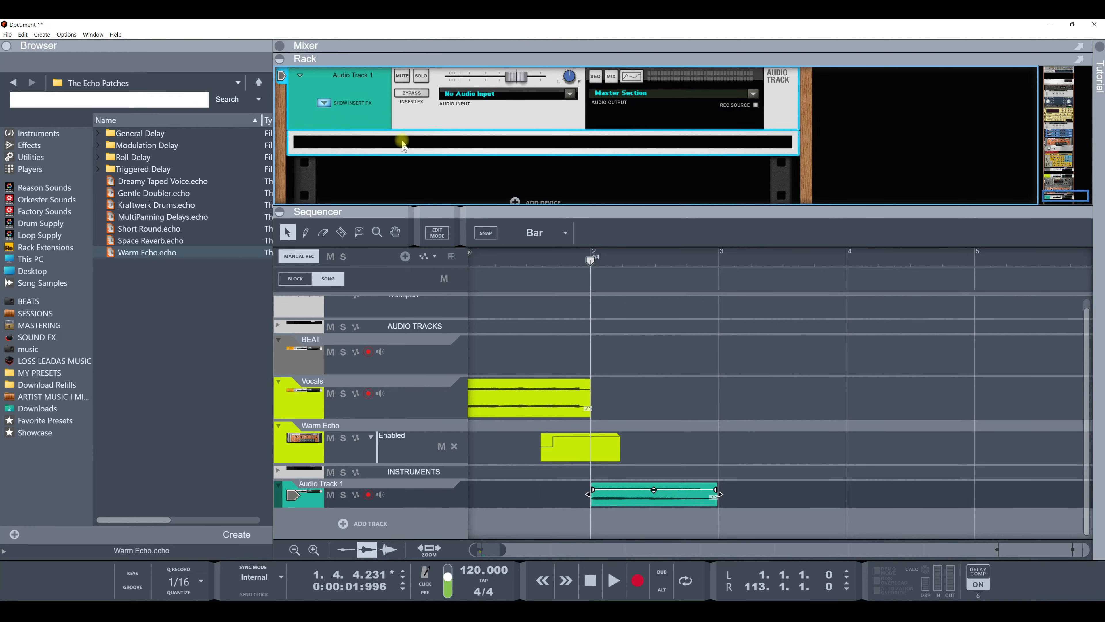
scroll(397, 149, "up", 2)
scroll(397, 150, "down", 1)
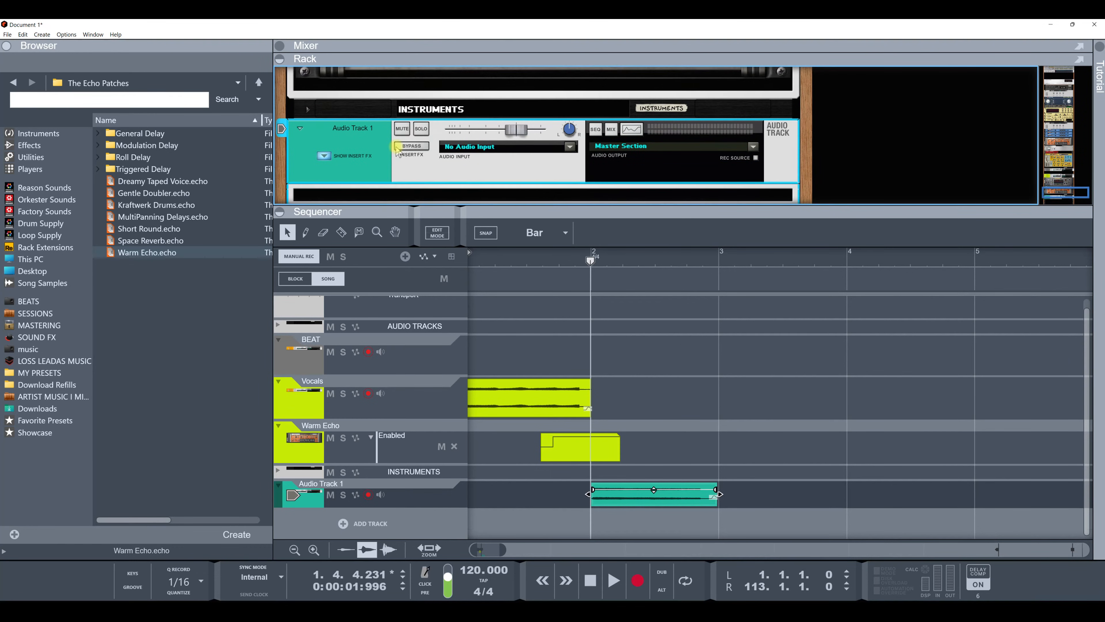
Step: Copy the Vocals channel's Insert FX settings from its mix device in the rack
right_click(378, 159)
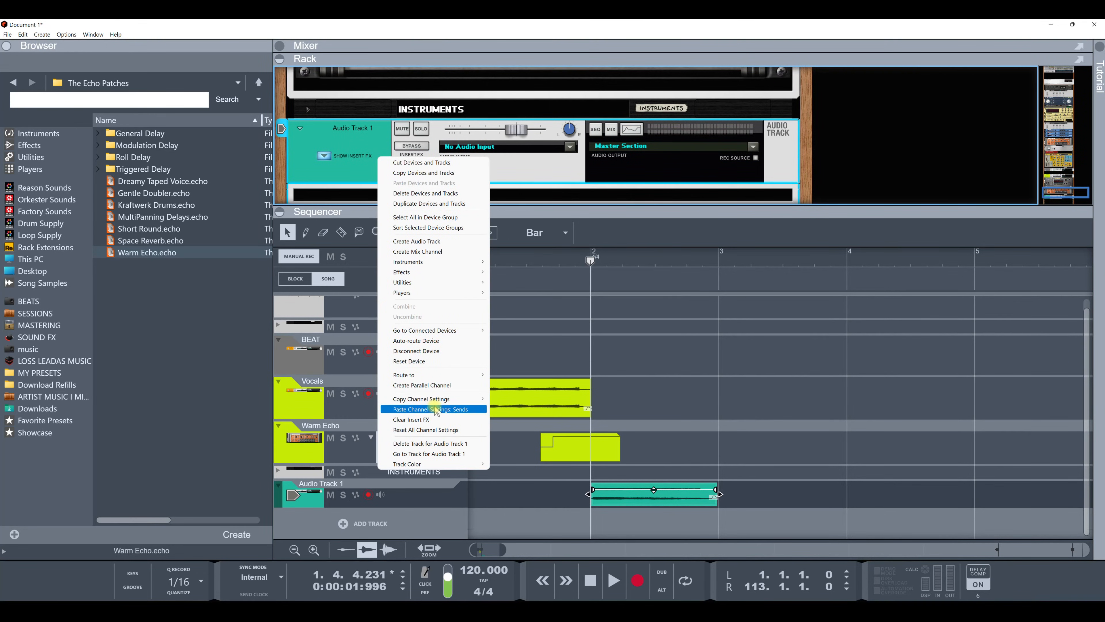
left_click(364, 138)
scroll(353, 146, "up", 4)
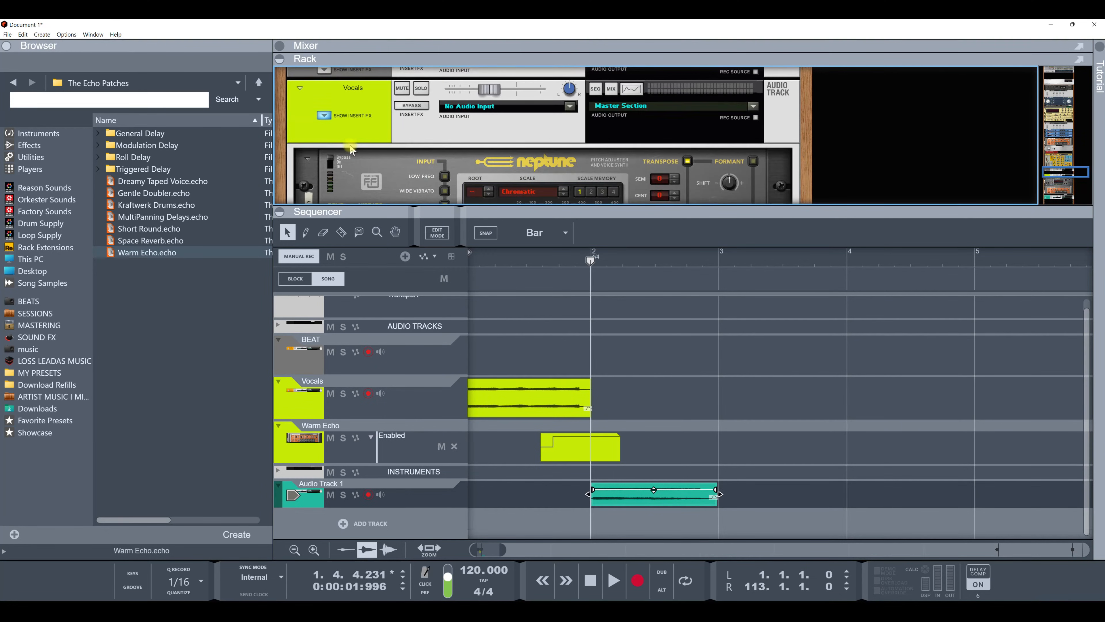
right_click(359, 131)
left_click(357, 131)
right_click(357, 129)
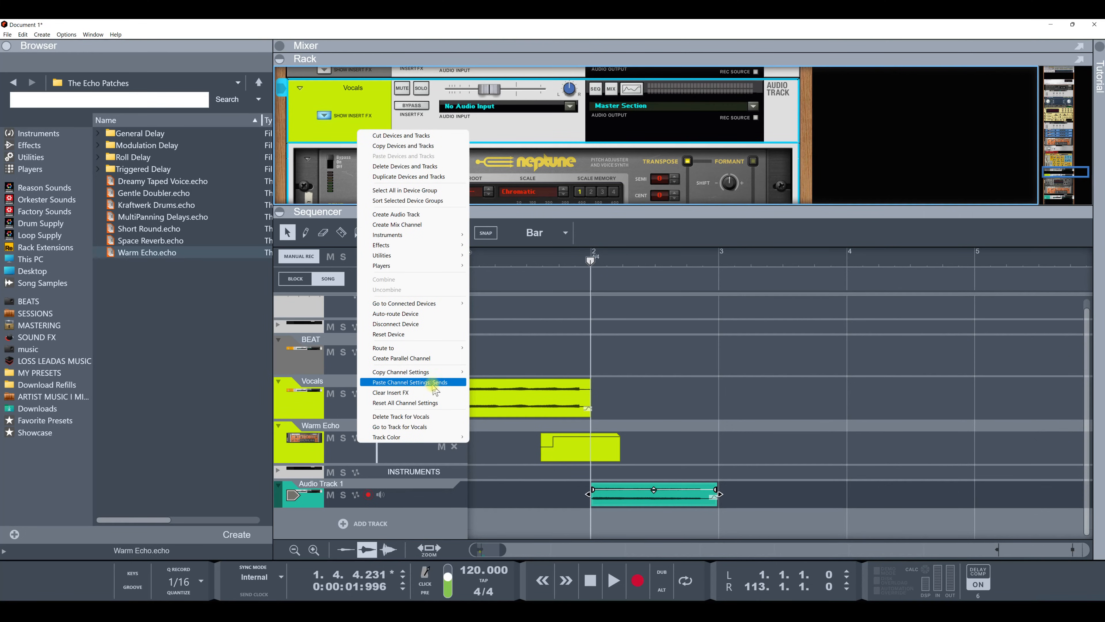
mouse_move(431, 372)
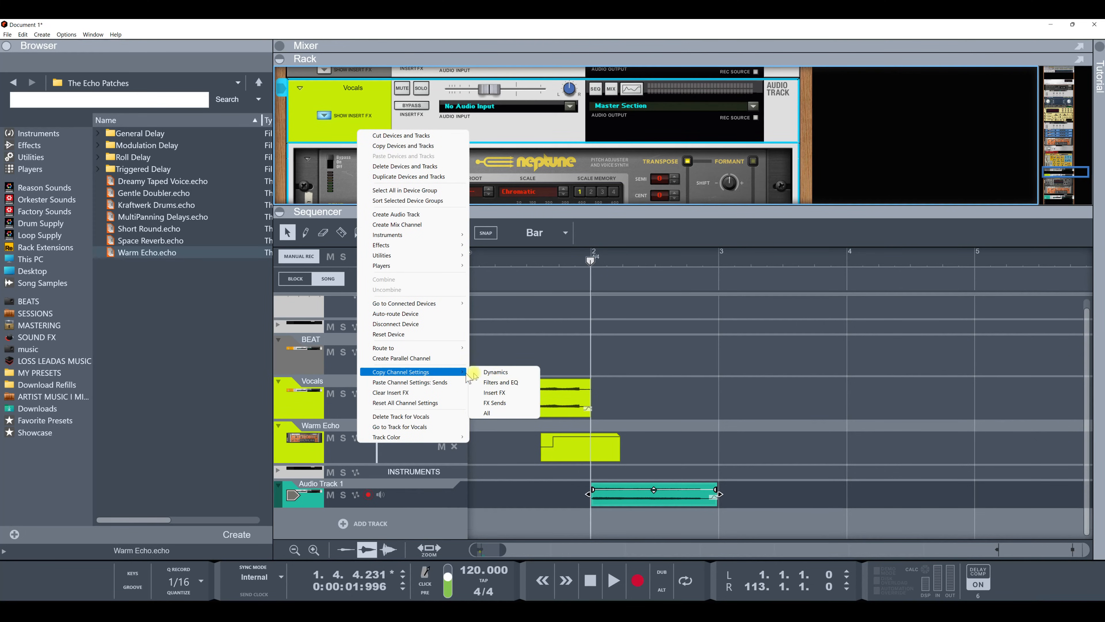
left_click(495, 394)
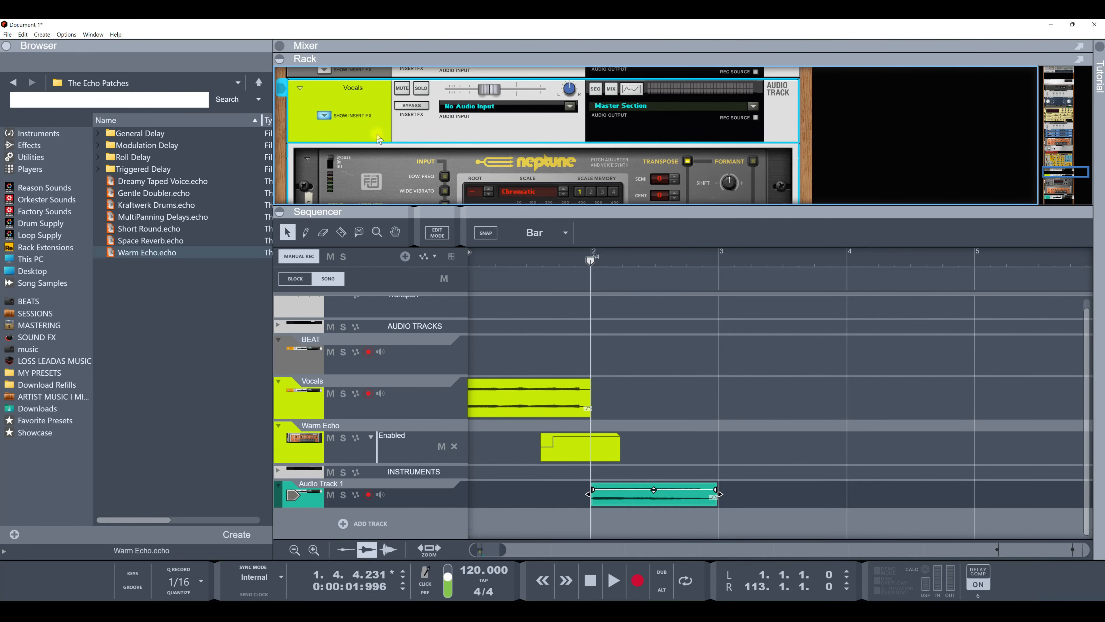
Step: Paste the copied Insert FX channel settings onto Audio Track 1
left_click(293, 495)
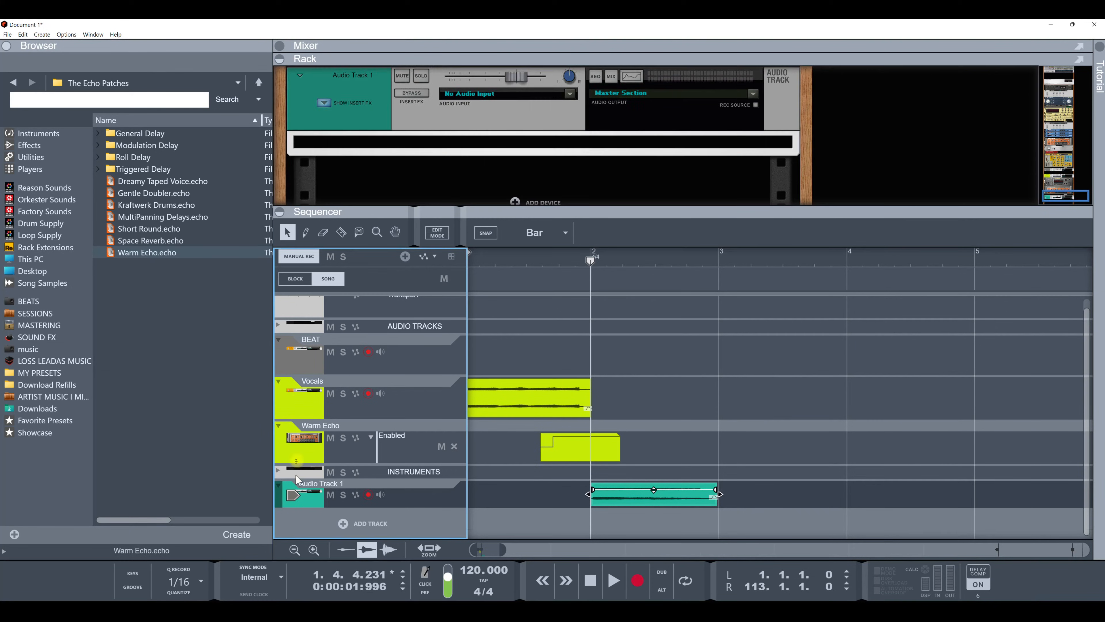
right_click(363, 113)
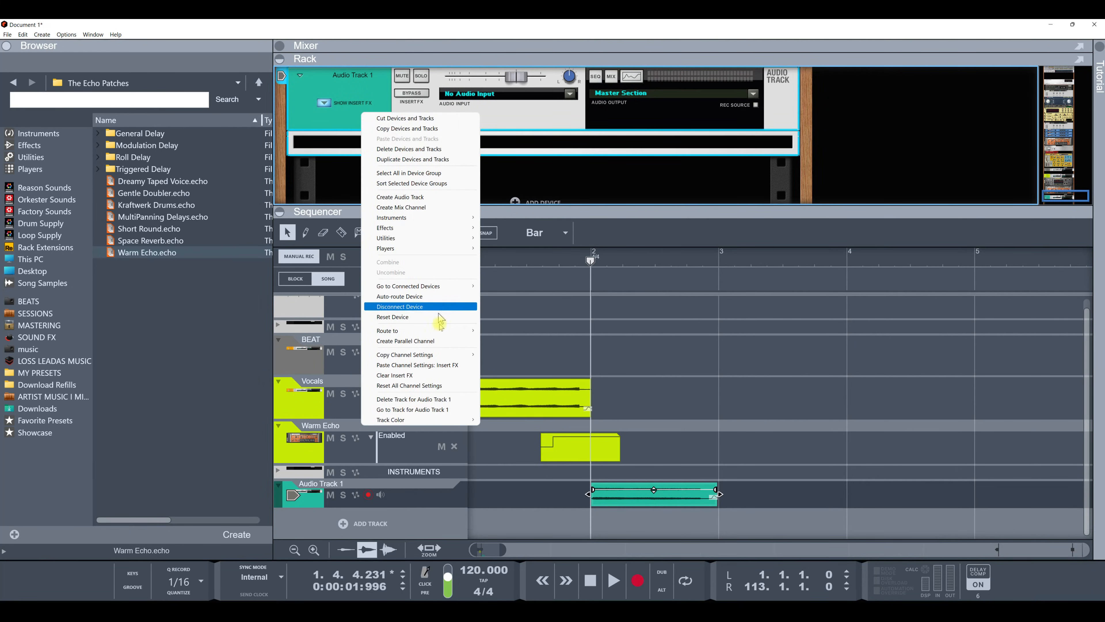
left_click(440, 367)
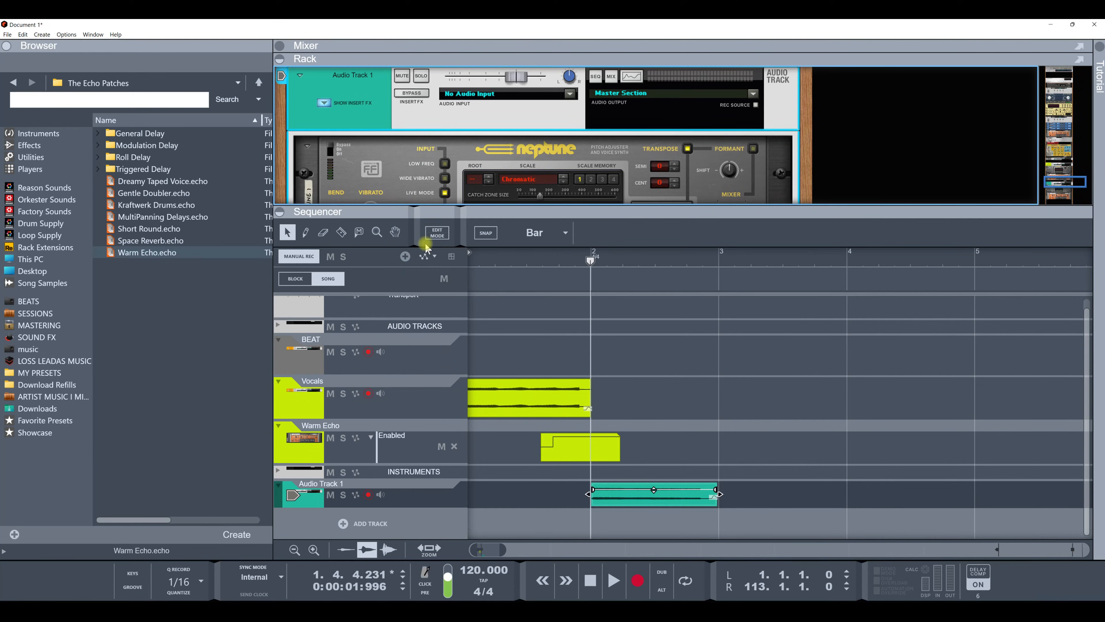
Step: Duplicate the Warm Echo automation clip on the Vocals' Echo lane and move the copy further right
scroll(391, 158, "down", 3)
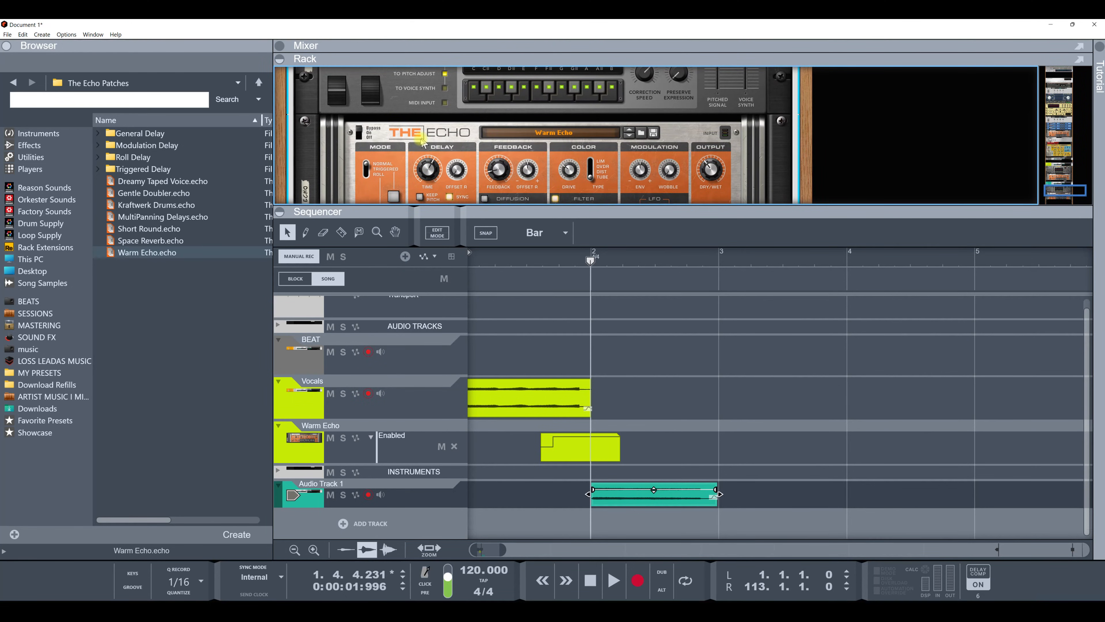
scroll(421, 142, "down", 1)
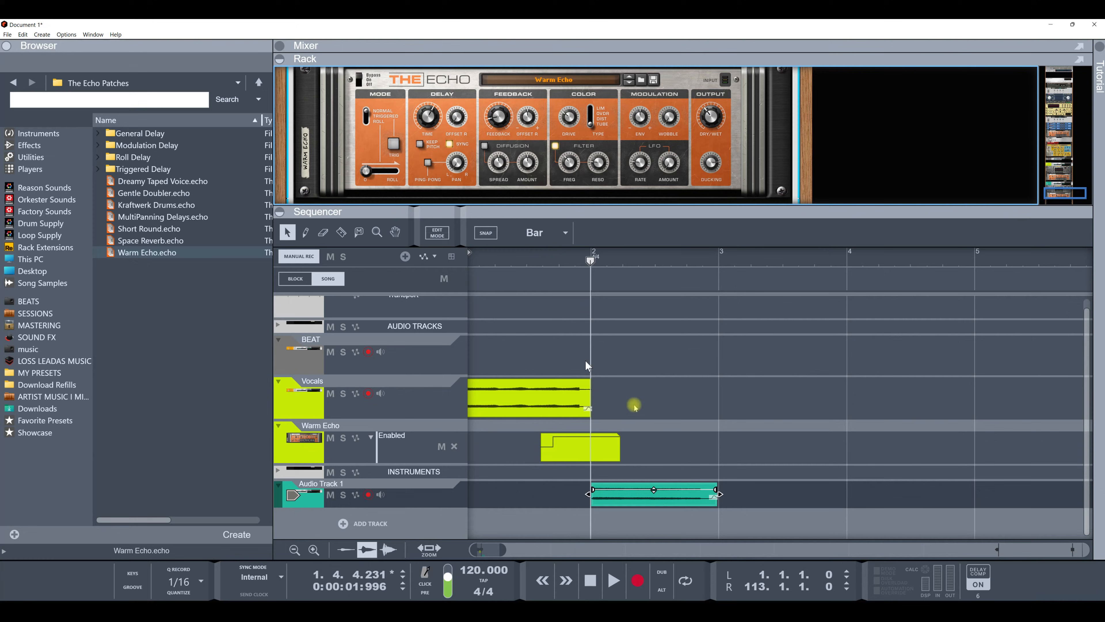
left_click(684, 506)
left_click(594, 449)
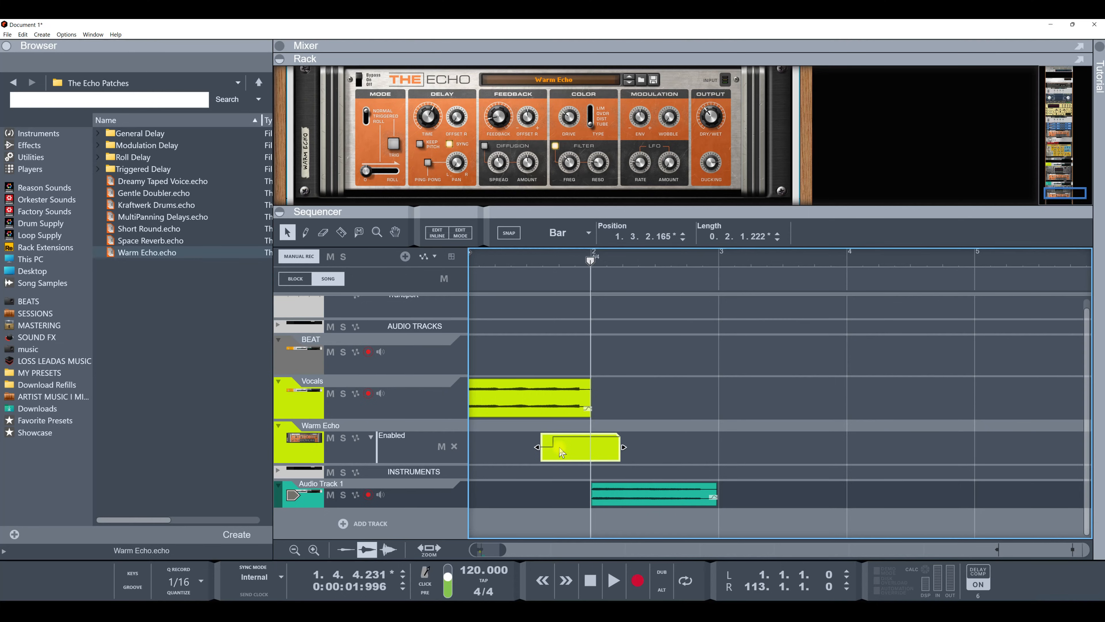
key("ctrl+d")
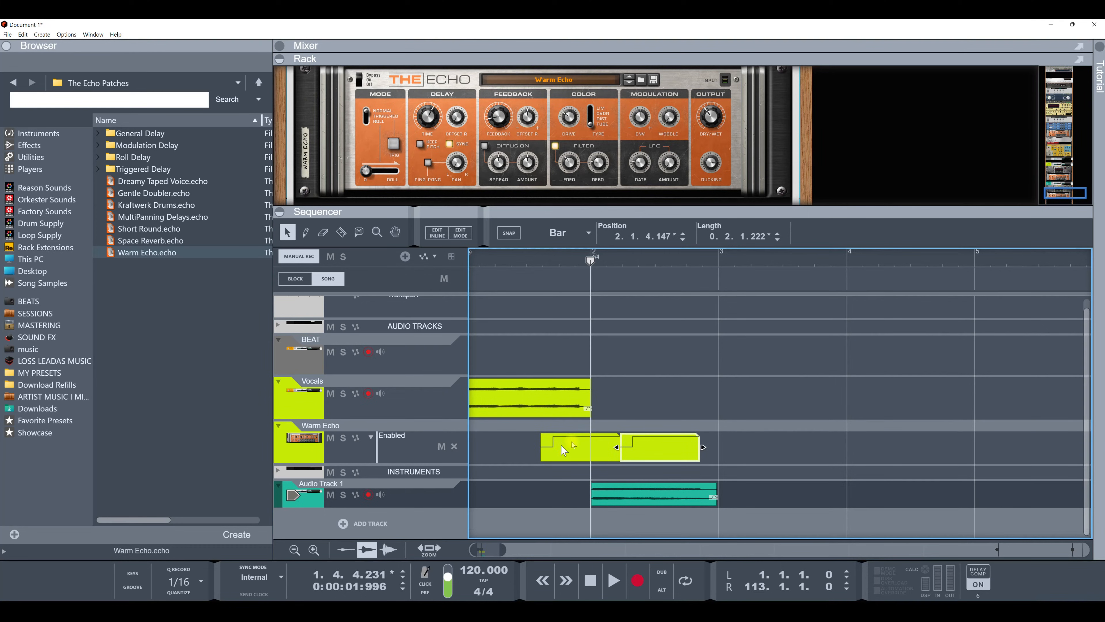
left_click_drag(651, 445, 678, 445)
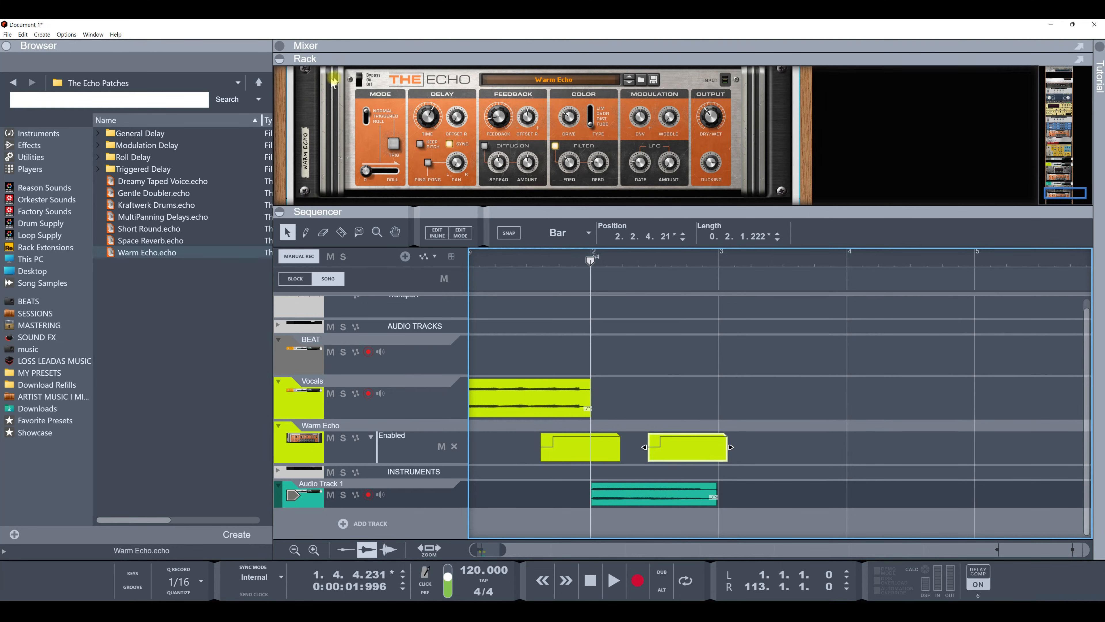
right_click(364, 81)
left_click(381, 83)
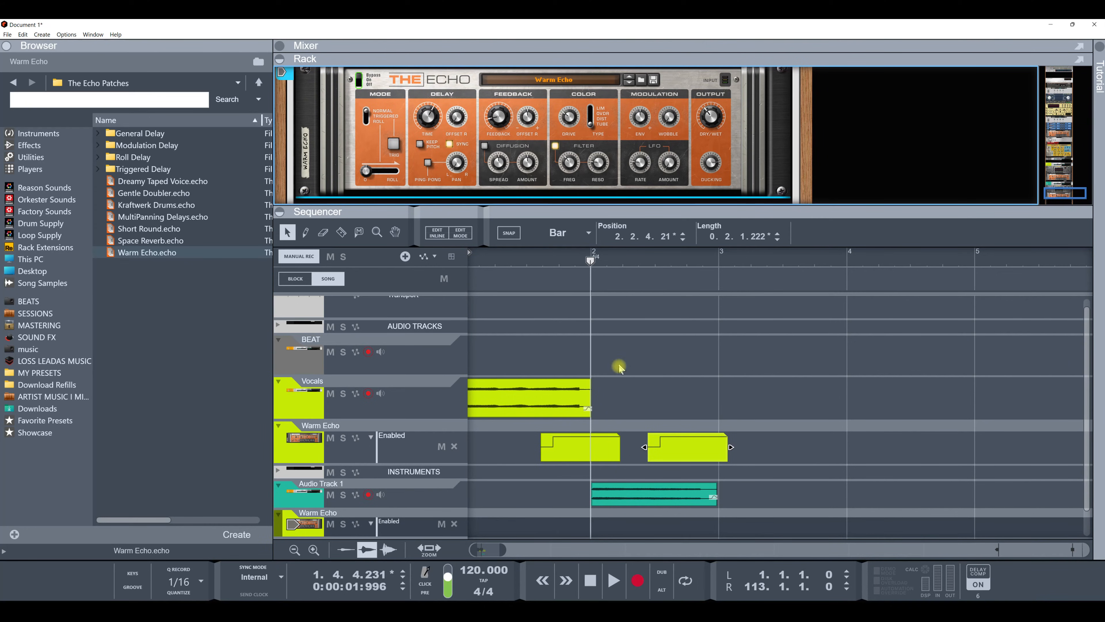
left_click_drag(676, 456, 711, 518)
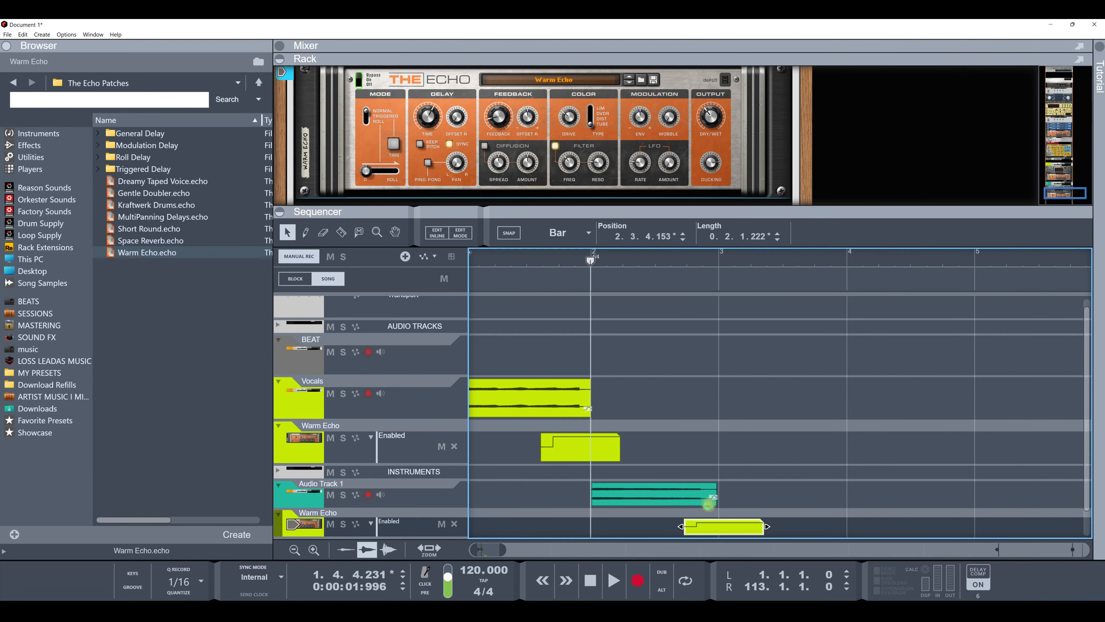
key("ctrl+z")
key("ctrl+z")
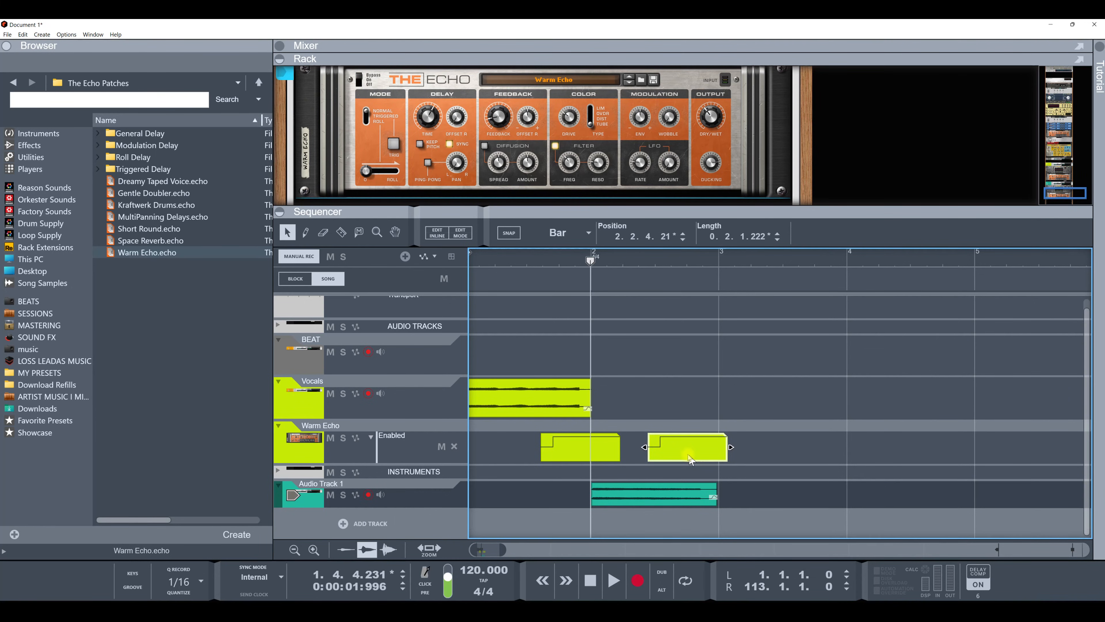
Step: Shift the duplicated clip slightly right and create an automation lane for Audio Track 1's Echo on/off switch
left_click_drag(689, 462, 699, 502, "ctrl")
left_click_drag(680, 453, 703, 451)
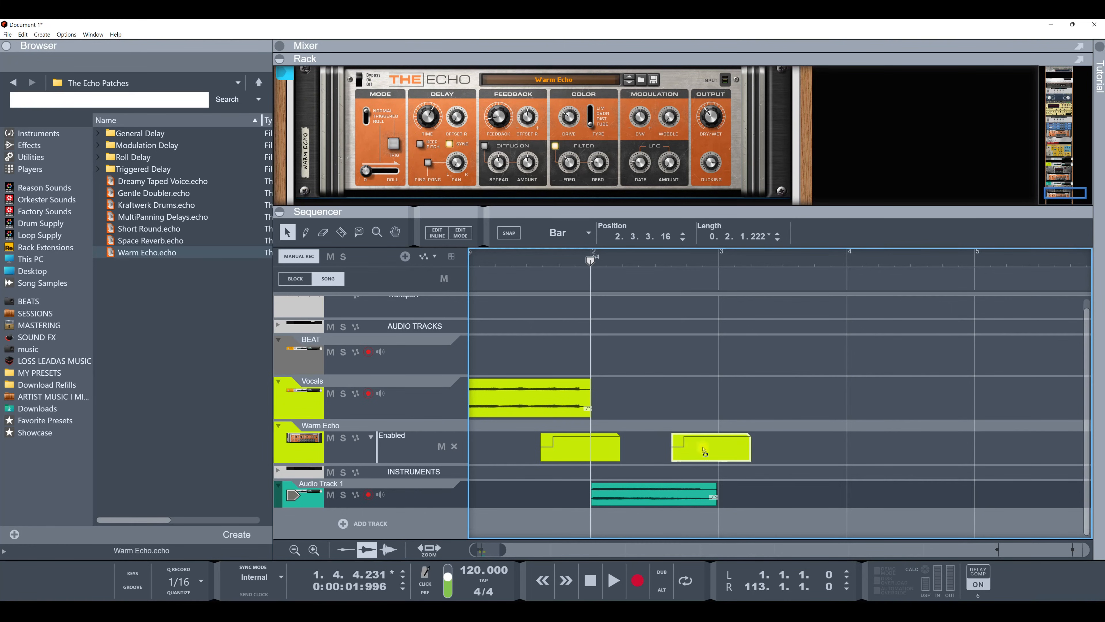
right_click(361, 80)
left_click(378, 86)
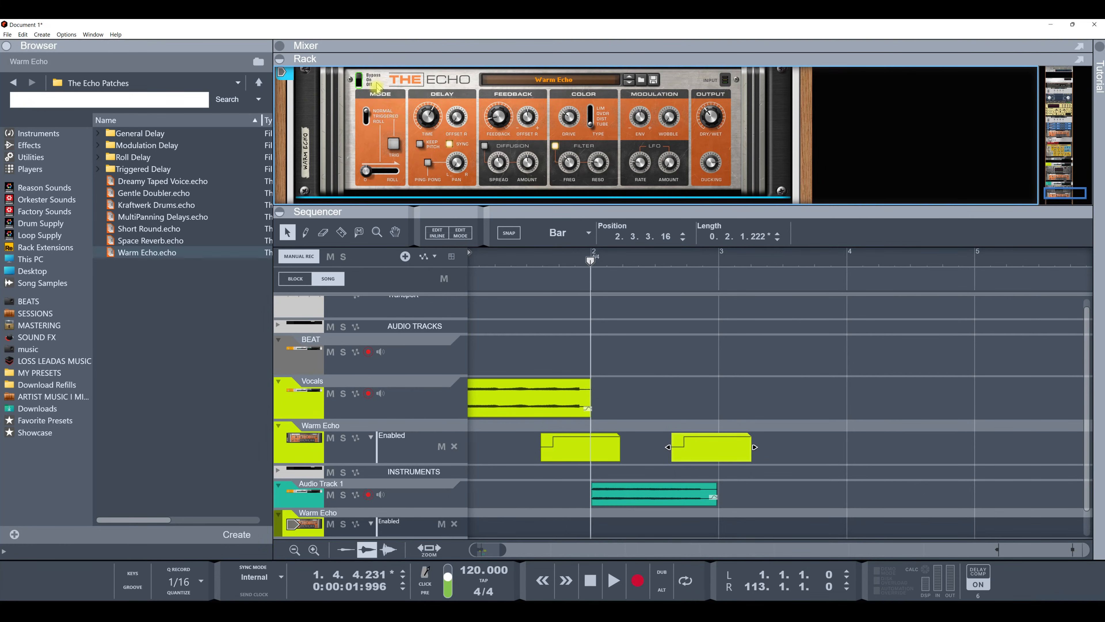
Step: Copy the duplicated clip onto Audio Track 1's new Warm Echo lane and delete it from the Vocals' lane
left_click_drag(702, 457, 717, 532)
left_click(726, 459)
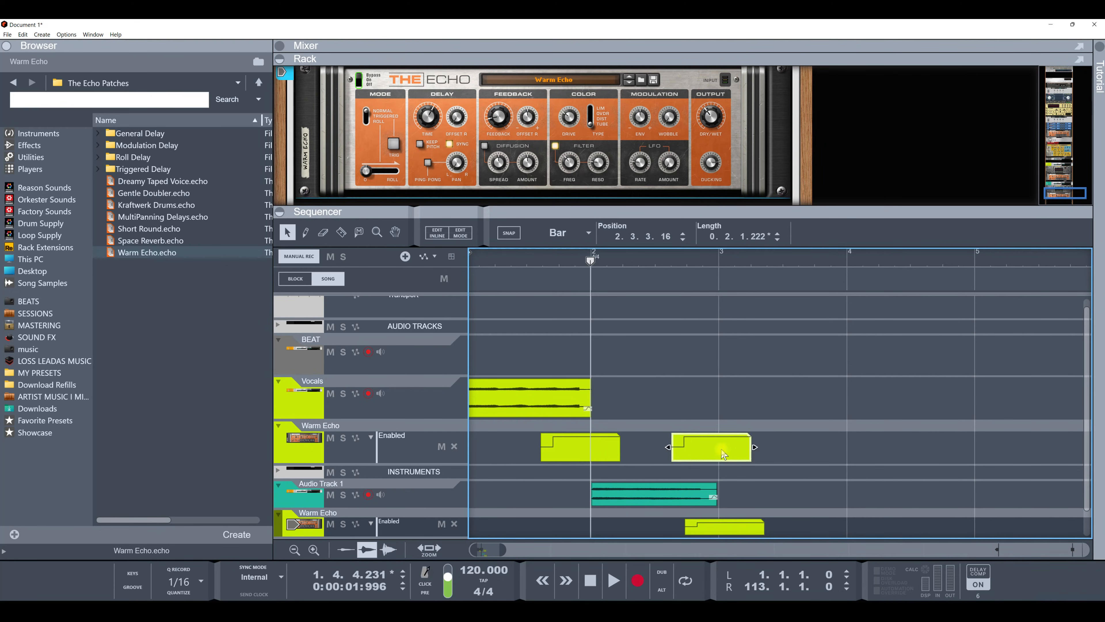
key("Delete")
Step: Play back the arrangement to hear the echo switching on both tracks
key("space")
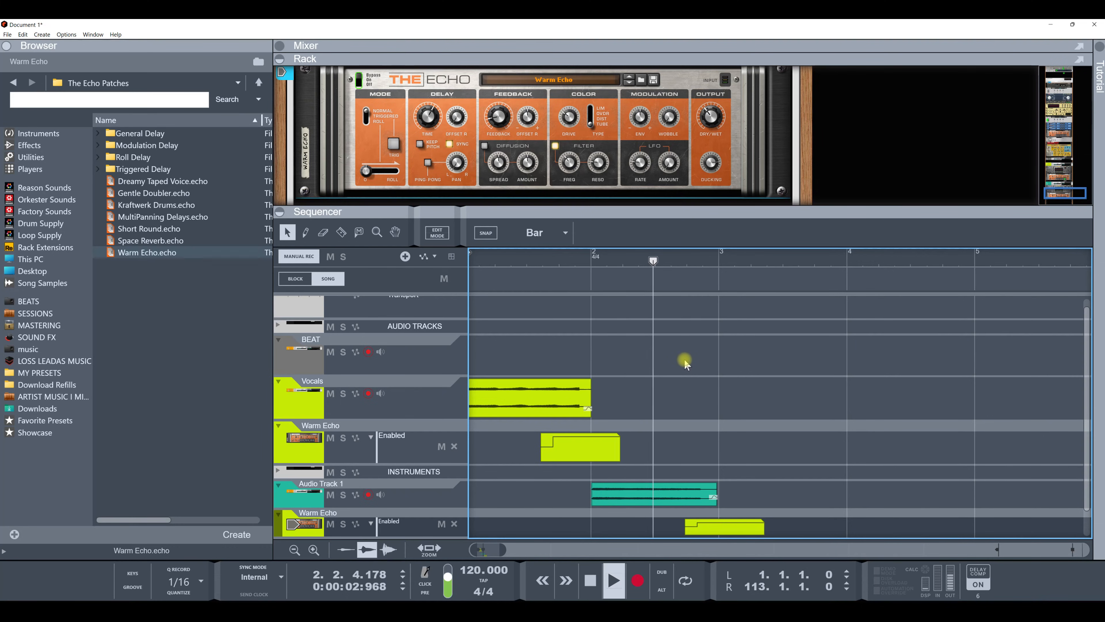
key("space")
key("space")
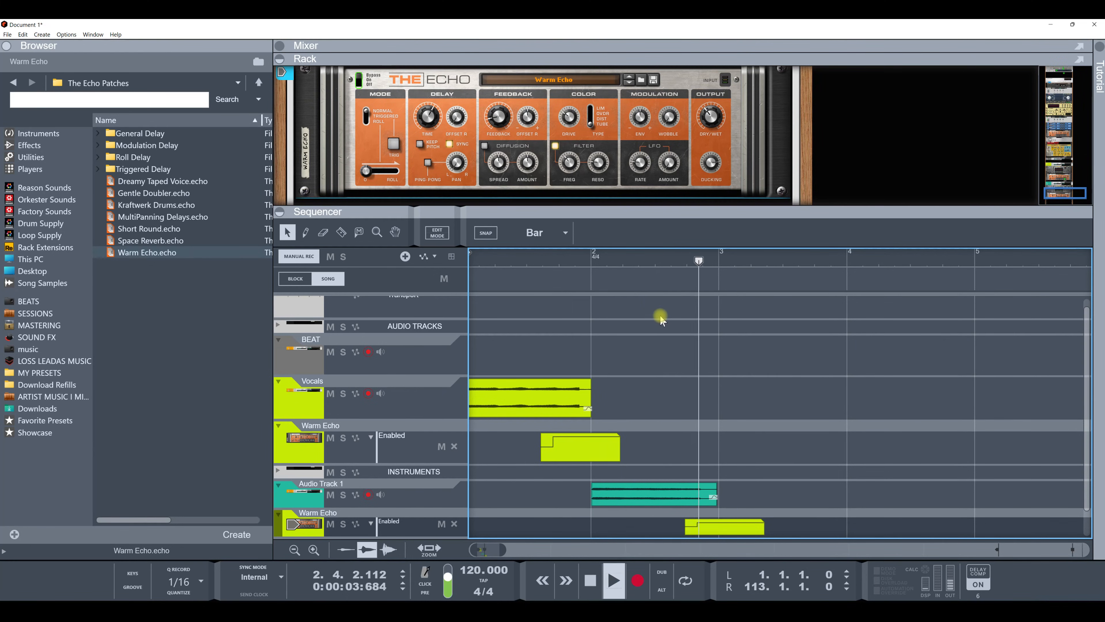
key("space")
Step: Lengthen the clip on Audio Track 1's Warm Echo lane to about one bar and play it back
left_click(747, 527)
left_click(769, 527)
left_click(761, 527)
left_click_drag(767, 526, 815, 527)
key("space")
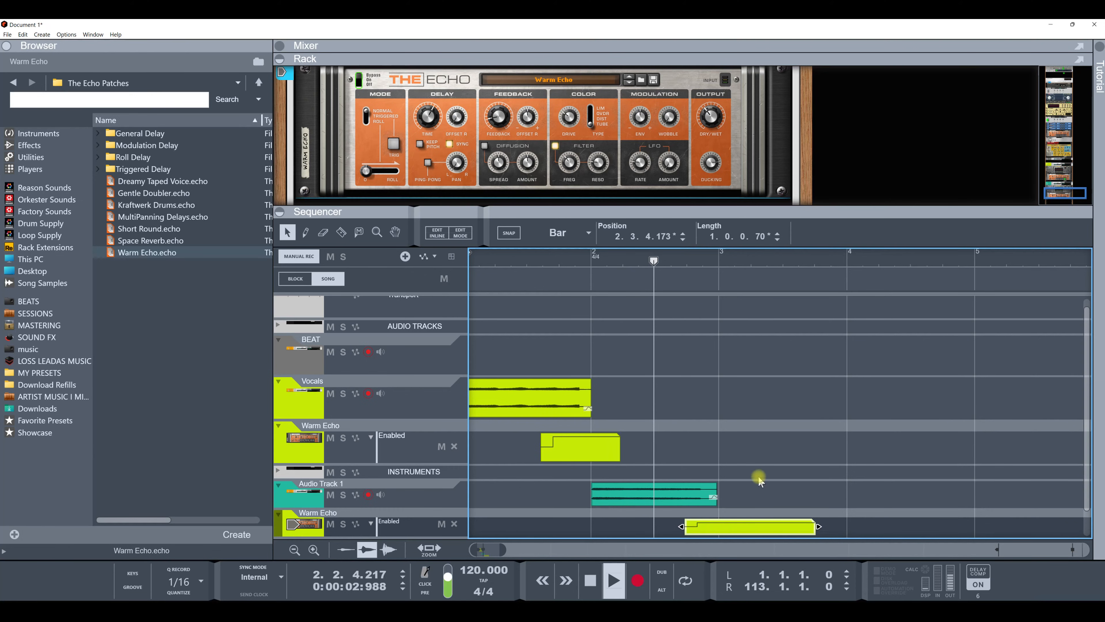
key("space")
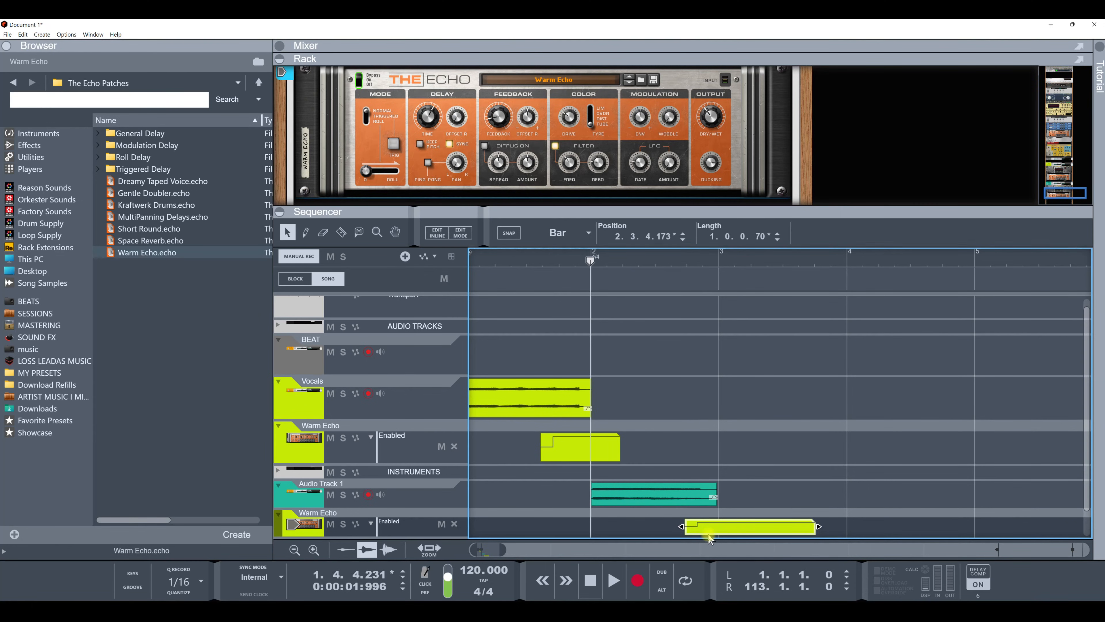
Step: Open the Audio Track 1 switch clip in edit mode, move its on/off step later, and play it back
double_click(708, 533)
left_click_drag(697, 495, 748, 495)
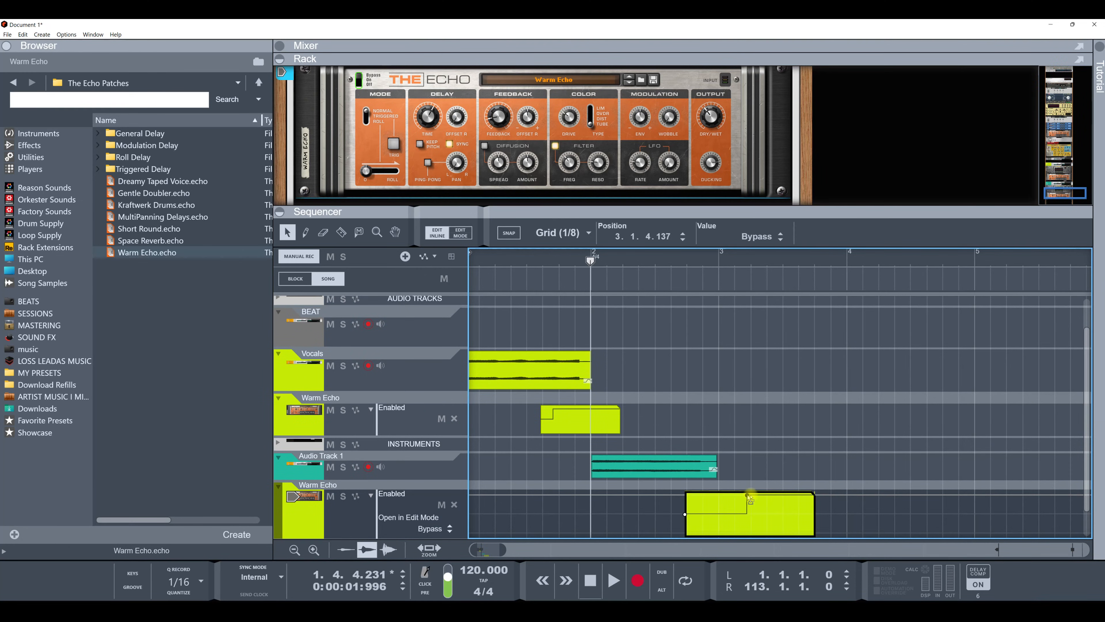
key("space")
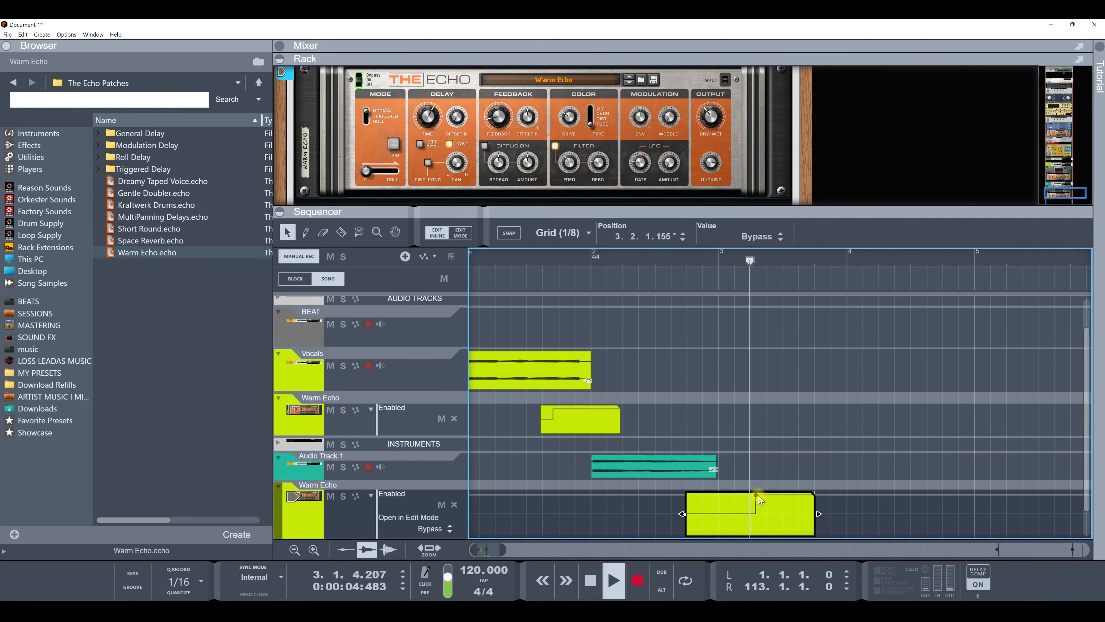
key("space")
Step: Extend the Audio Track 1 switch automation further right in edit mode and play back the result
key("space")
left_click_drag(758, 500, 922, 514)
key("space")
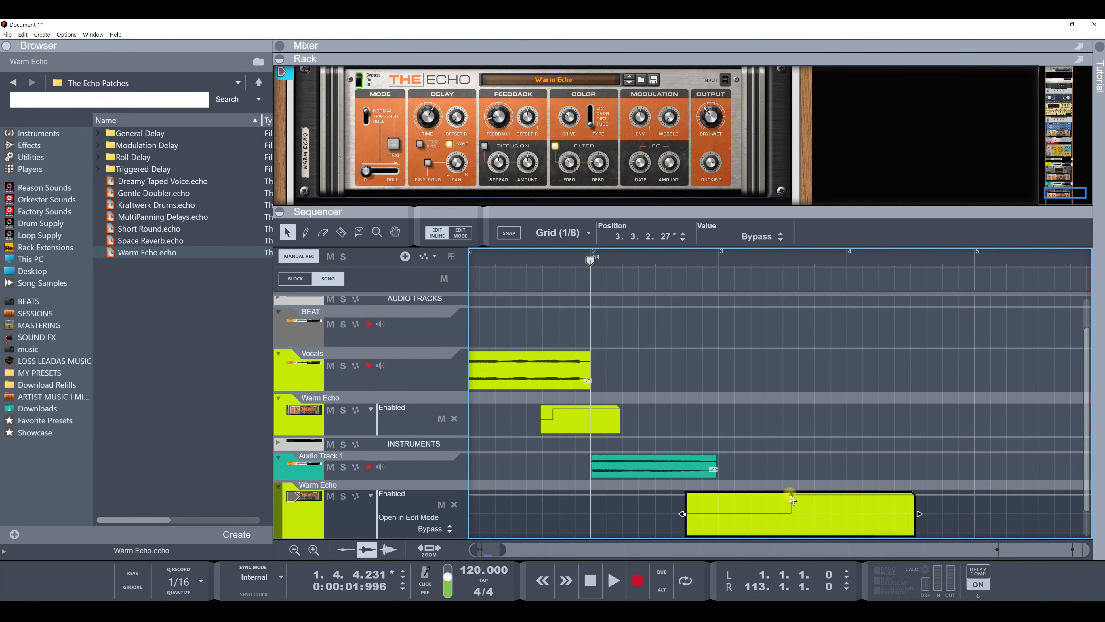
key("space")
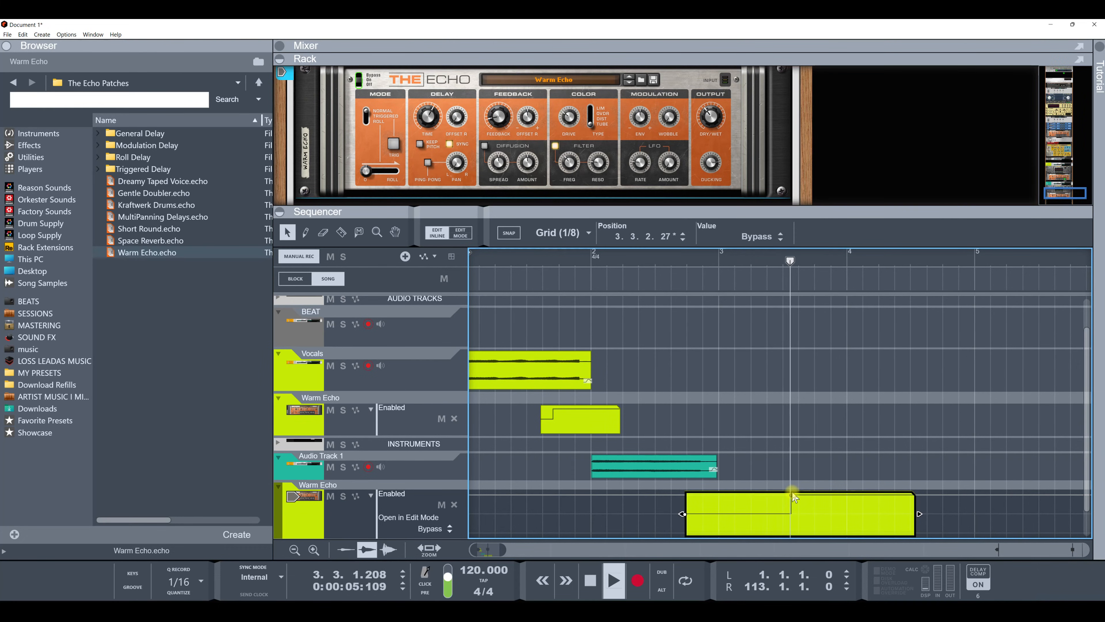
key("space")
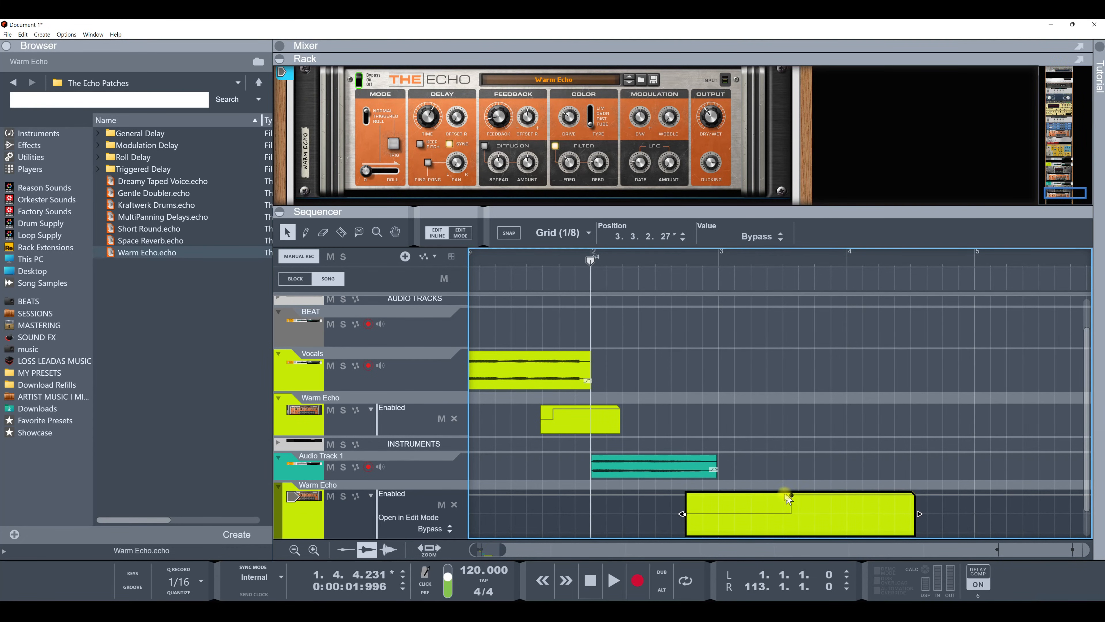
Step: Create an automation lane for The Echo's Diffusion Amount knob on Audio Track 1
scroll(634, 264, "down", 5)
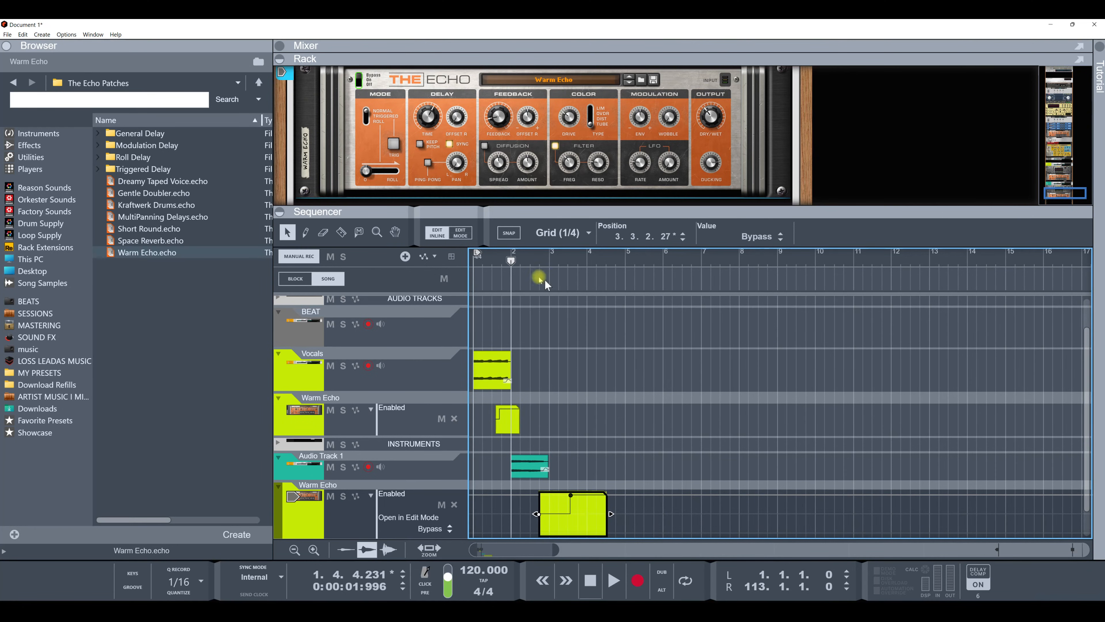
right_click(526, 157)
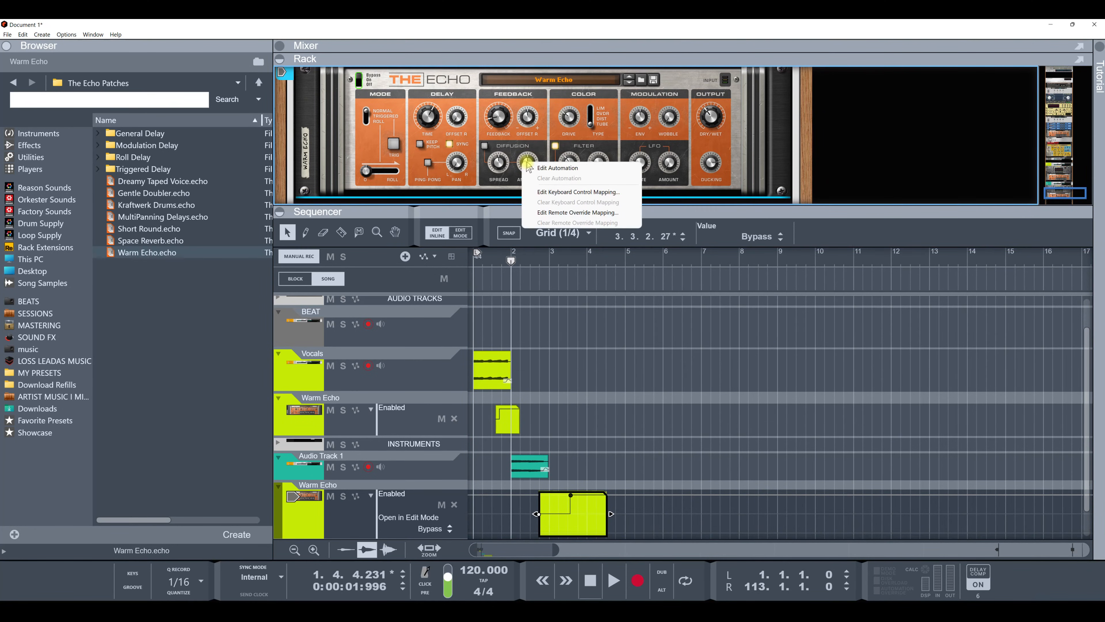
left_click(547, 174)
scroll(632, 363, "down", 2)
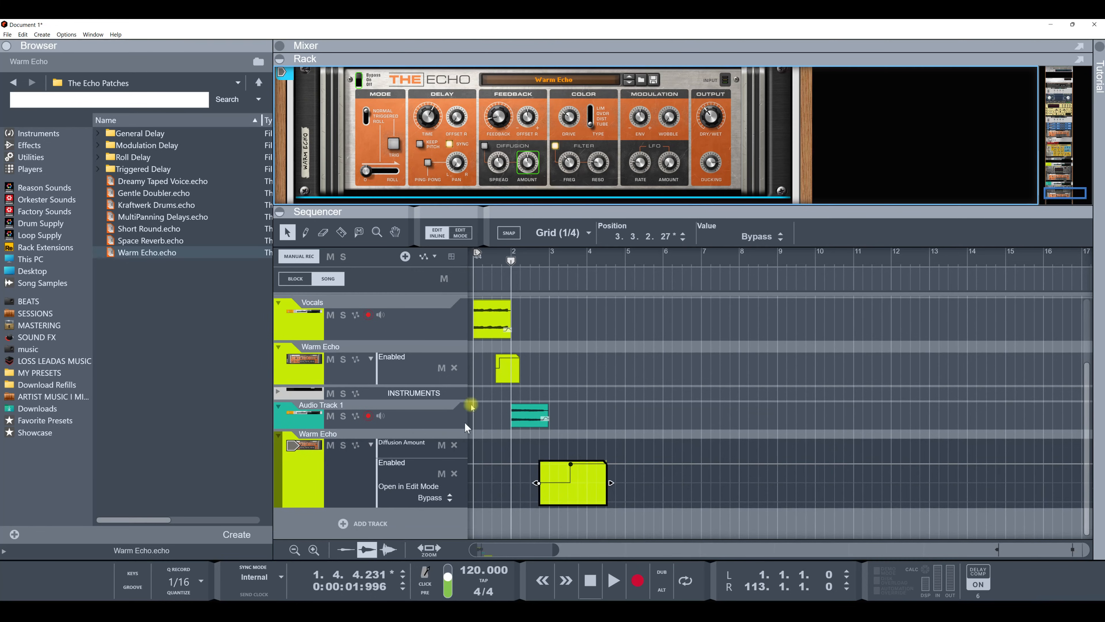
Step: Try to delete a point from the Audio Track 1 Echo switch automation clip
left_click(563, 485)
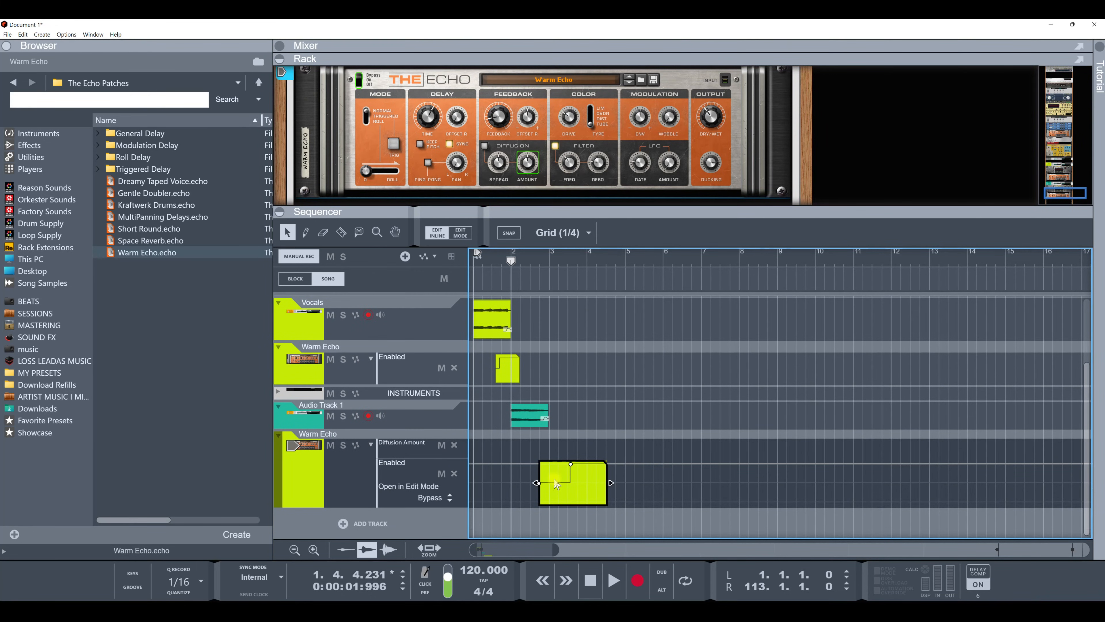
left_click(557, 483)
key("Delete")
left_click(591, 380)
Step: Record-arm Audio Track 1's Echo automation and record a Diffusion Amount sweep up to 95% during playback
left_click(357, 446)
key("space")
left_click_drag(529, 168, 542, 185)
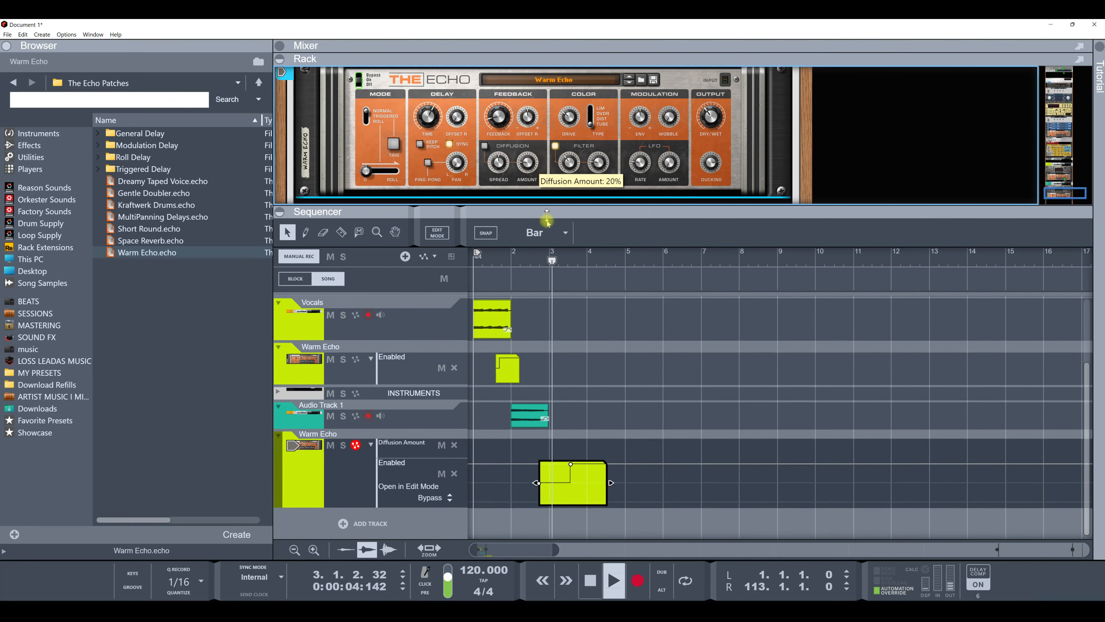
key("space")
left_click(637, 580)
left_click_drag(527, 165, 537, 237)
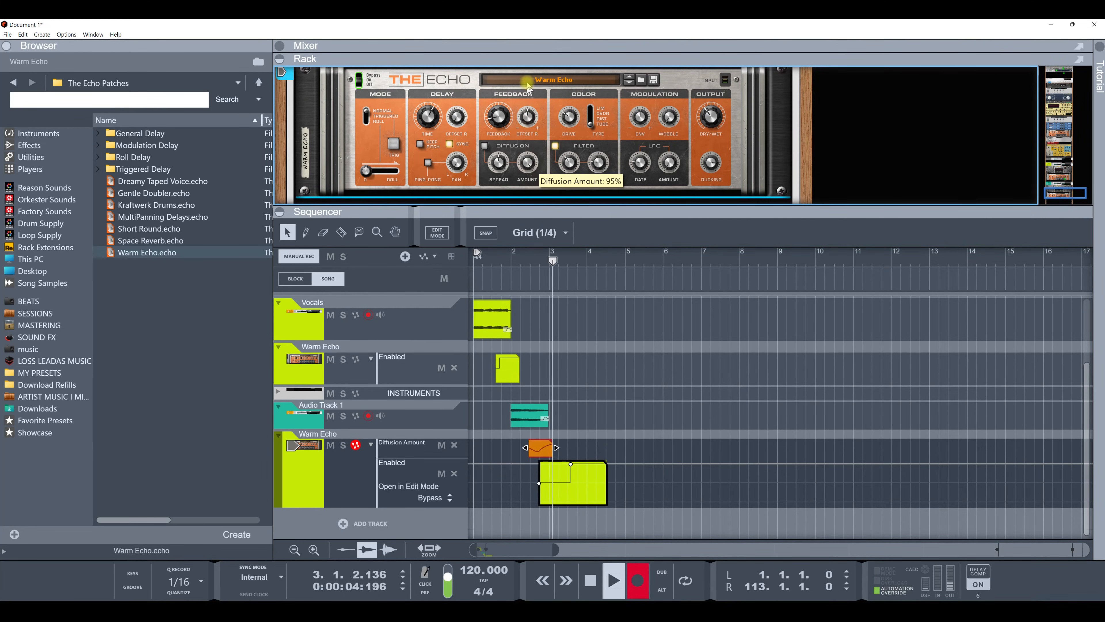
key("space")
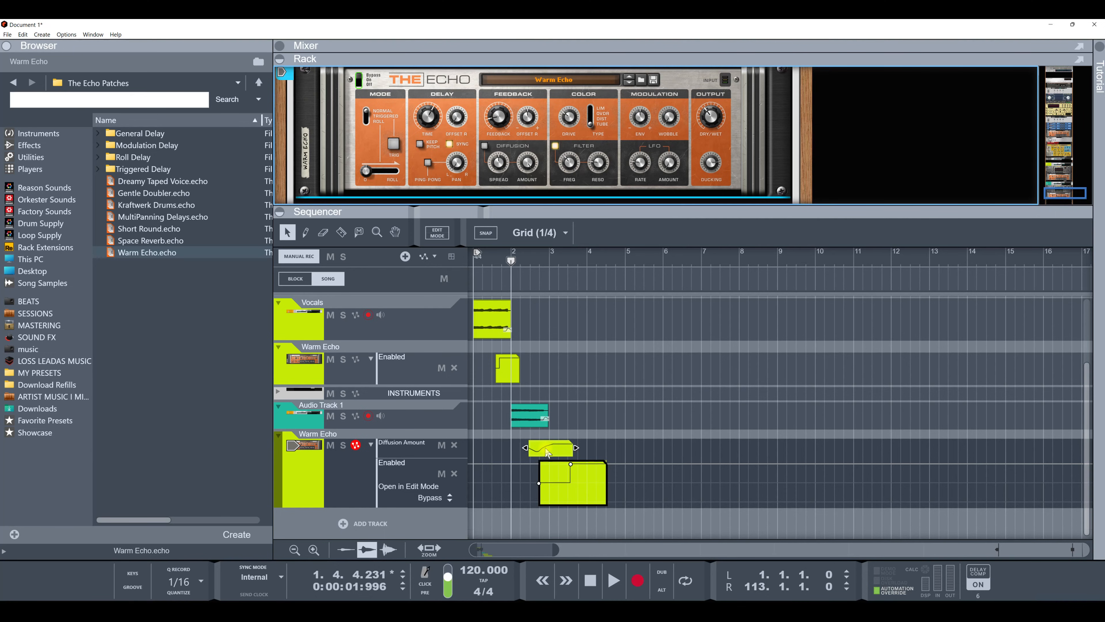
Step: Open the Diffusion Amount automation clip on Audio Track 1 for editing and adjust a point on its curve
double_click(546, 448)
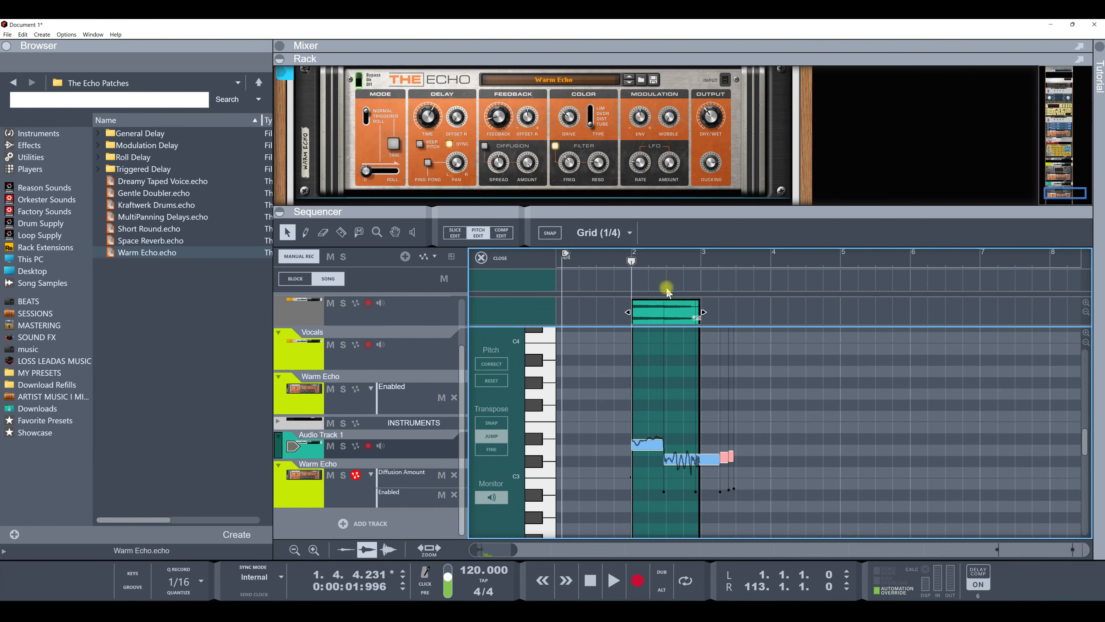
left_click(478, 233)
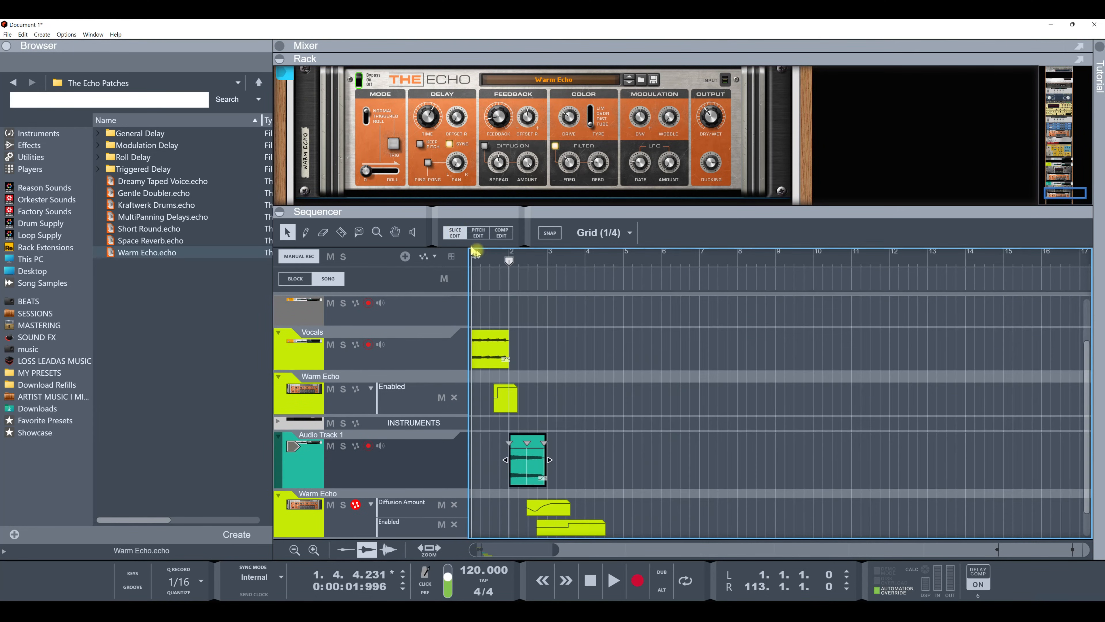
left_click(544, 507)
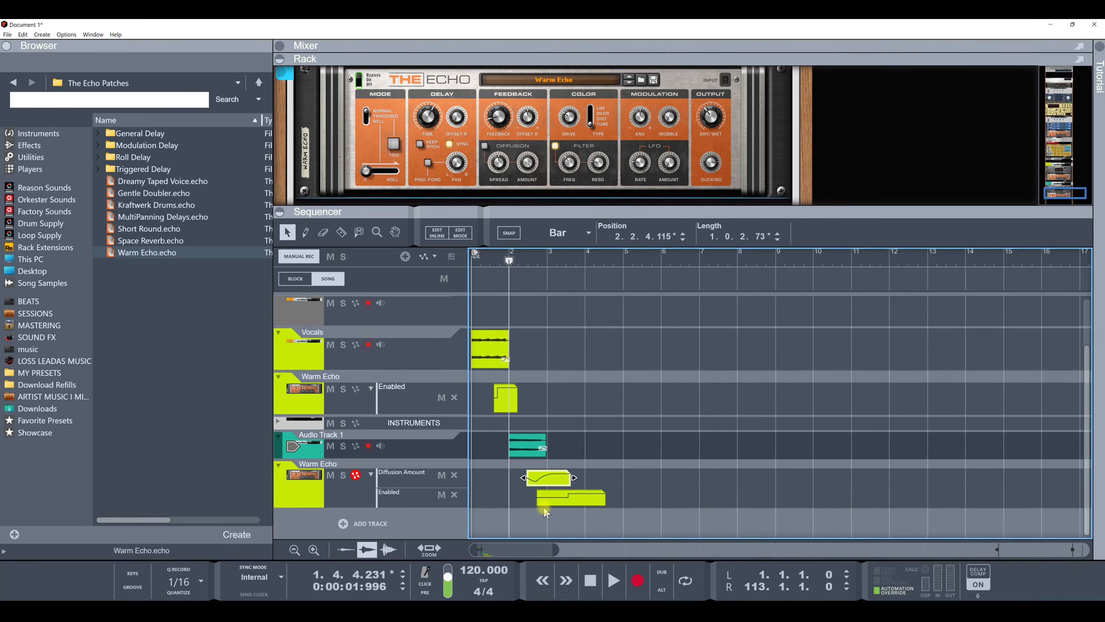
double_click(547, 481)
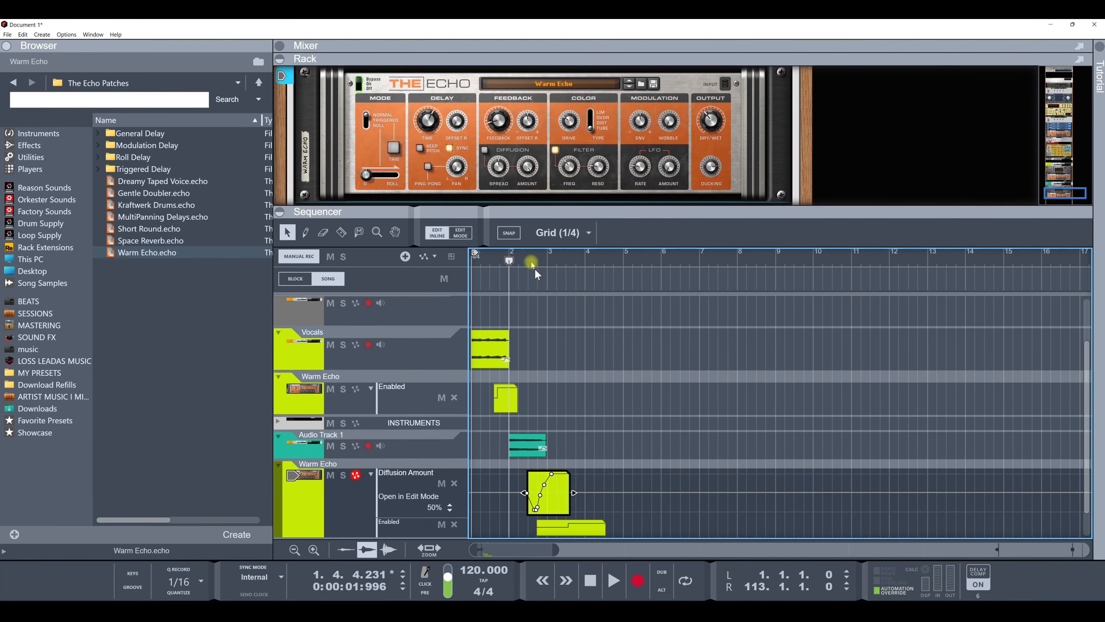
scroll(529, 254, "up", 10)
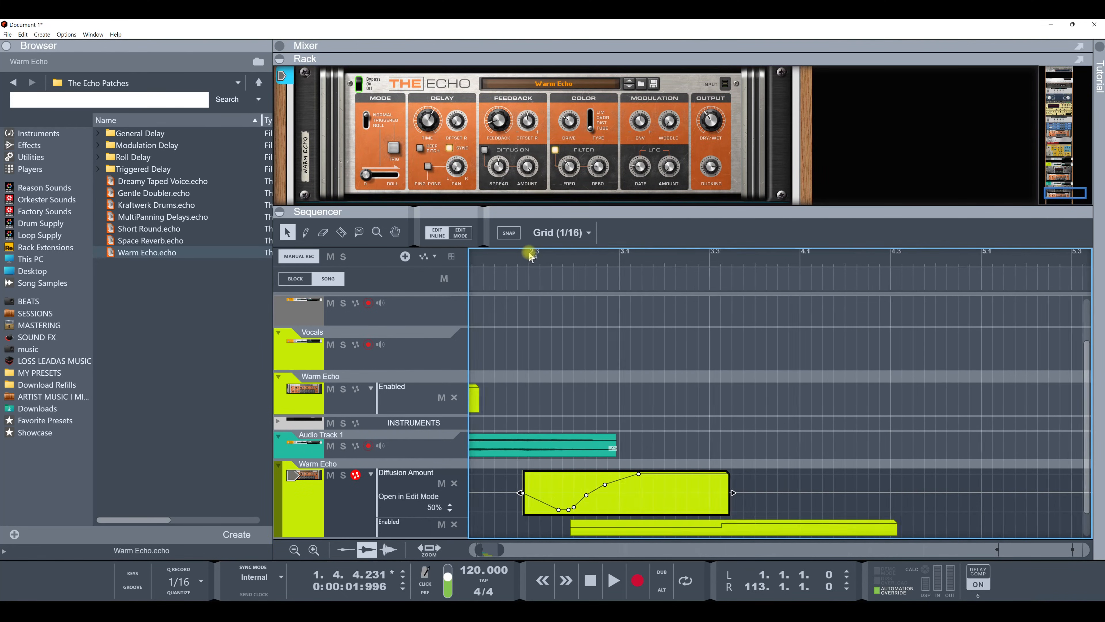
left_click_drag(595, 509, 598, 508)
left_click(615, 502)
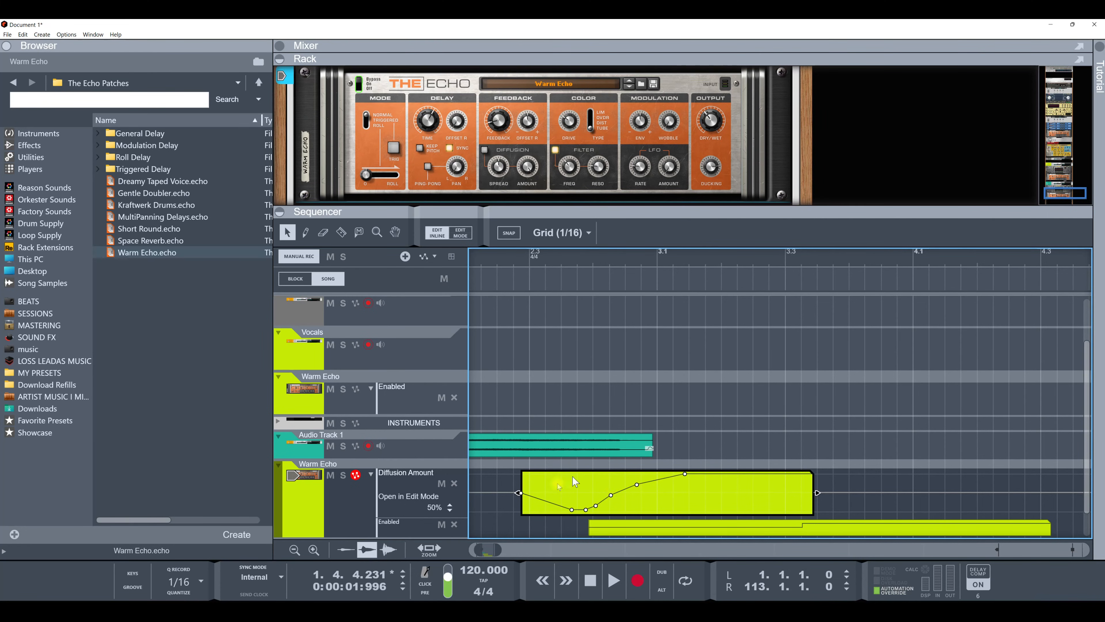
Step: Set the Diffusion Amount lane's static value to 53%
left_click(449, 505)
left_click(451, 505)
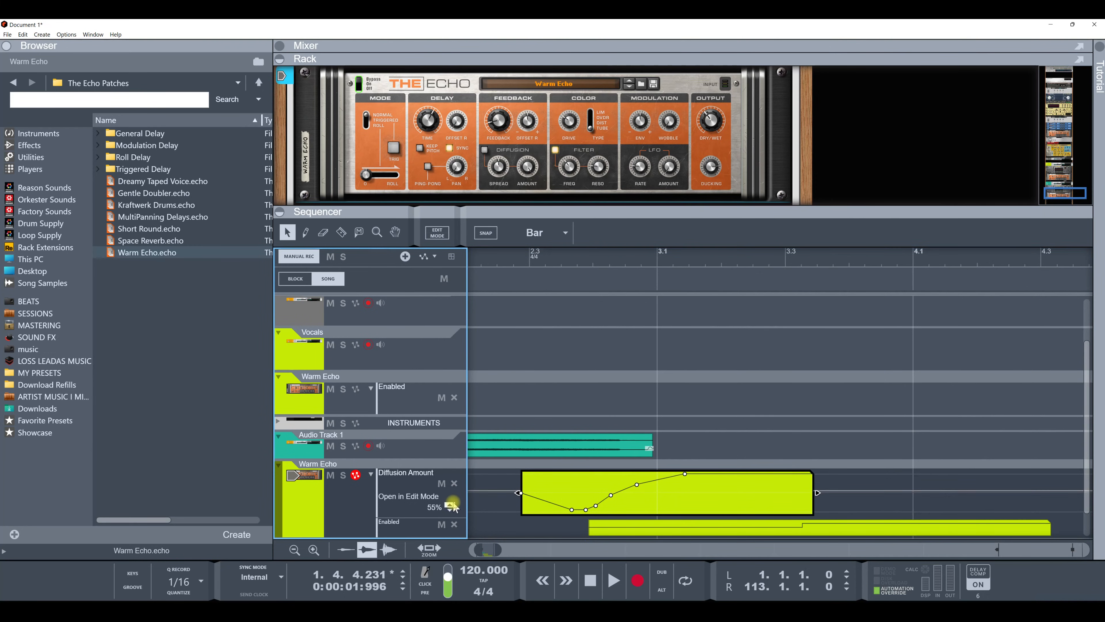
left_click(451, 510)
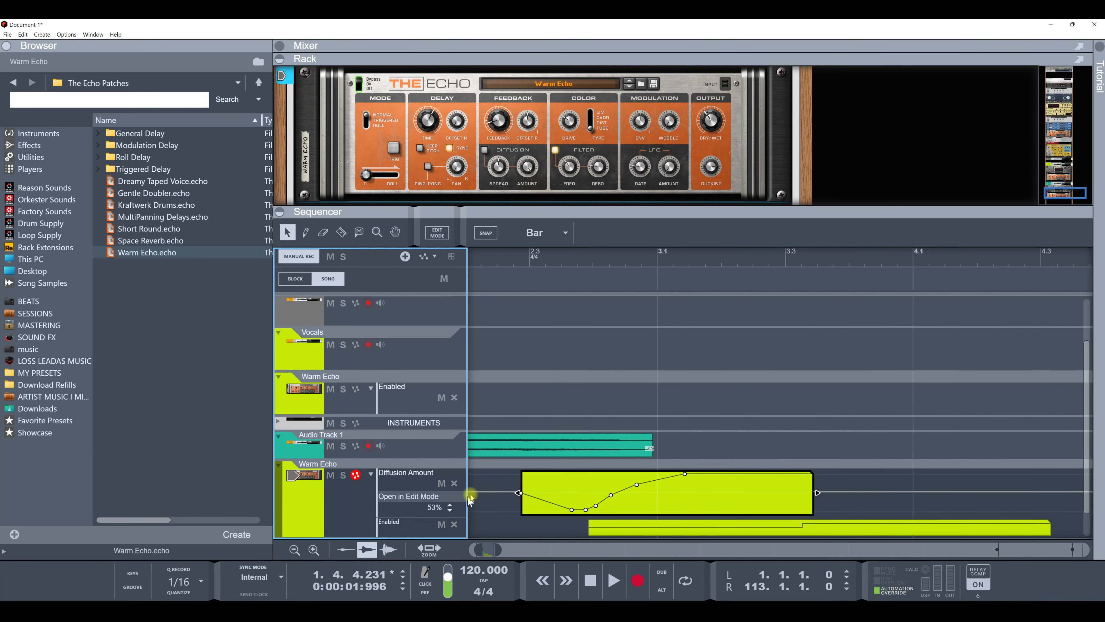
right_click(460, 171)
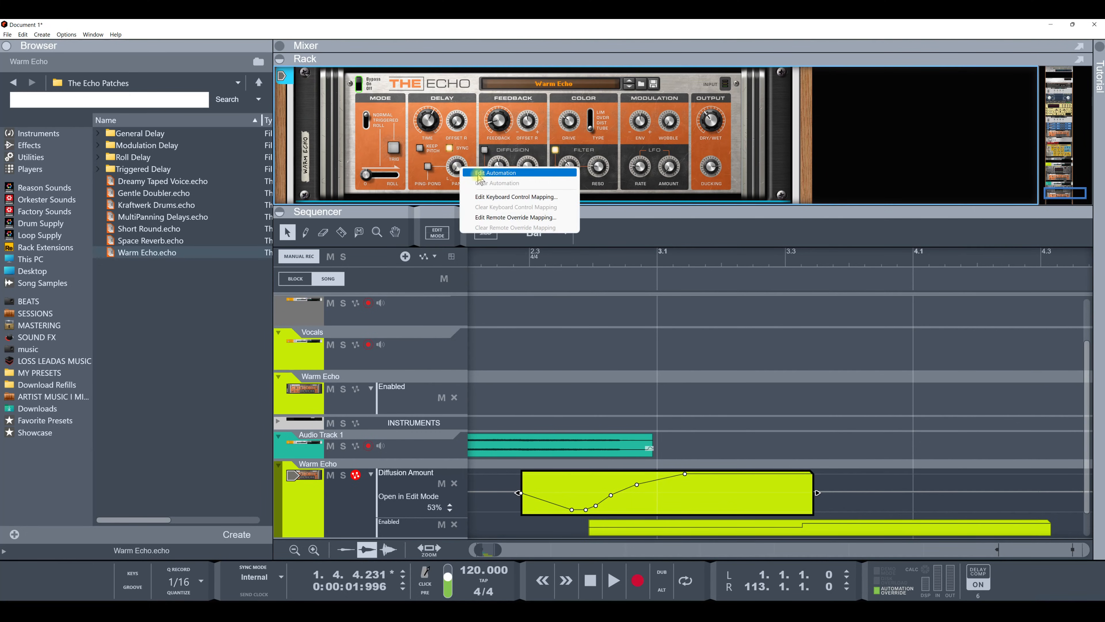
left_click(435, 185)
left_click(390, 179)
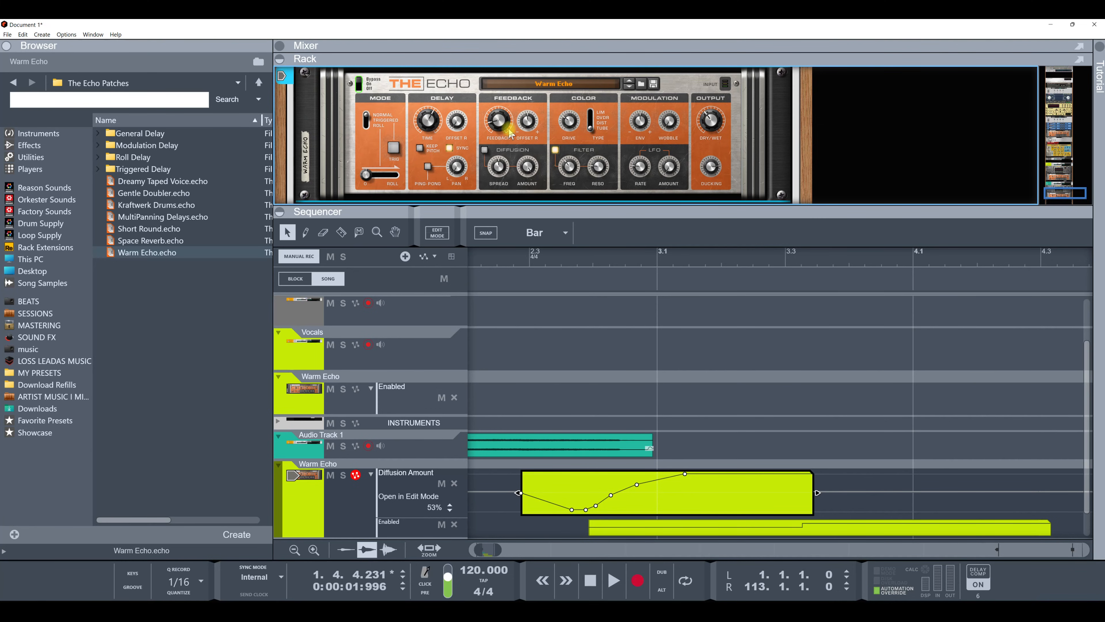
Step: Set a remote override mapping for The Echo's Feedback knob to control surface V125, control CC 24
mouse_move(509, 127)
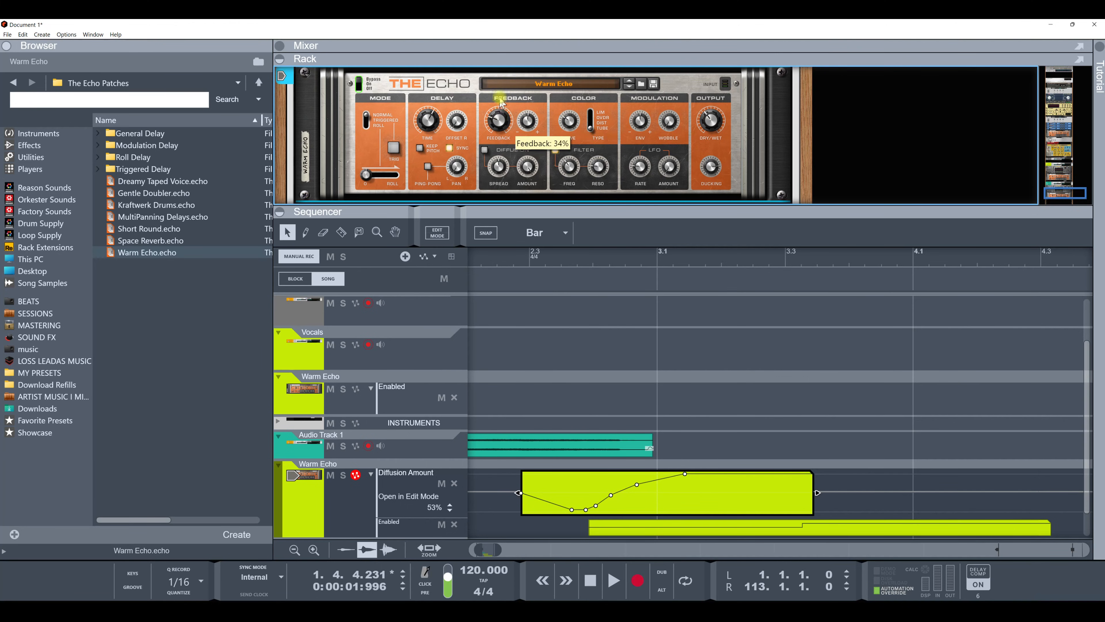
scroll(504, 123, "up", 3)
right_click(503, 125)
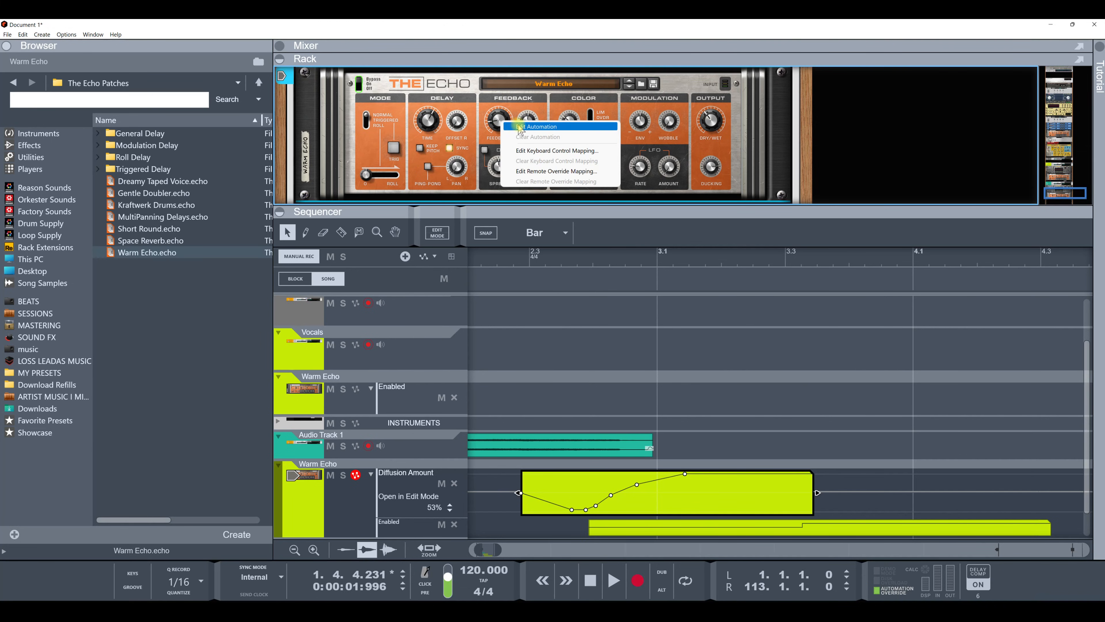
left_click(532, 171)
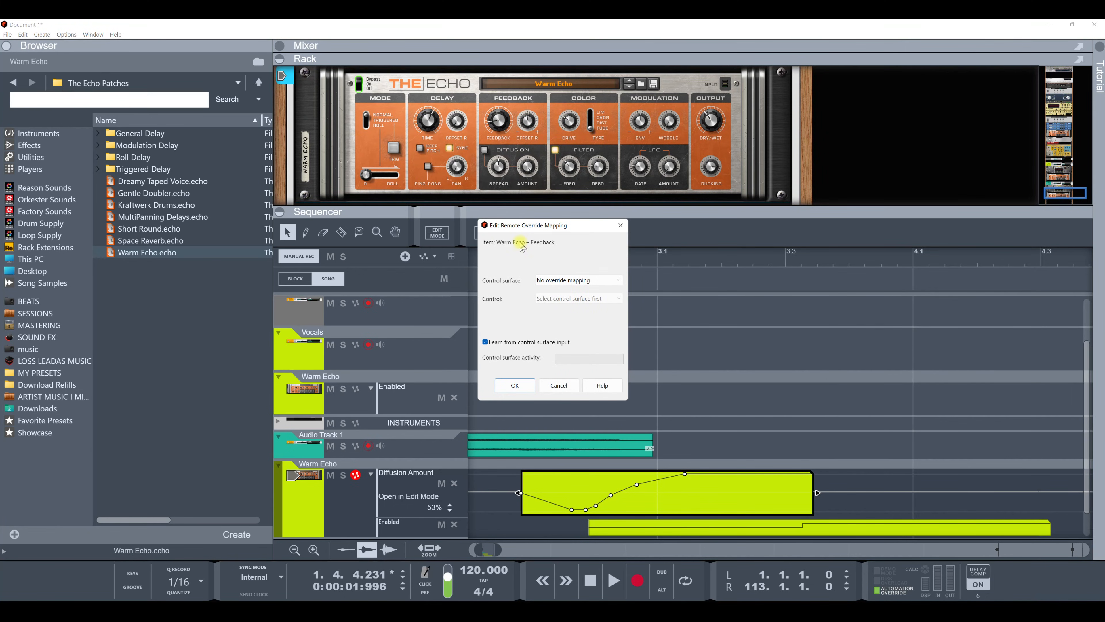
left_click(515, 385)
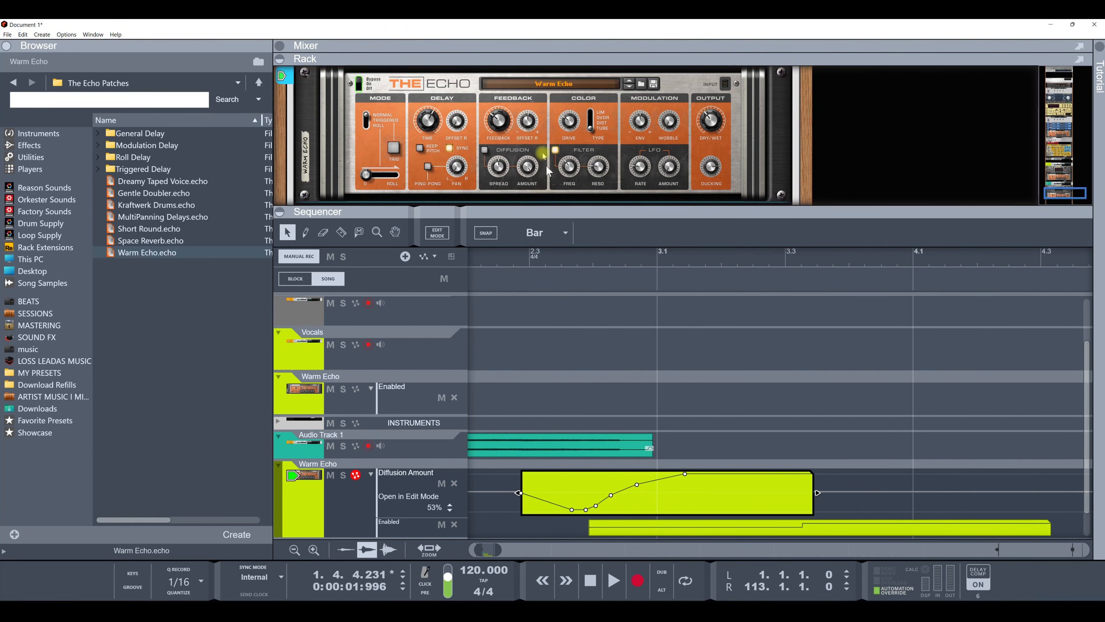
Step: Remap CC 24 of V125 to the Right Ch Feedback Offset knob, replacing the existing override
right_click(532, 128)
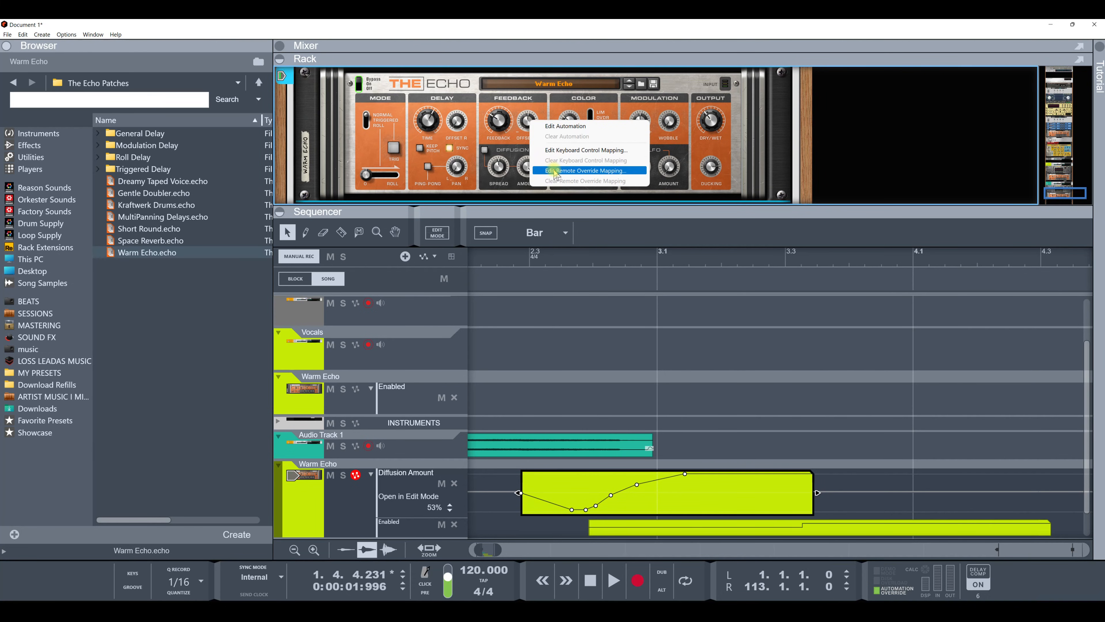
left_click(555, 170)
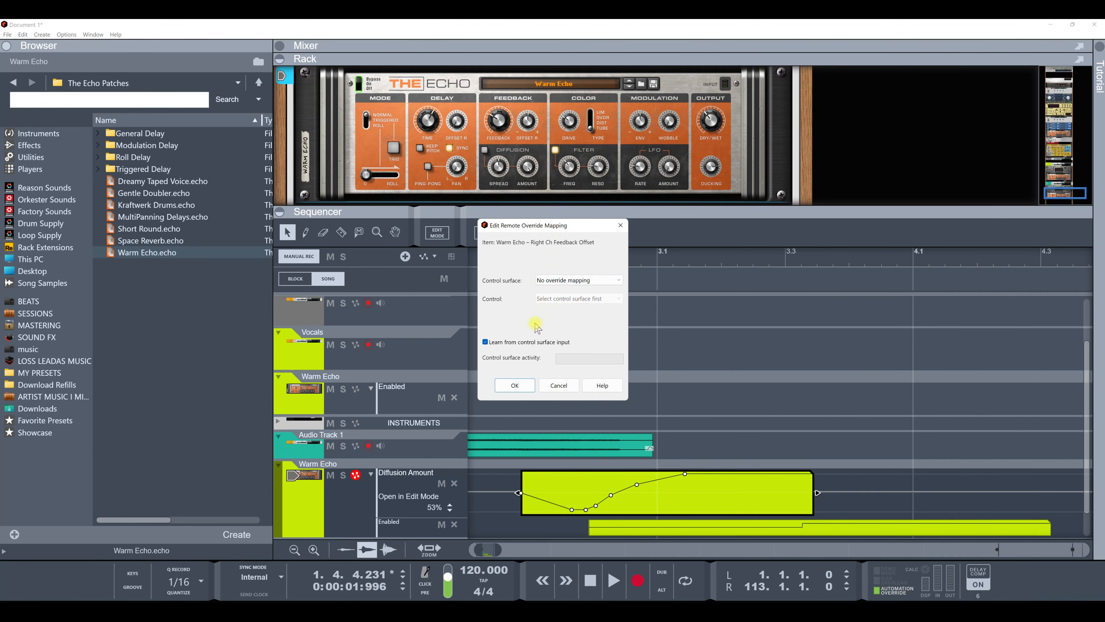
left_click(520, 386)
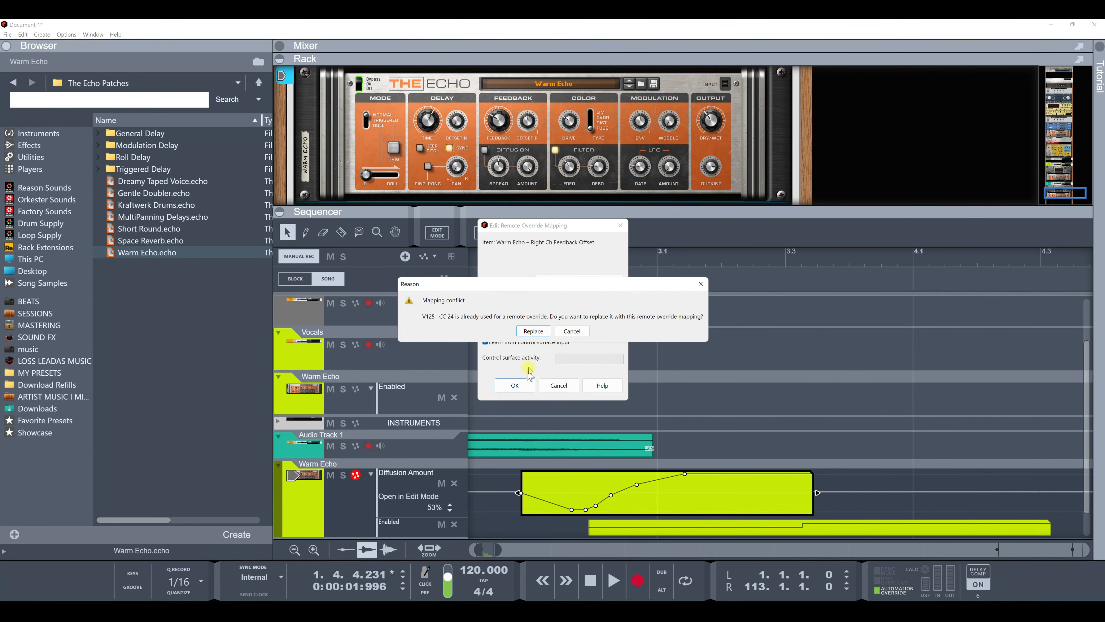
left_click(532, 331)
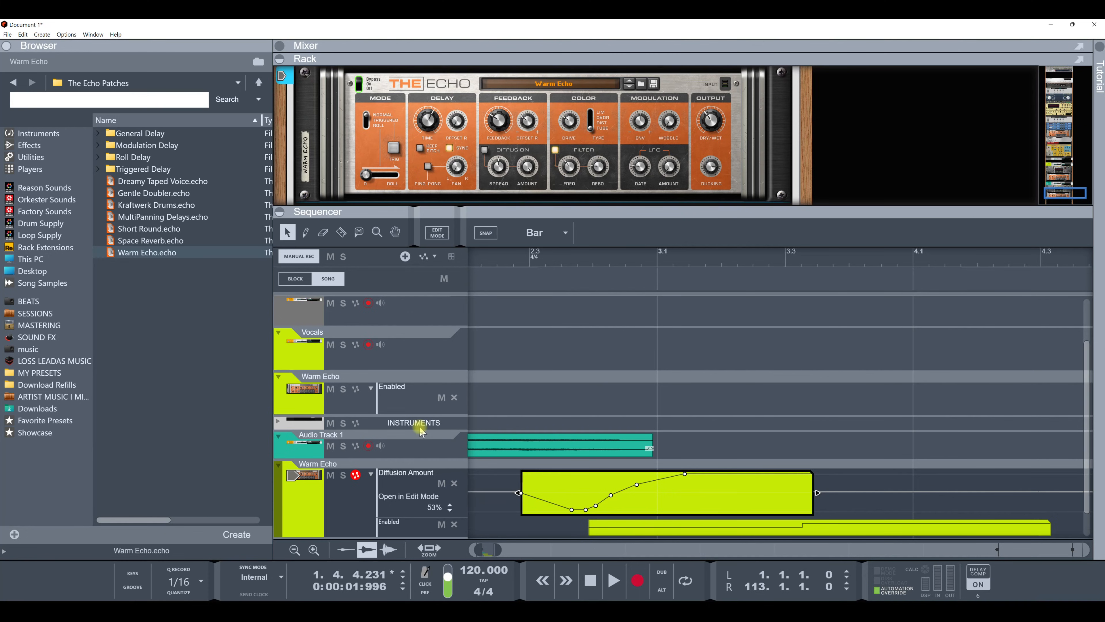
left_click(499, 123)
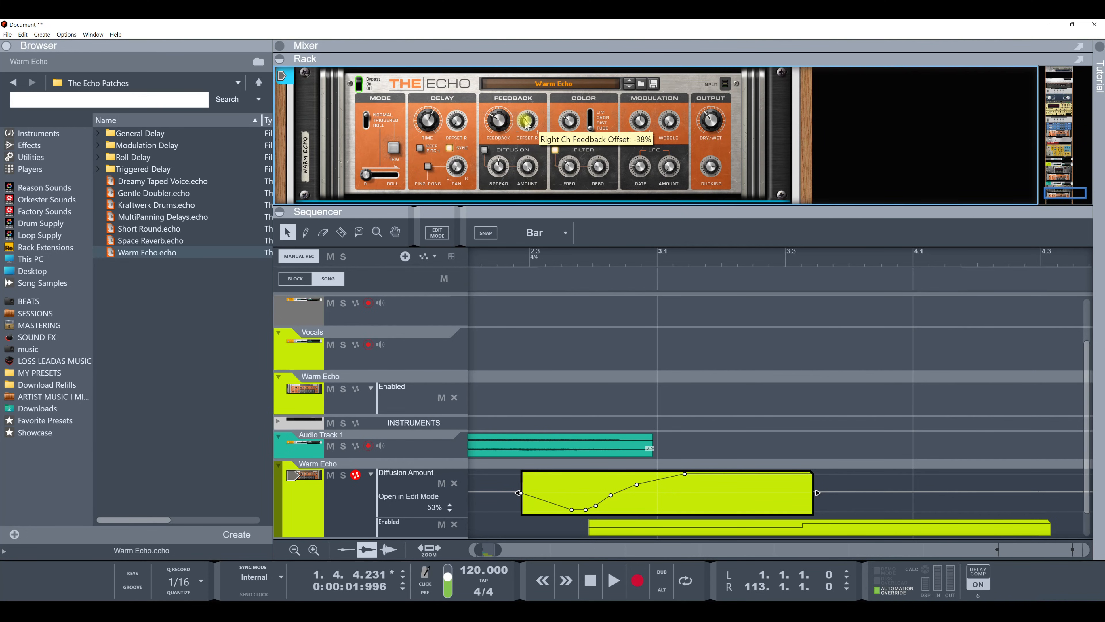
left_click_drag(527, 97, 530, 108)
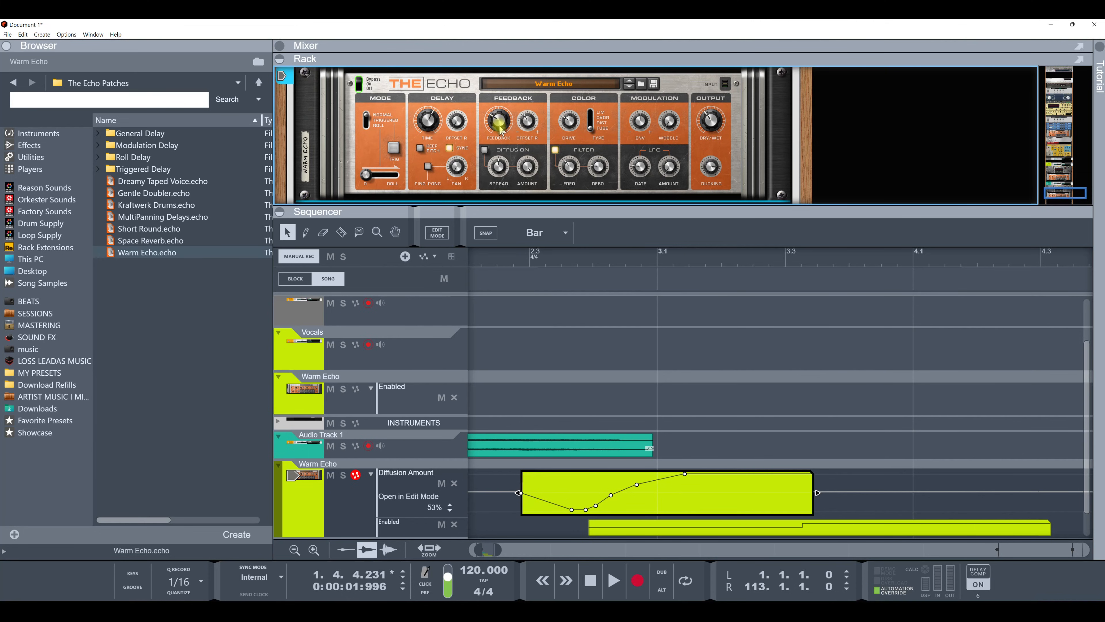
right_click(527, 122)
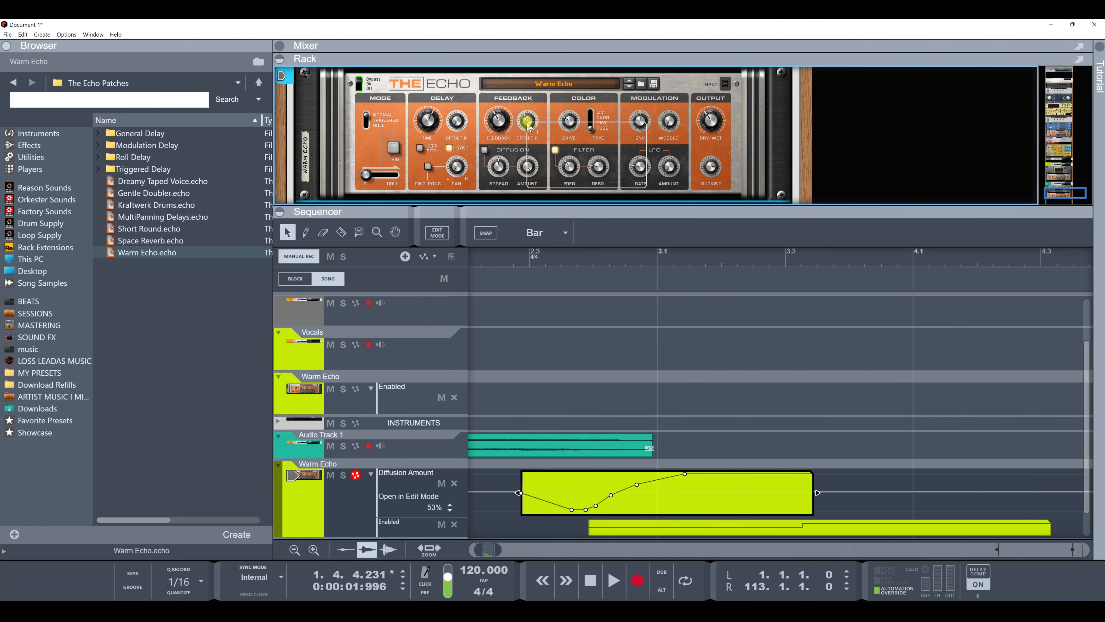
left_click(540, 108)
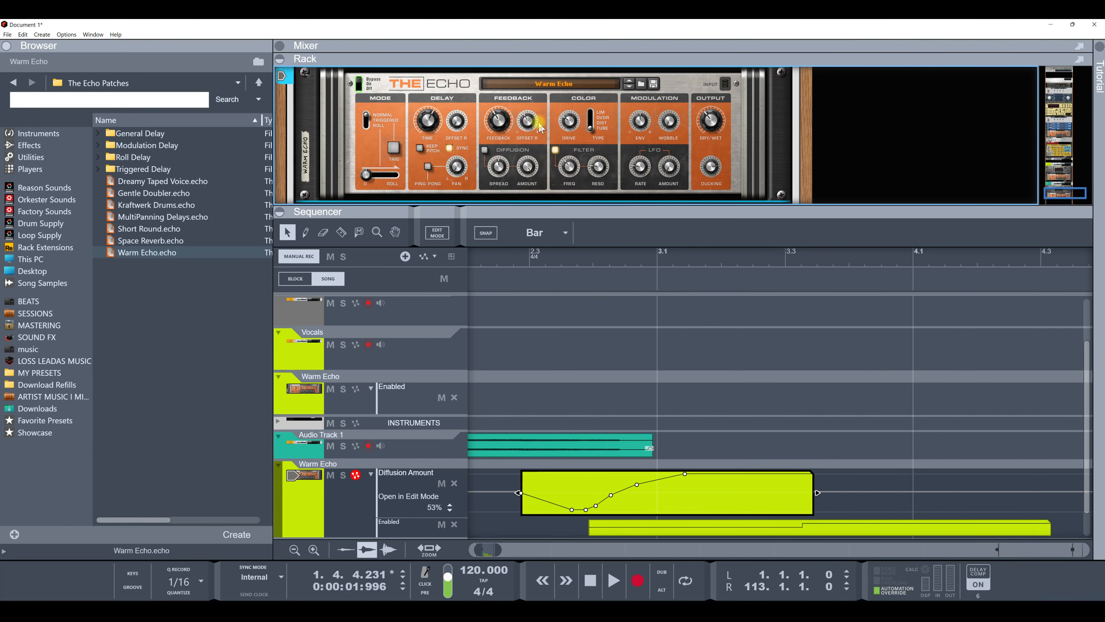
mouse_move(514, 213)
left_mouse_down()
mouse_move(514, 179)
mouse_move(515, 232)
mouse_move(516, 214)
left_mouse_up()
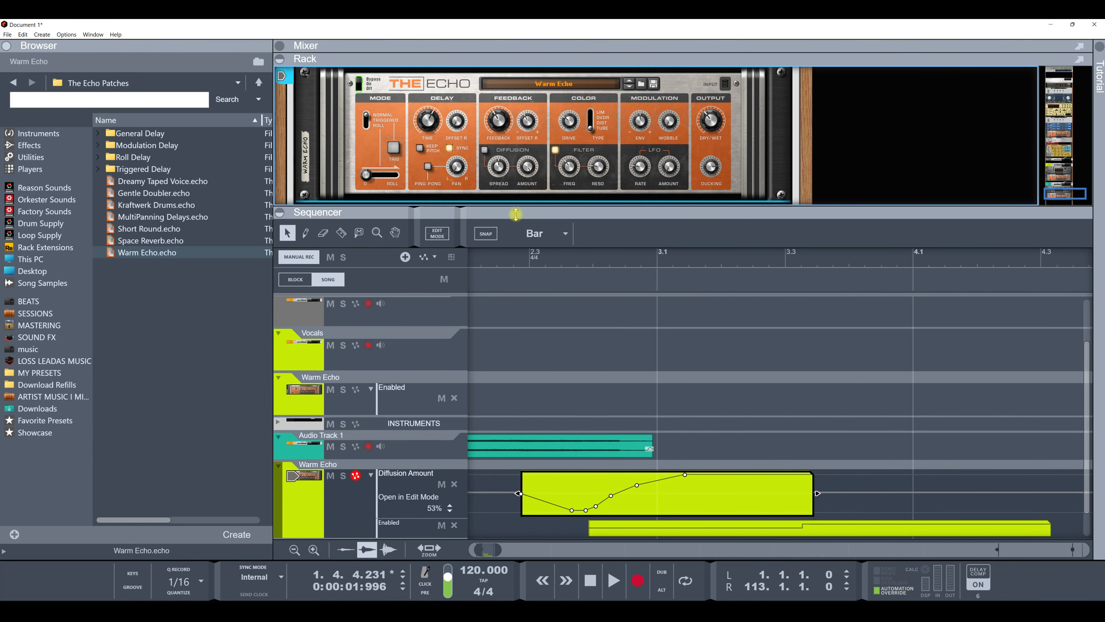